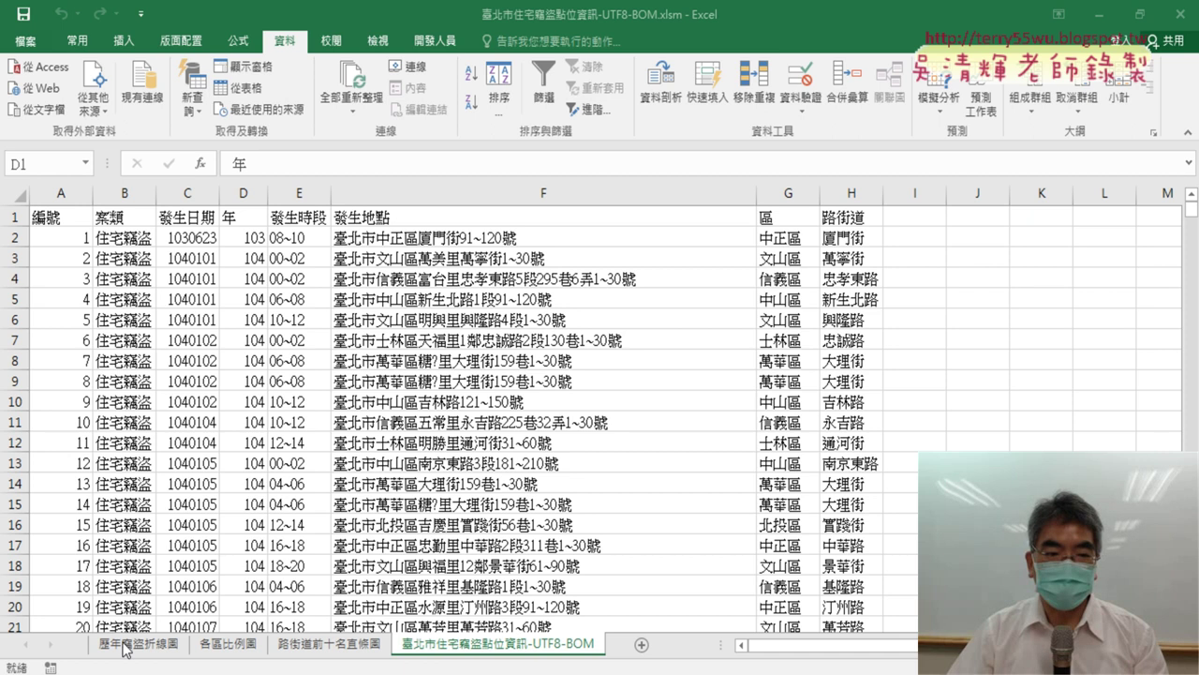
Step: Look through the three chart sheets, then return to the theft data sheet
left_click(126, 647)
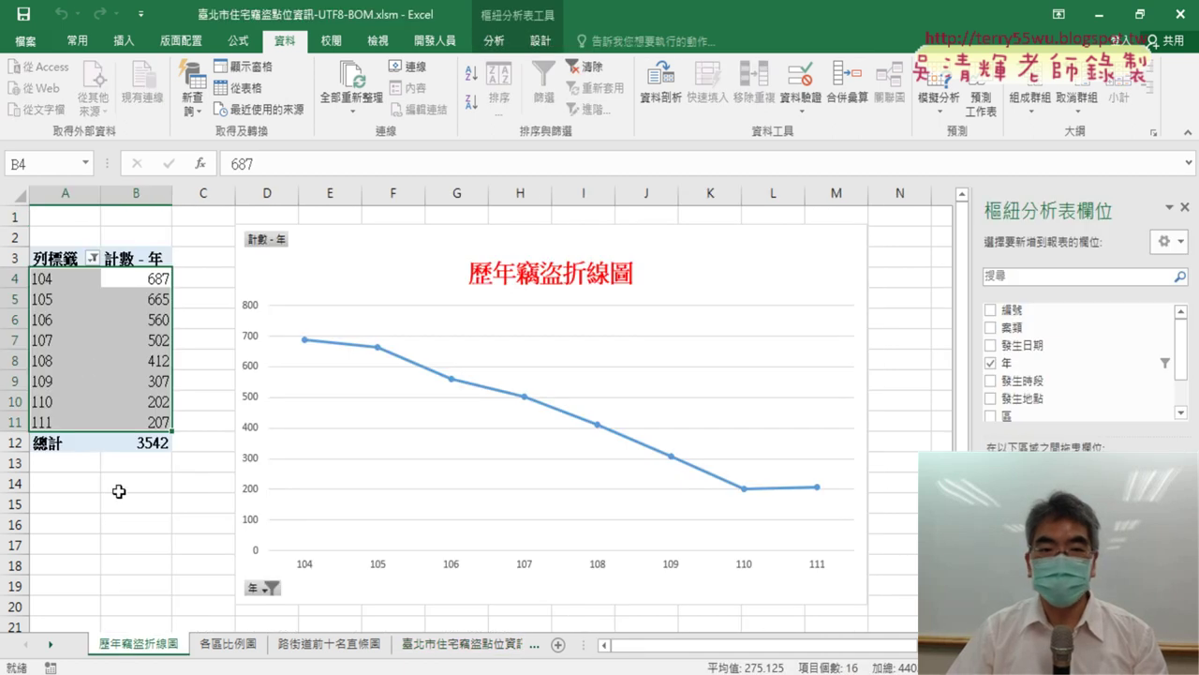
left_click(228, 646)
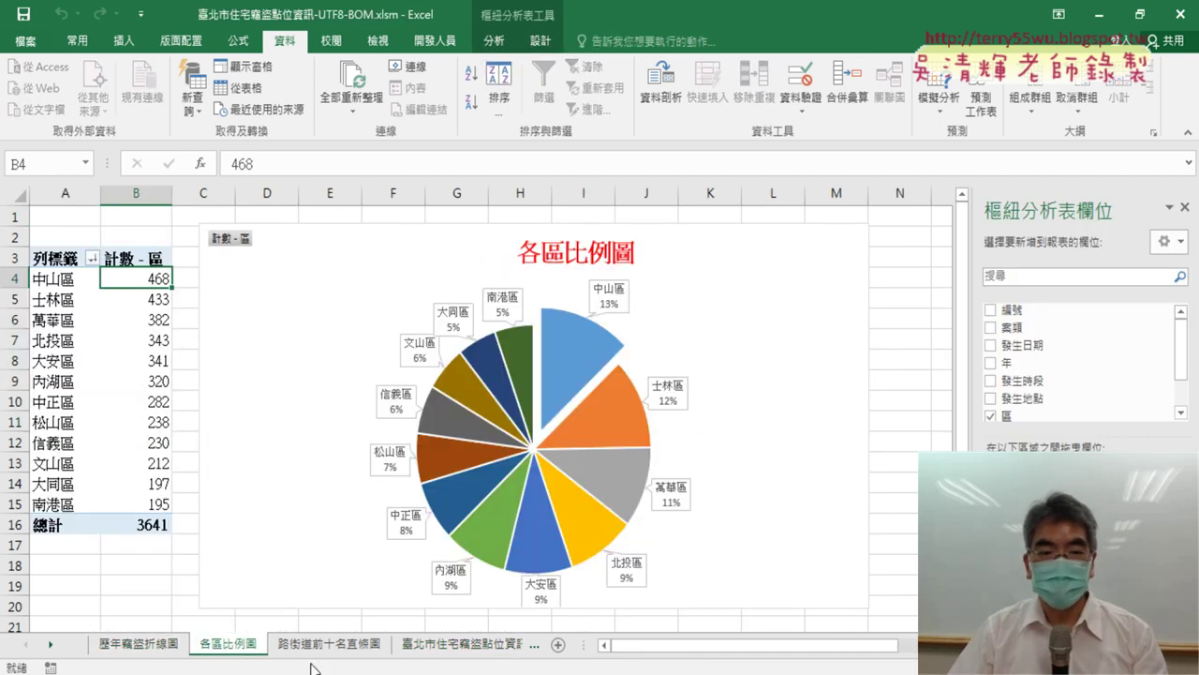
left_click(335, 648)
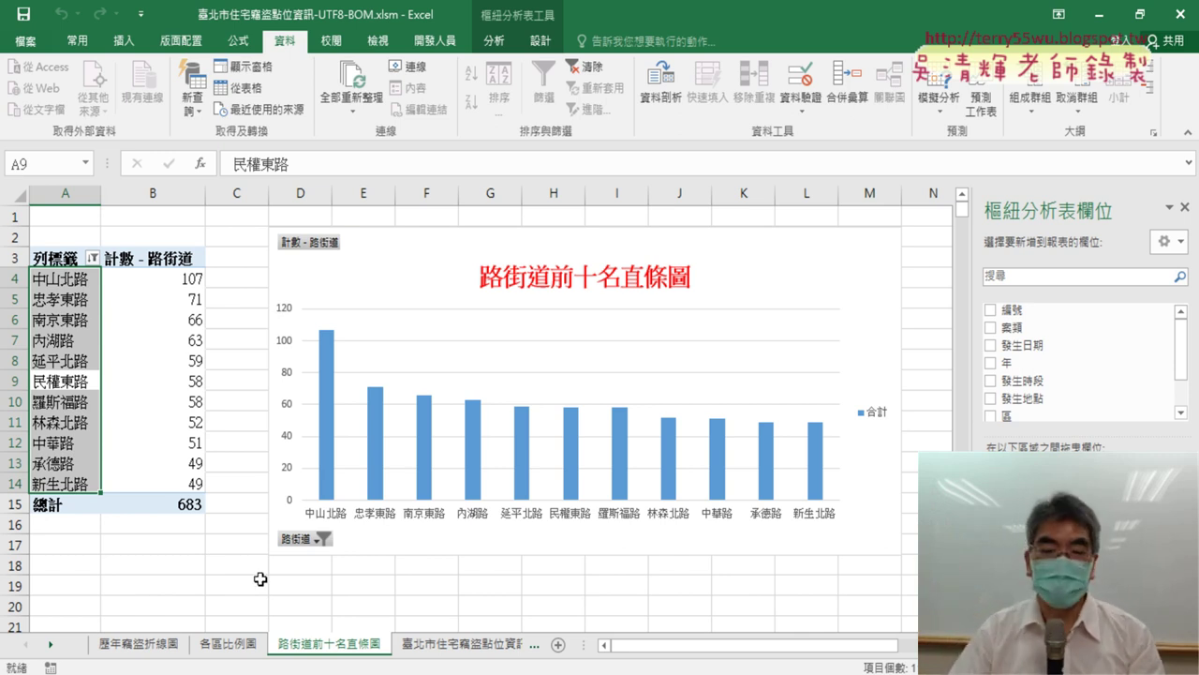
left_click(476, 648)
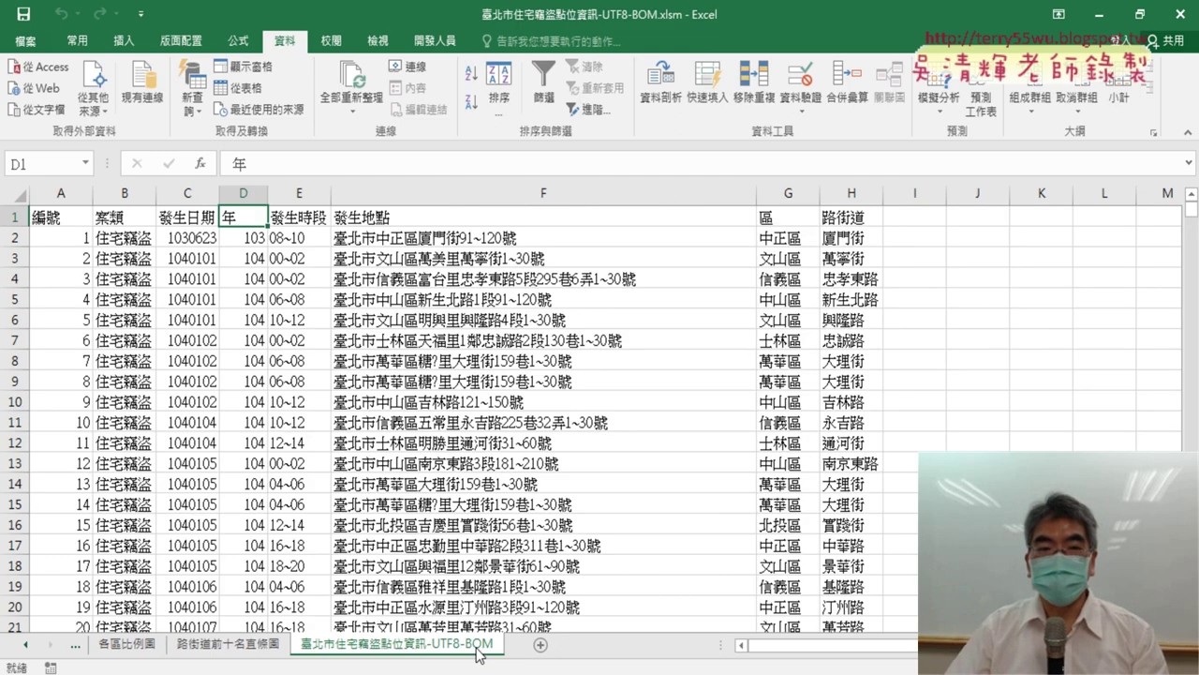
Step: Select the year, district and street columns D, G and H and inspect the D2 formula
left_click(245, 193)
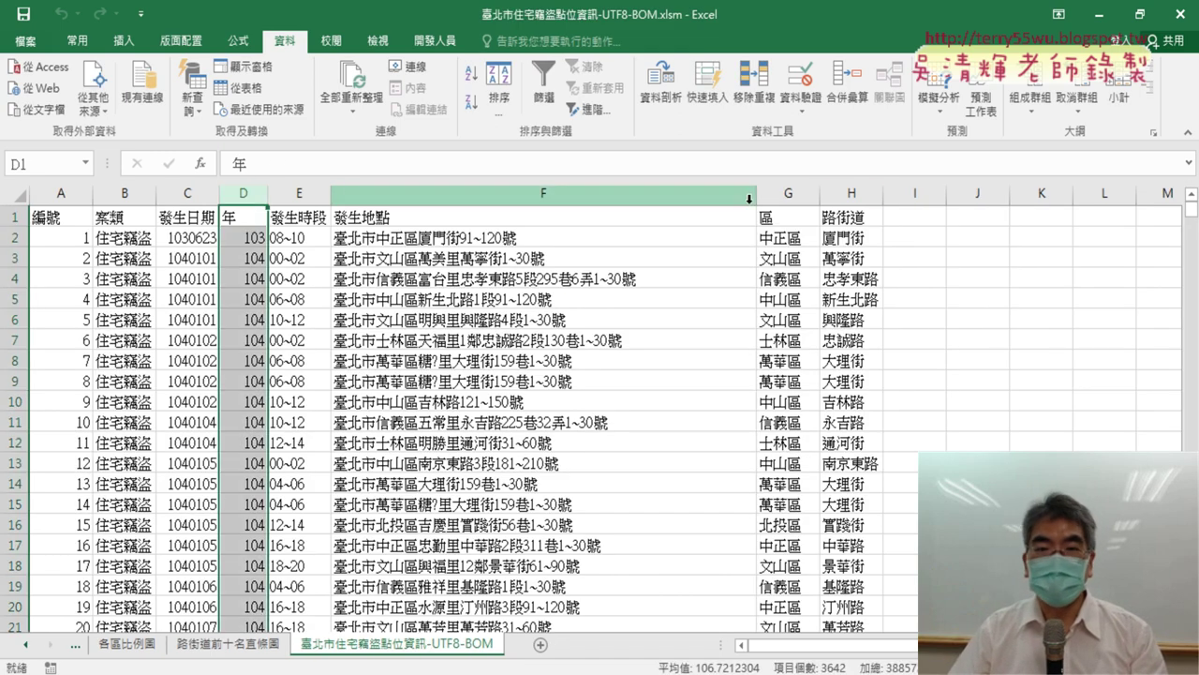
left_click_drag(788, 193, 851, 193)
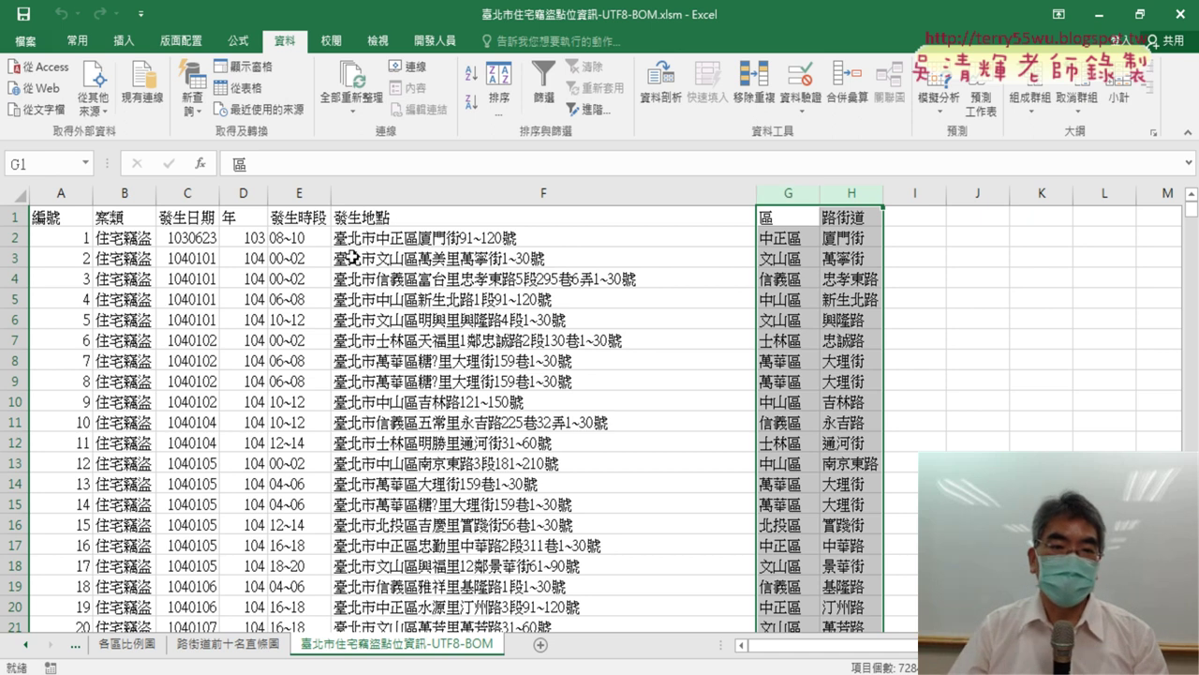
left_click(242, 237)
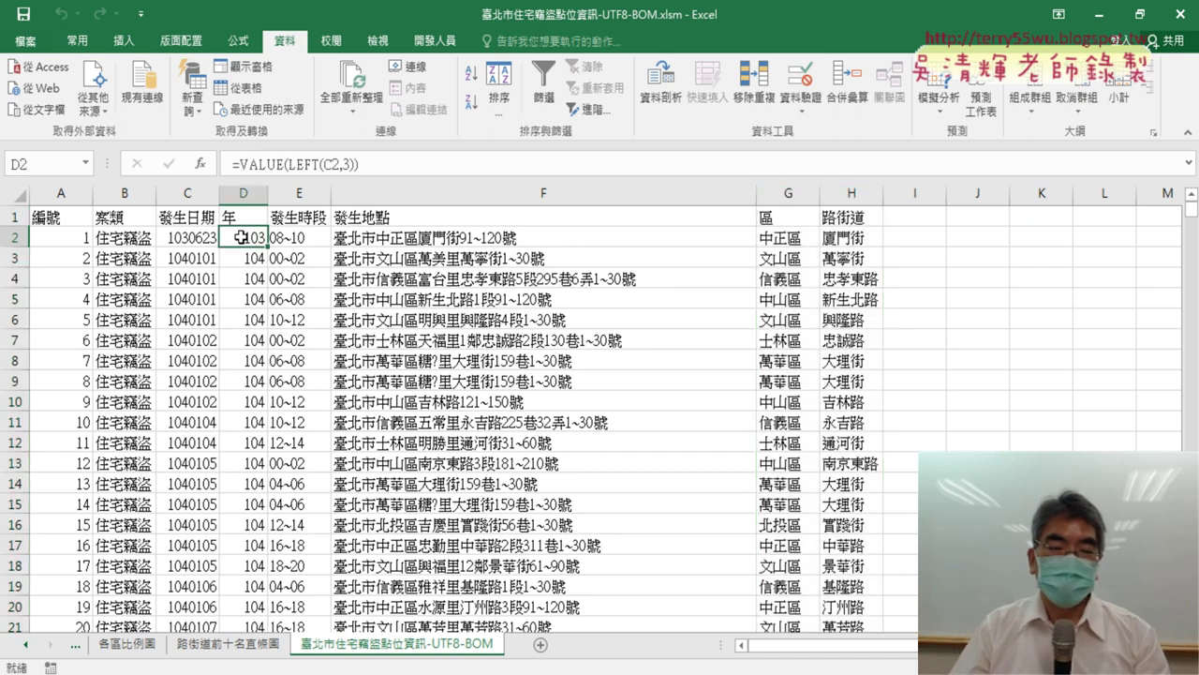
left_click(243, 194)
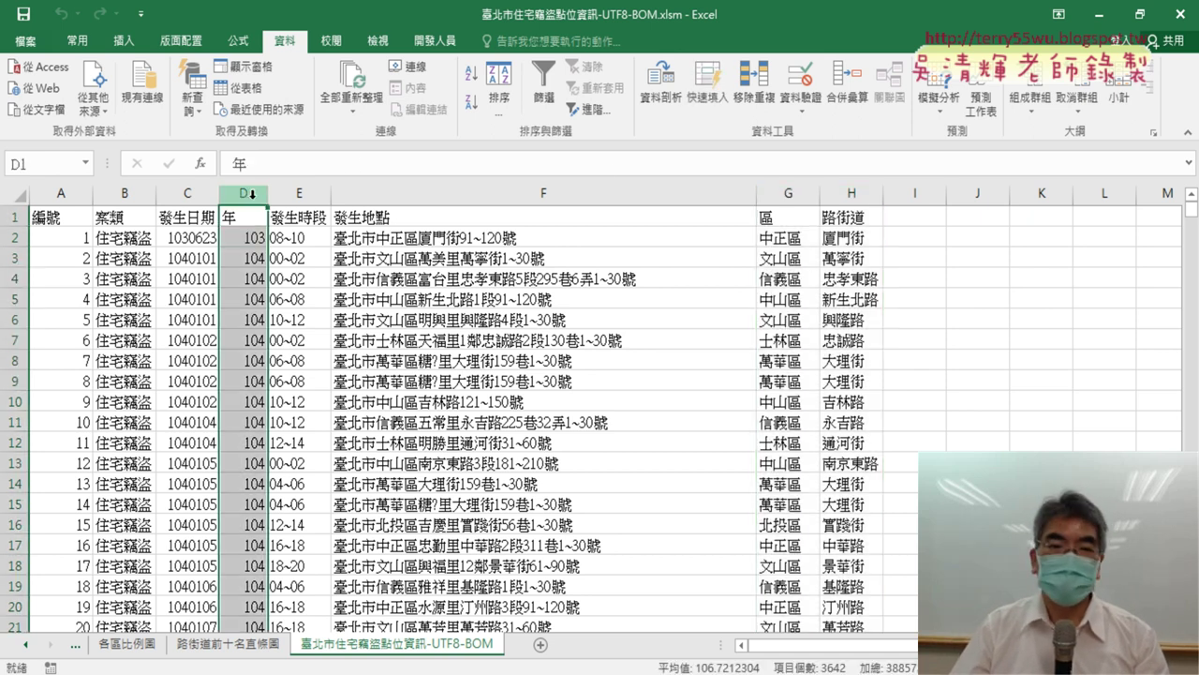
left_click(786, 194)
left_click(828, 194)
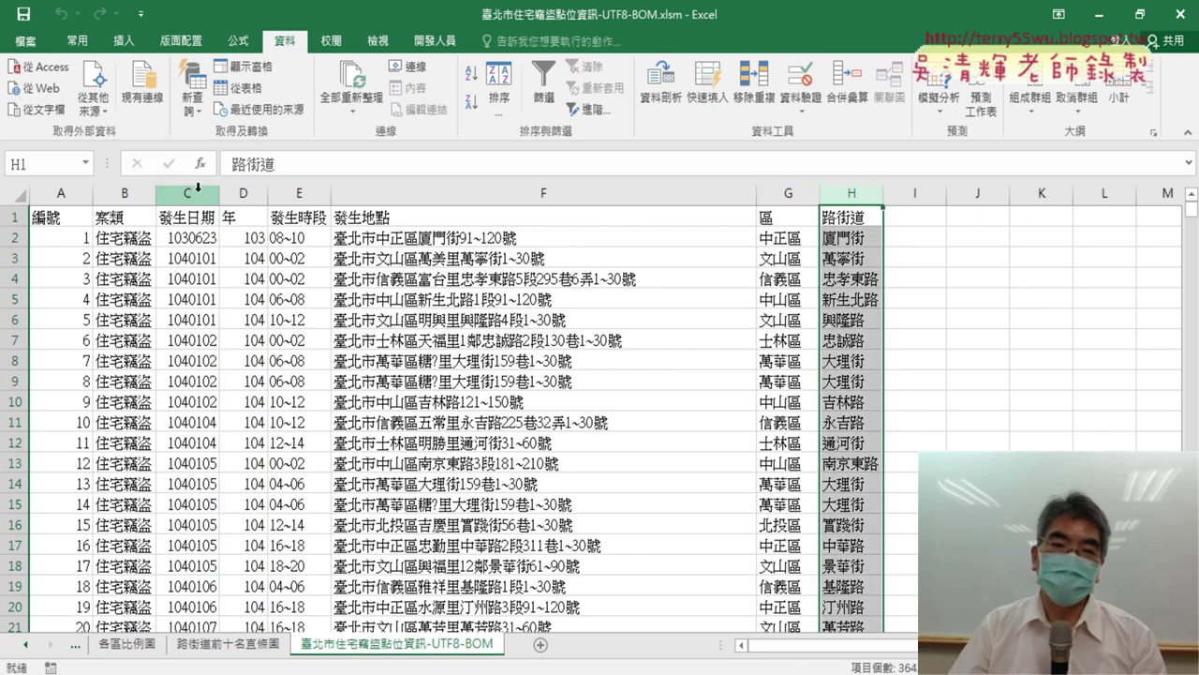
left_click(254, 237)
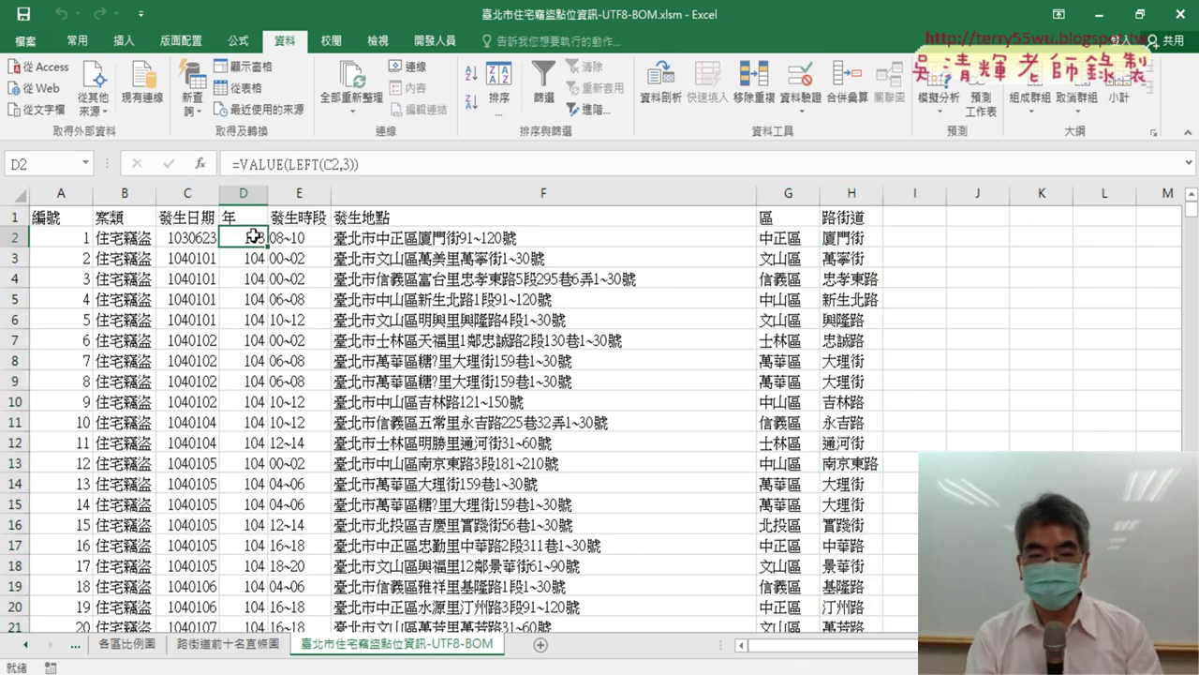
Step: Clear column D from D2 down and paste =VALUE(LEFT(C2,3)) to refill it
key("ctrl+shift+Down")
key("Delete")
key("ctrl+BackSpace")
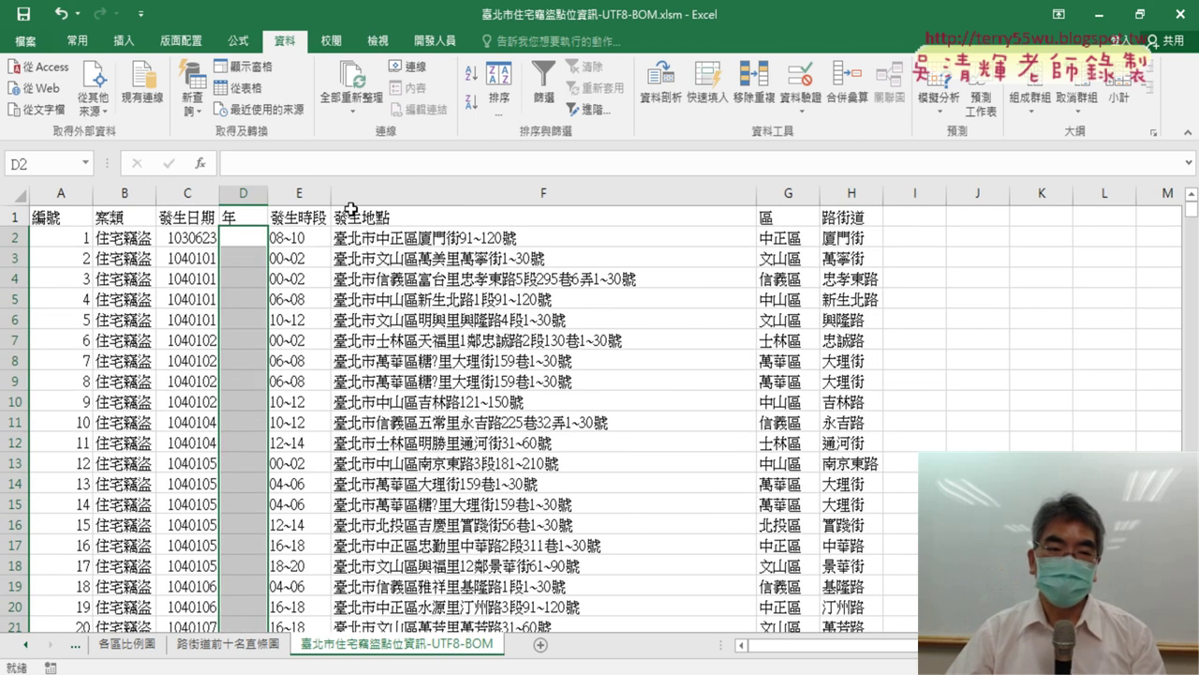
key("ctrl+v")
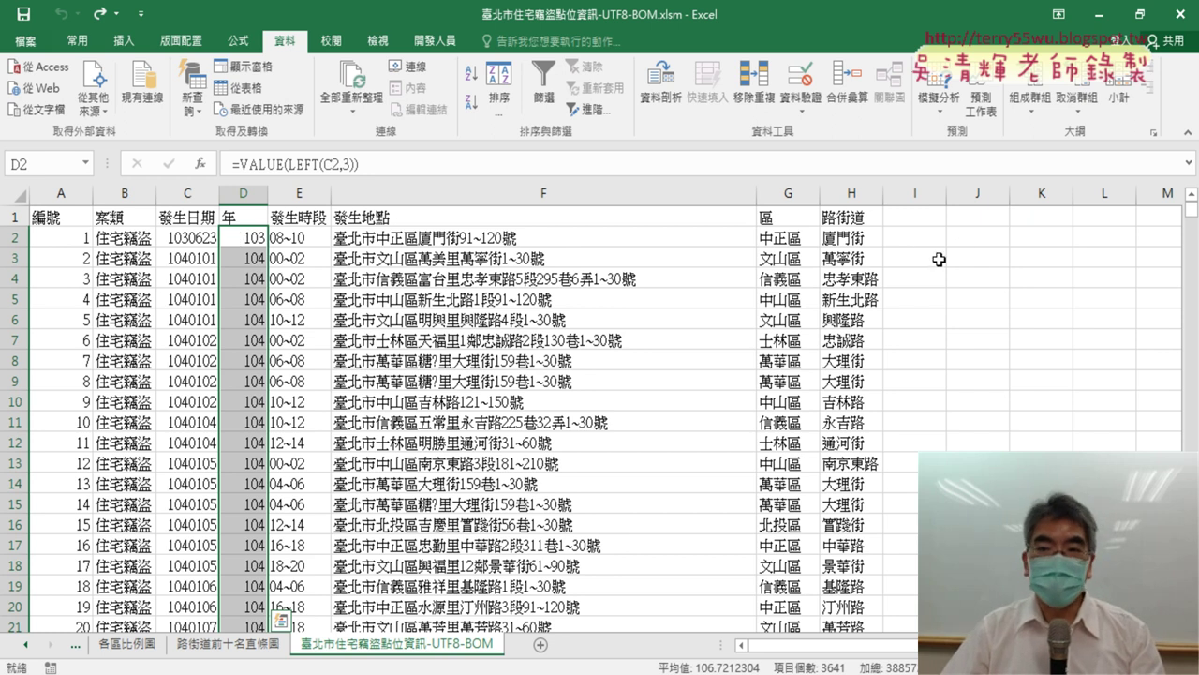
key("Escape")
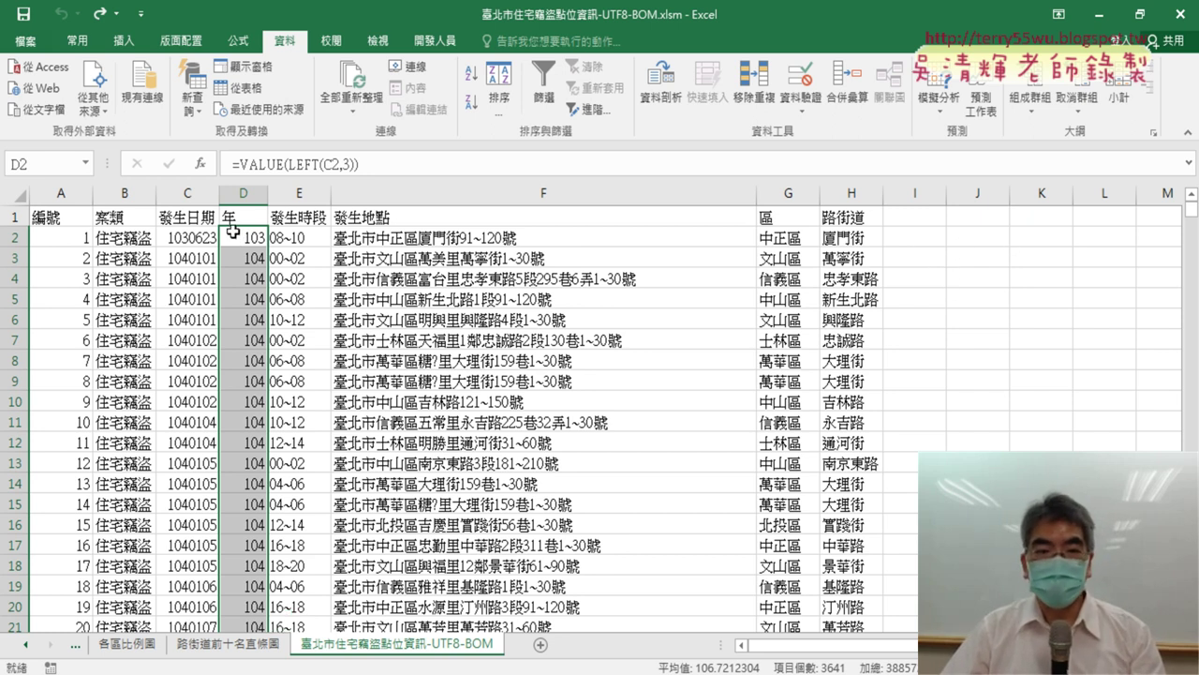
Step: Inspect the district and street formulas in G2:H8 alongside the year cells
left_click_drag(787, 238, 787, 361)
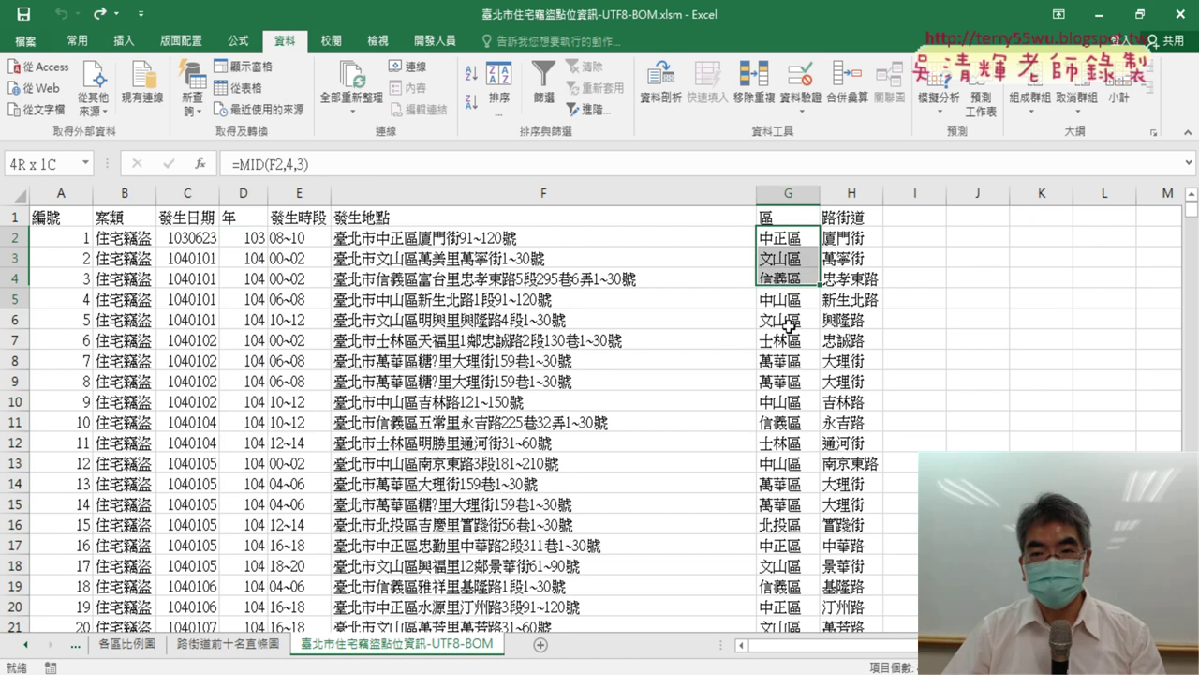
left_click_drag(848, 238, 848, 361)
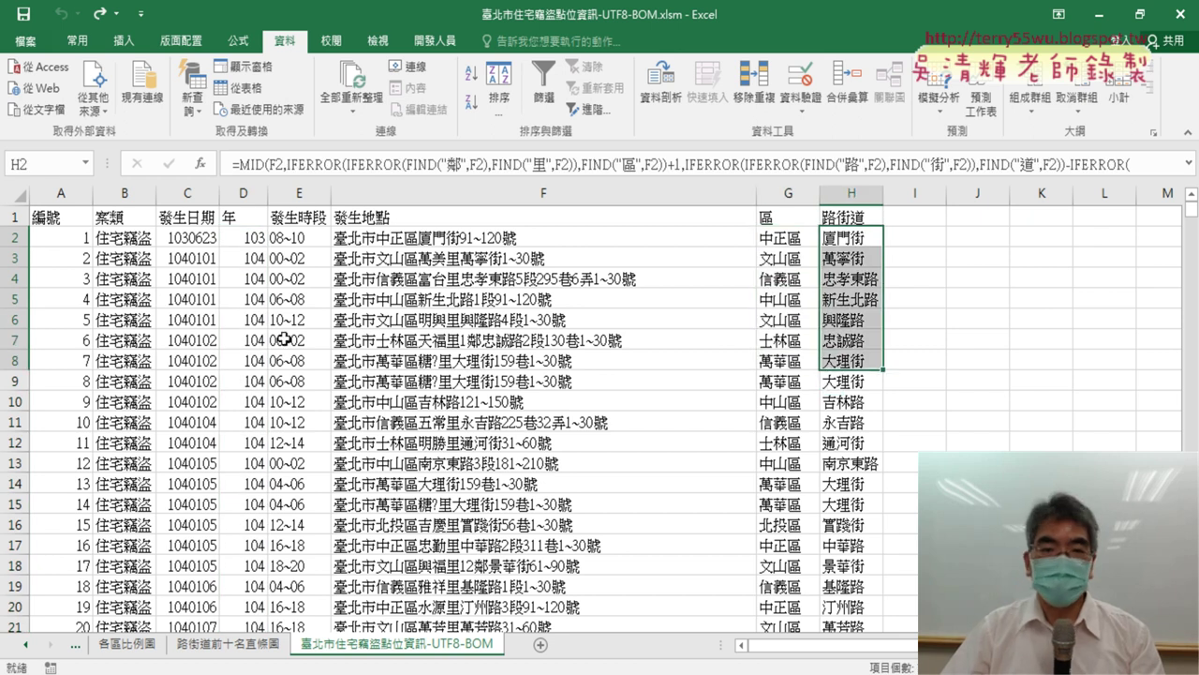
left_click_drag(241, 240, 246, 361)
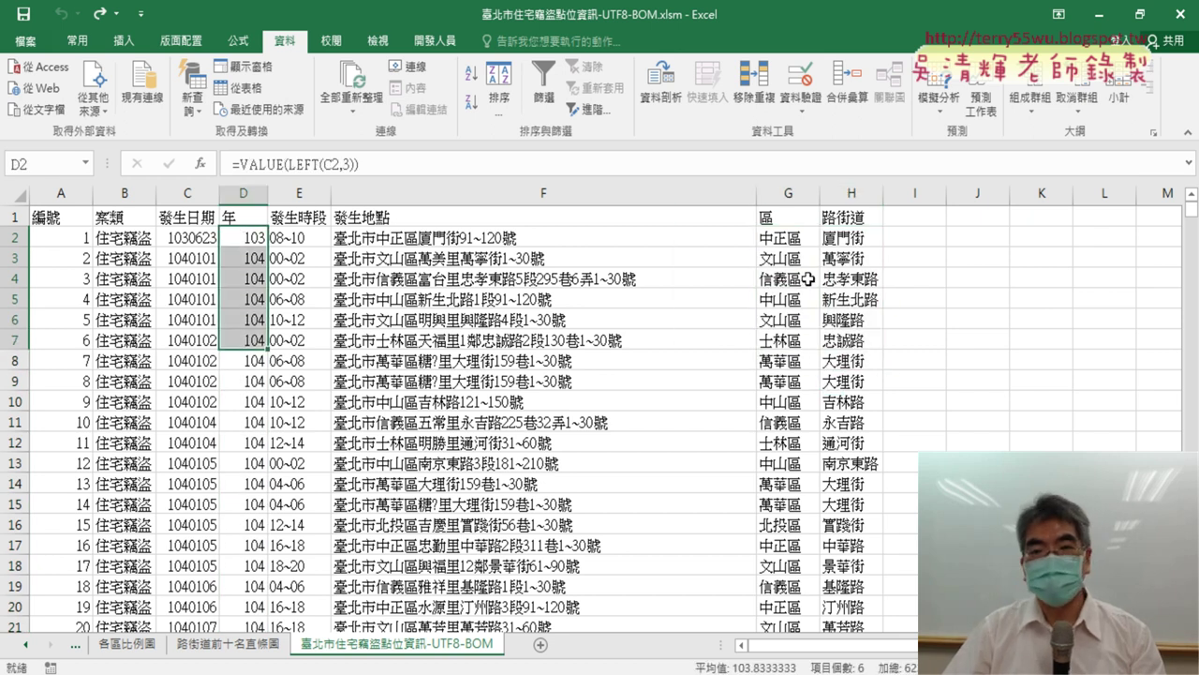
left_click(783, 245)
left_click_drag(784, 238, 784, 300)
left_click_drag(848, 238, 845, 299)
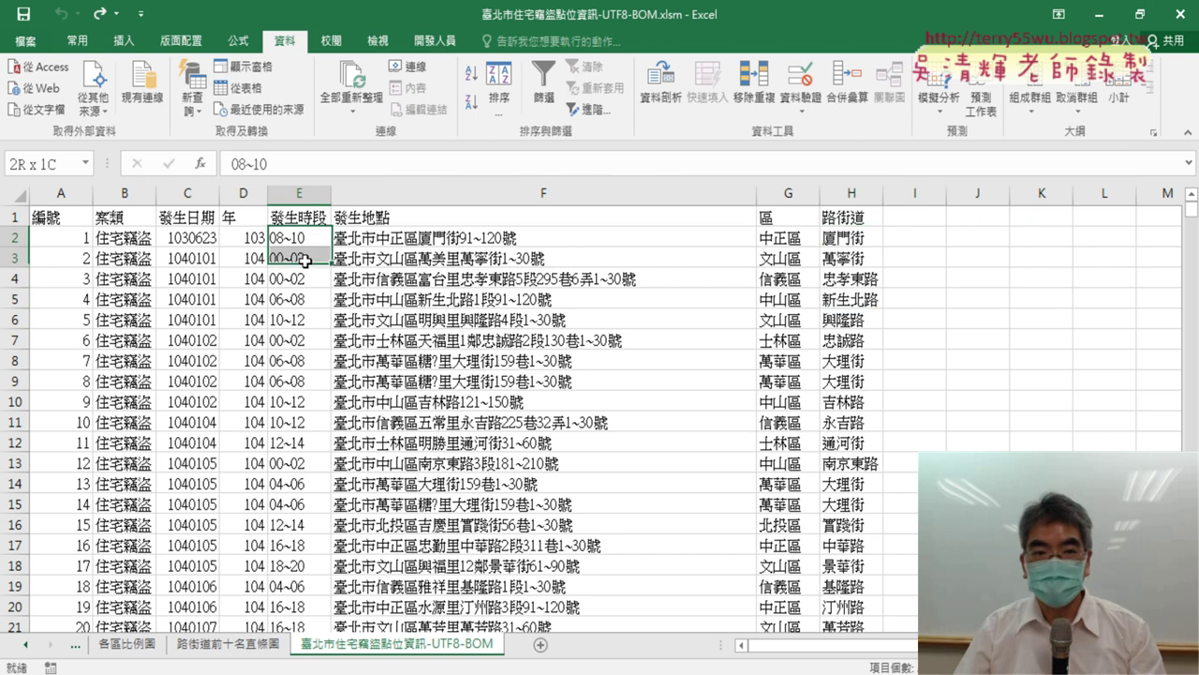
left_click_drag(309, 242, 306, 278)
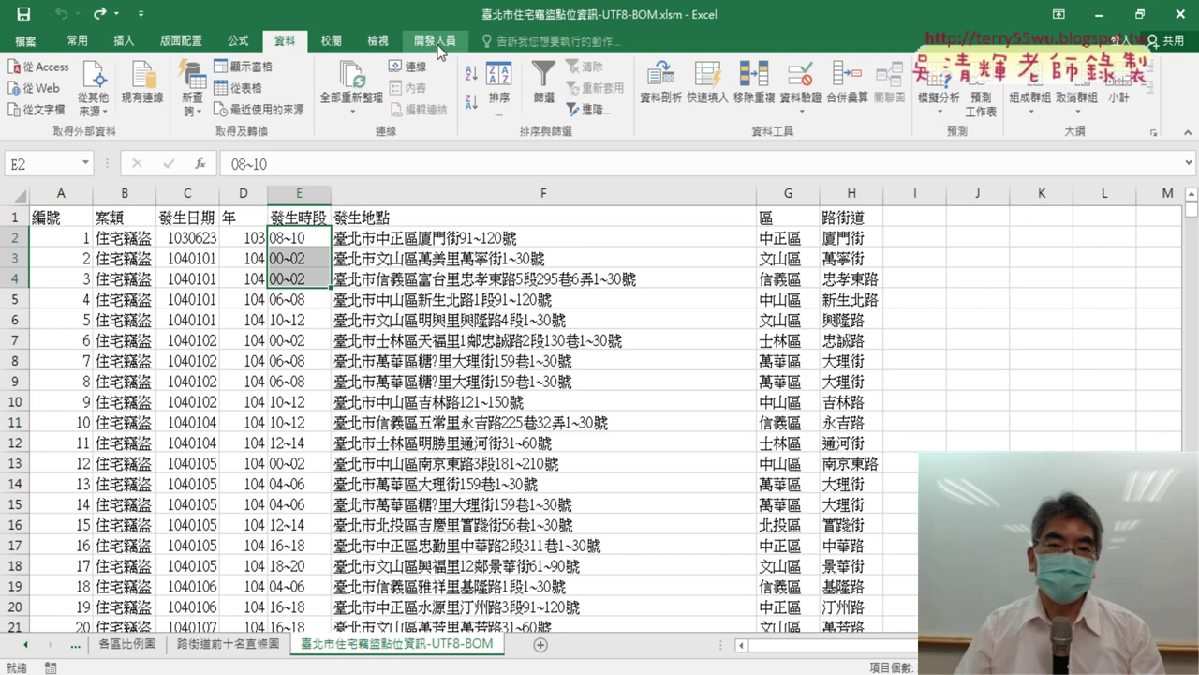
Step: Open the Visual Basic editor from the Developer tab and show 工作表3's Insert menu
left_click(438, 42)
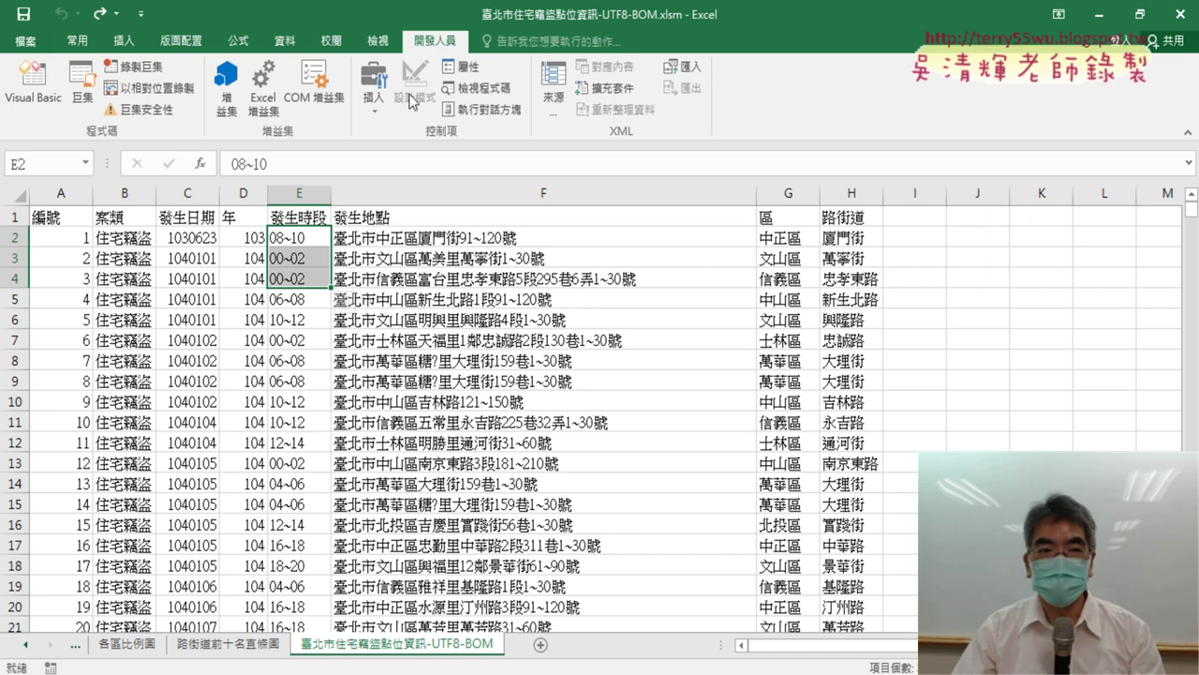
left_click(35, 91)
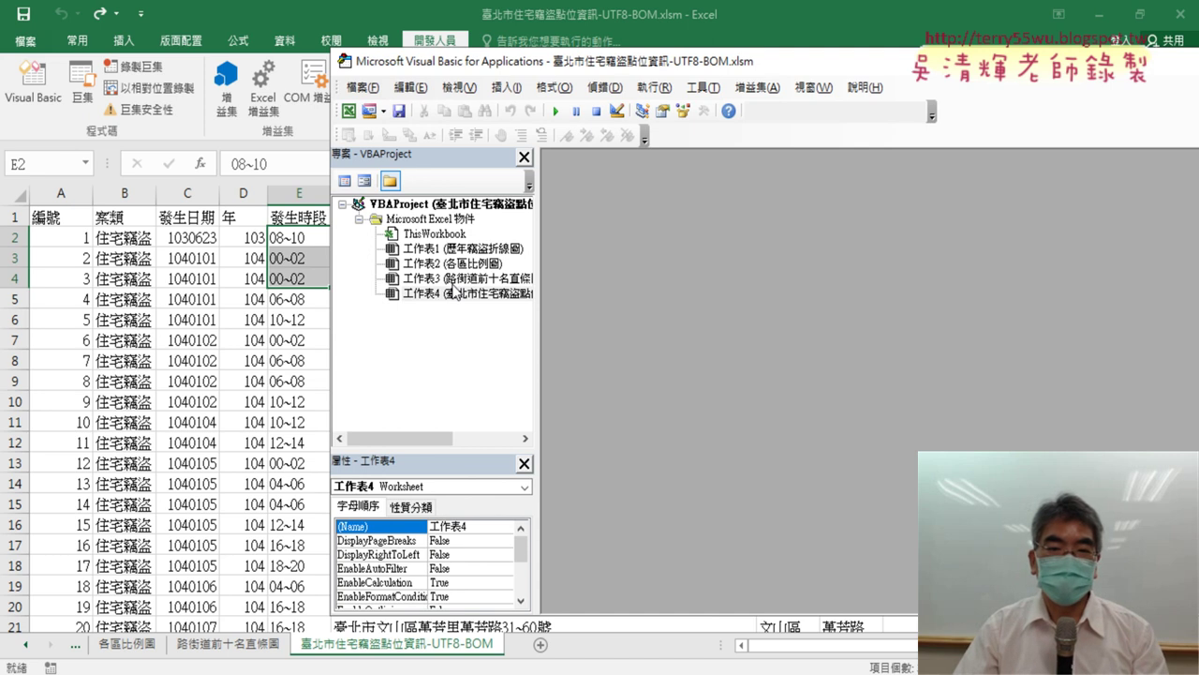
right_click(452, 279)
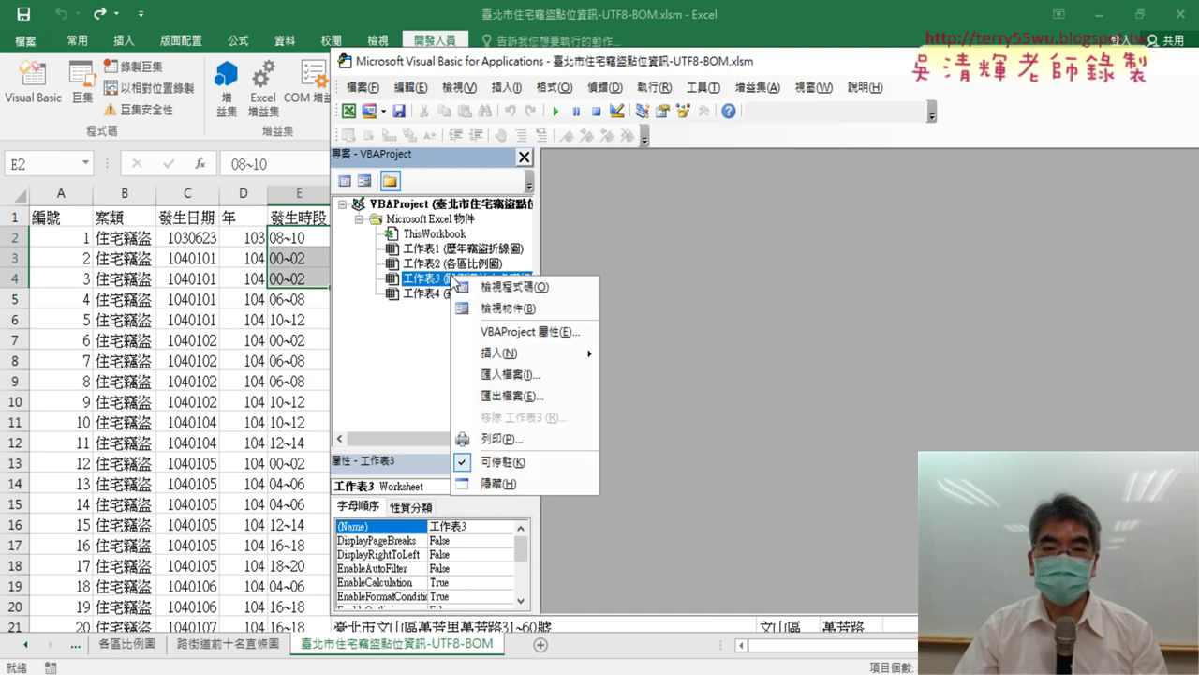
mouse_move(510, 356)
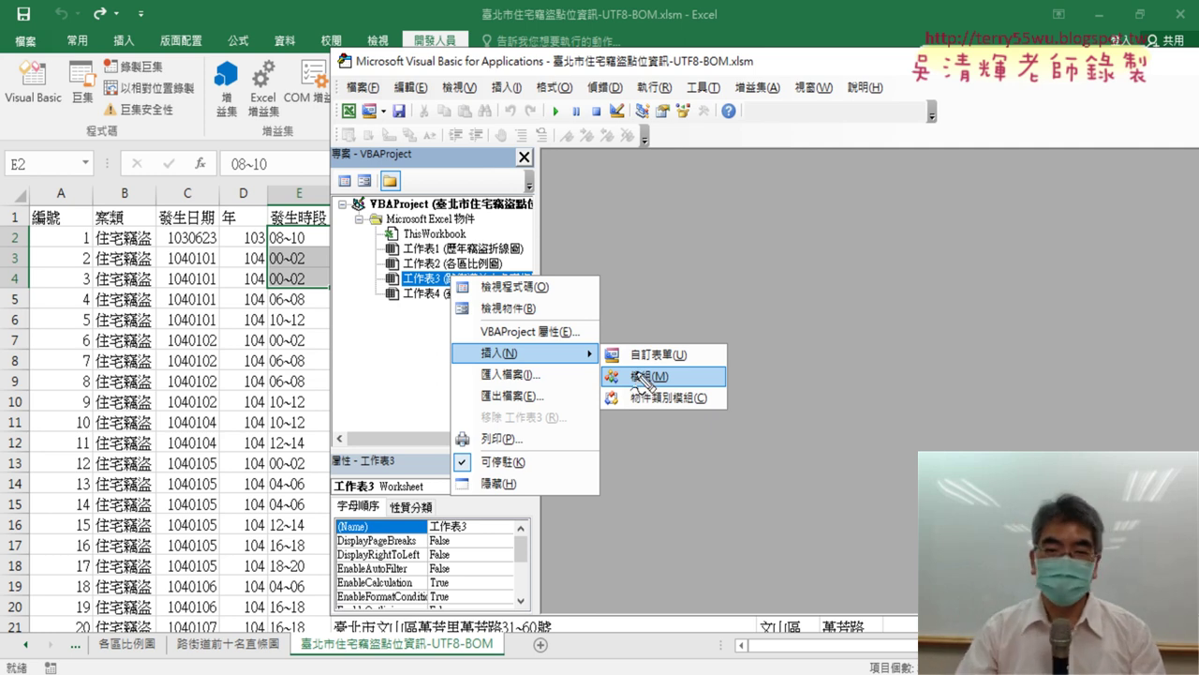
Step: Mark the Insert > Module option in red, cancel the menu, and reposition the editor window
mouse_move(672, 382)
left_mouse_down()
mouse_move(607, 385)
mouse_move(693, 373)
left_mouse_up()
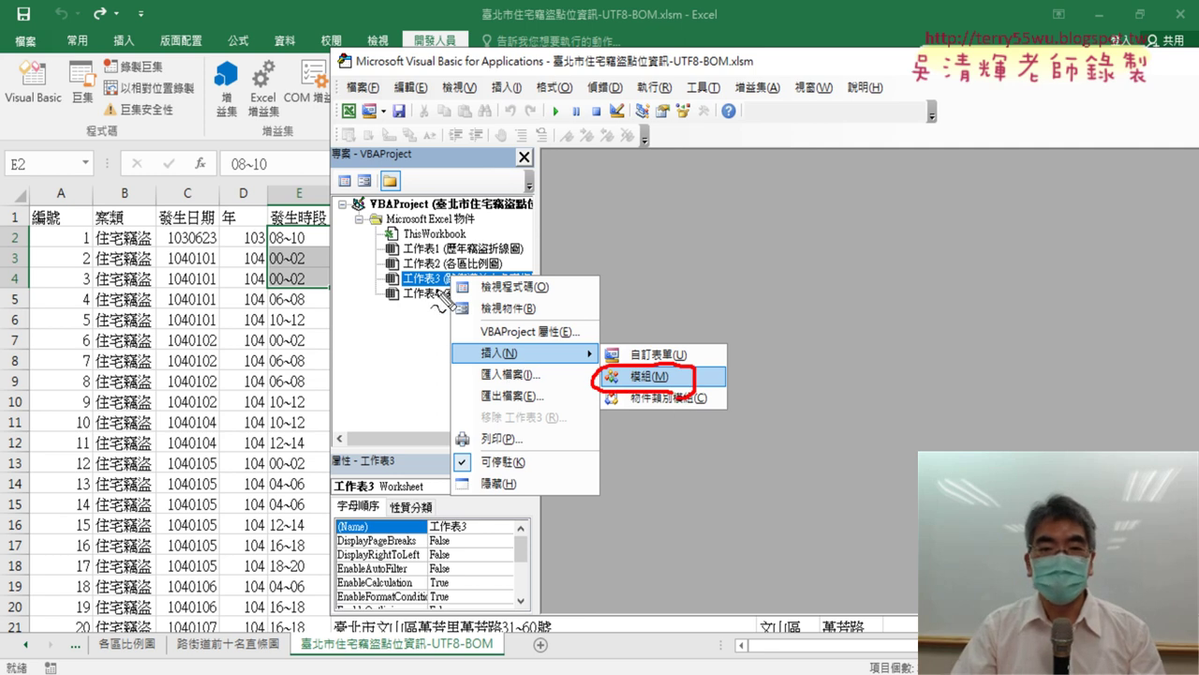
mouse_move(380, 380)
left_mouse_down()
mouse_move(325, 234)
mouse_move(408, 418)
left_mouse_up()
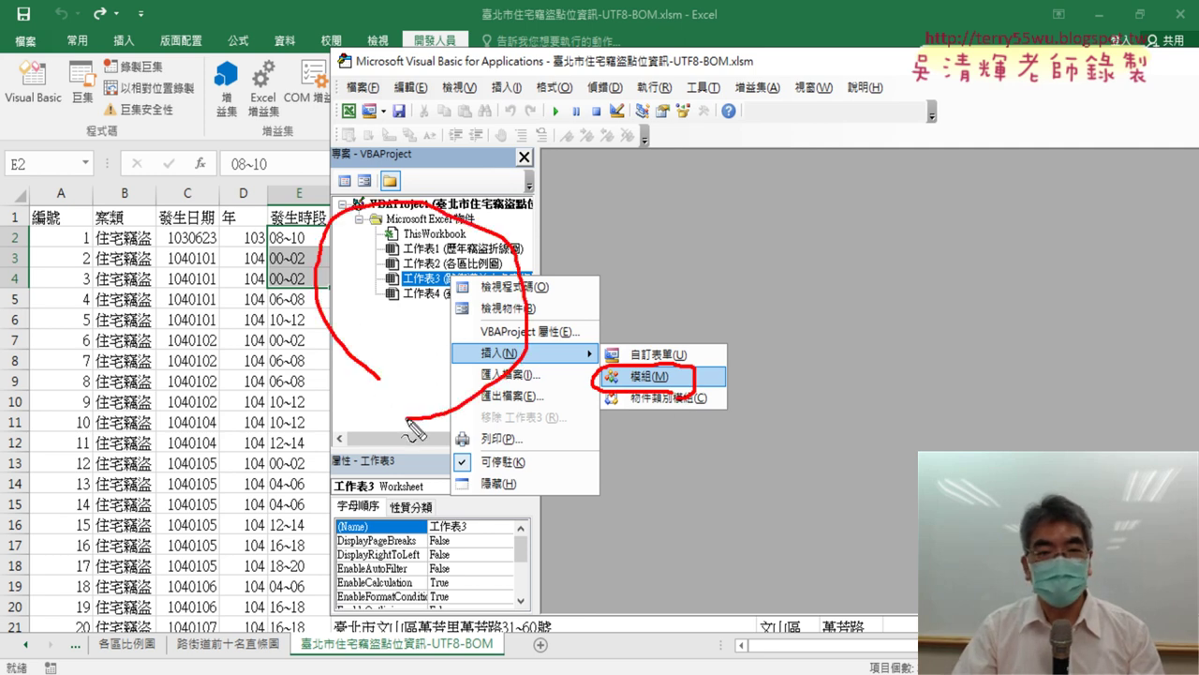
left_click_drag(473, 365, 517, 349)
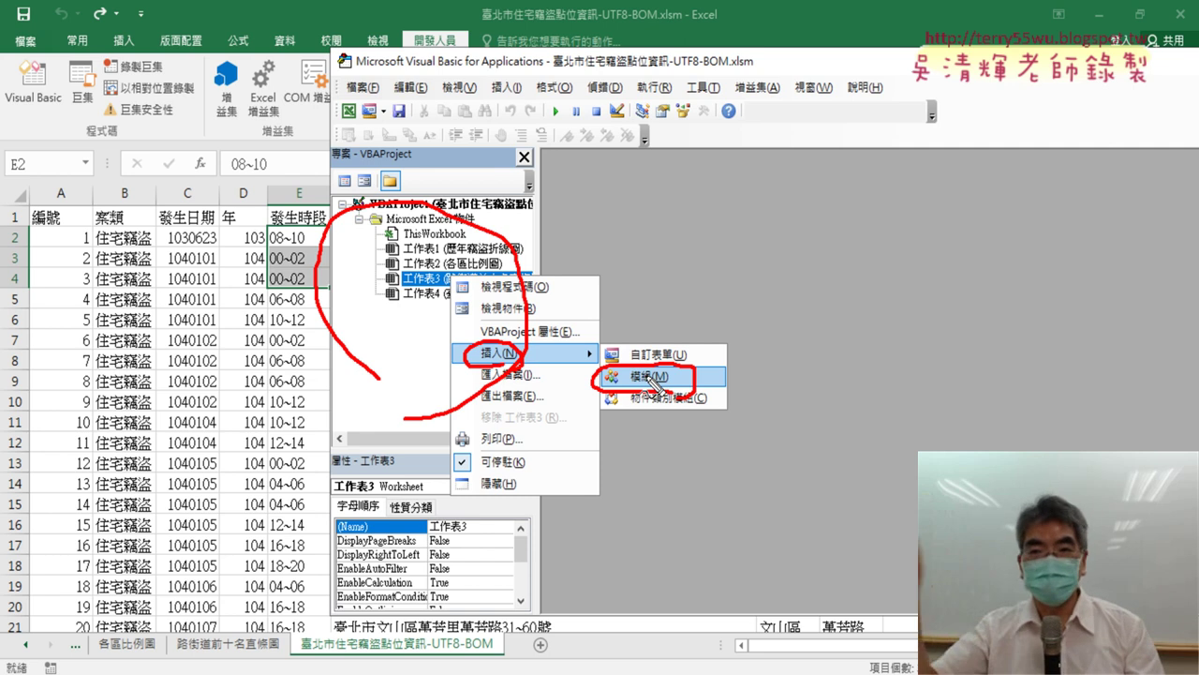
key("Escape")
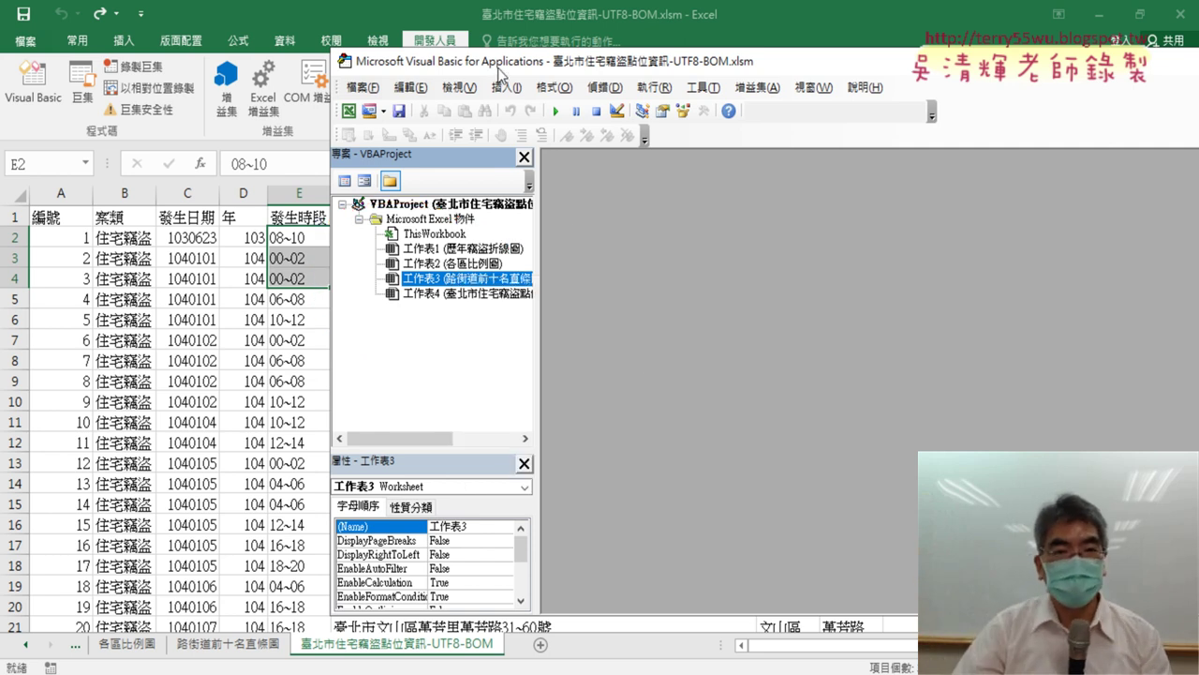
left_click_drag(497, 61, 319, 119)
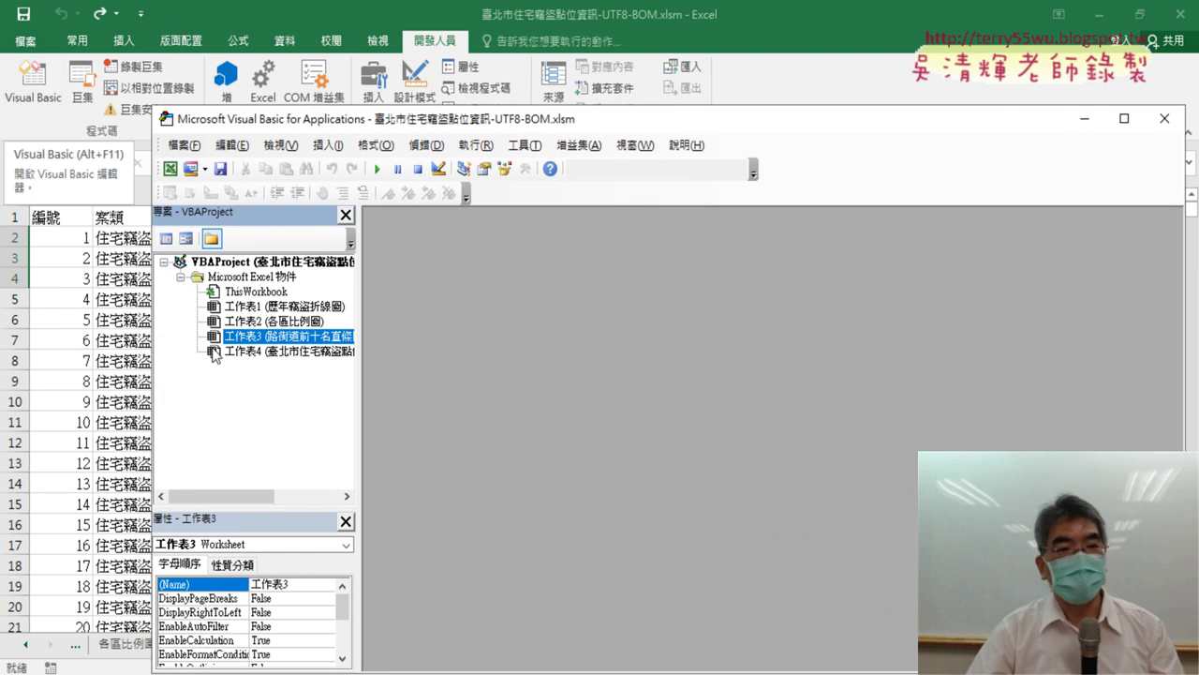
Step: Insert a new code module from 工作表3's menu and shrink the code window
right_click(240, 340)
mouse_move(347, 422)
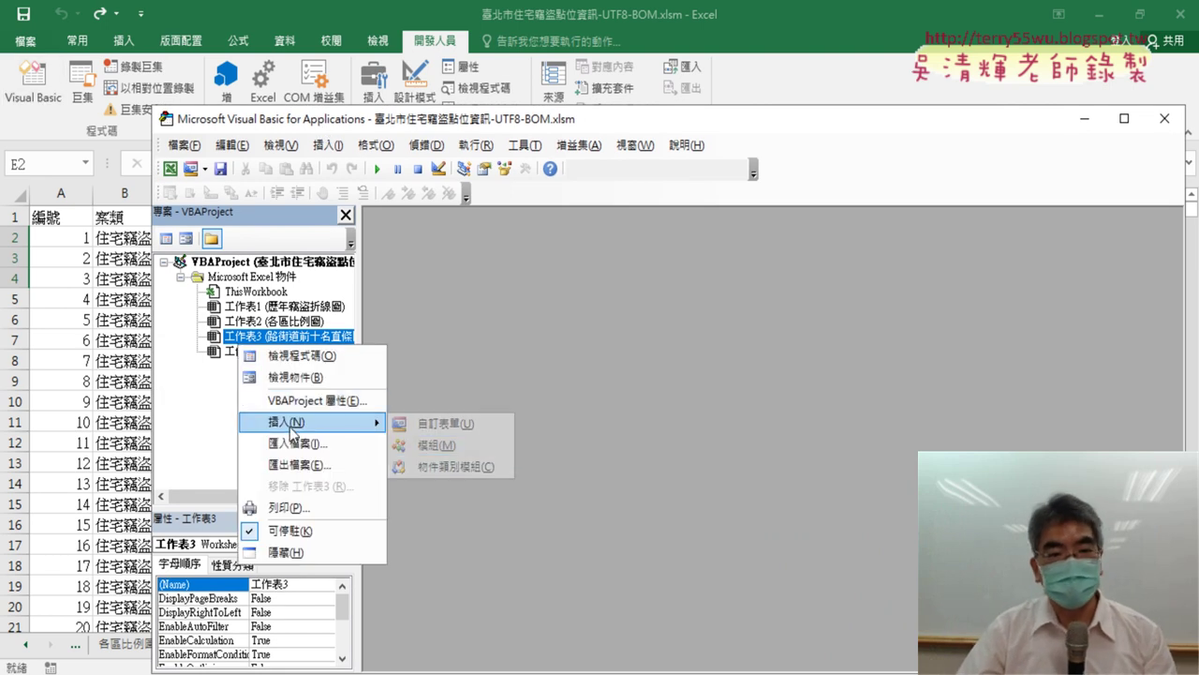
left_click(463, 458)
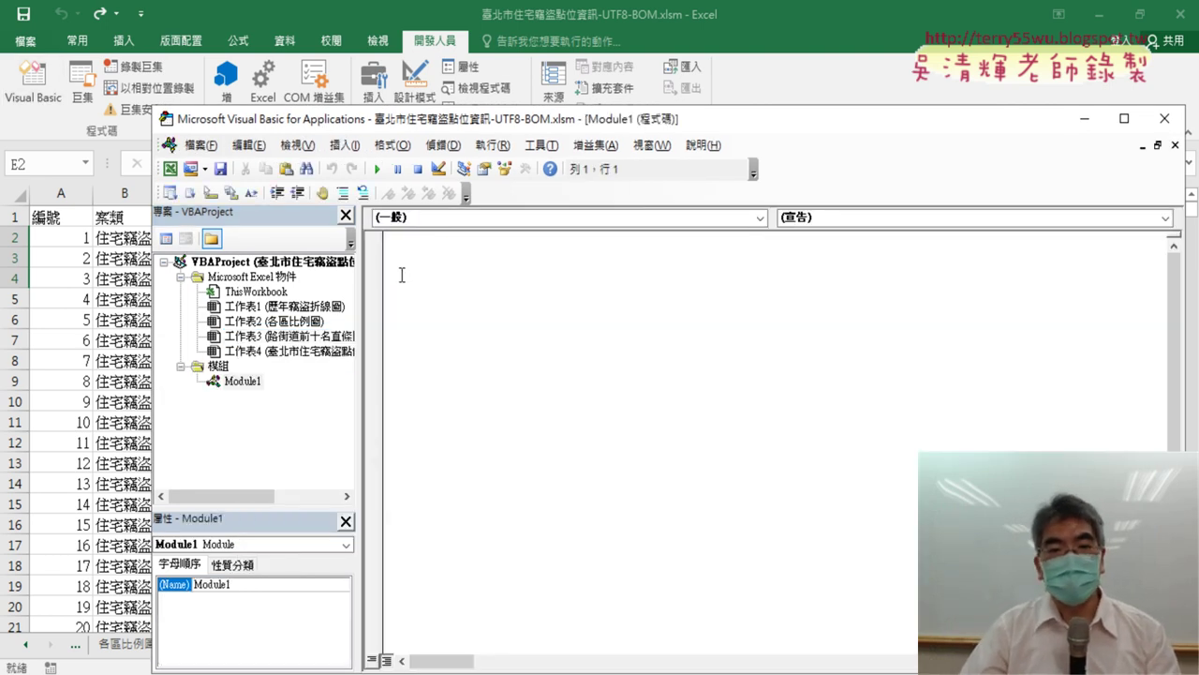
left_click_drag(530, 122, 586, 302)
Step: Write an empty Sub 清除() procedure with an indented body line
left_click(483, 442)
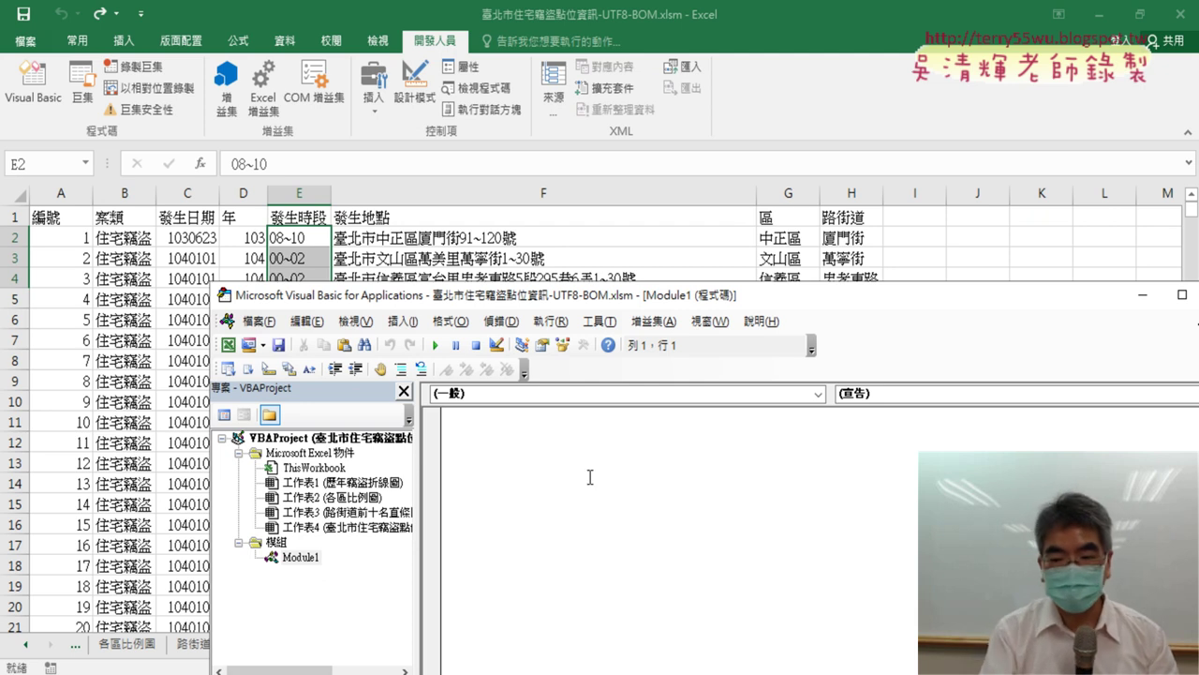
type("sub")
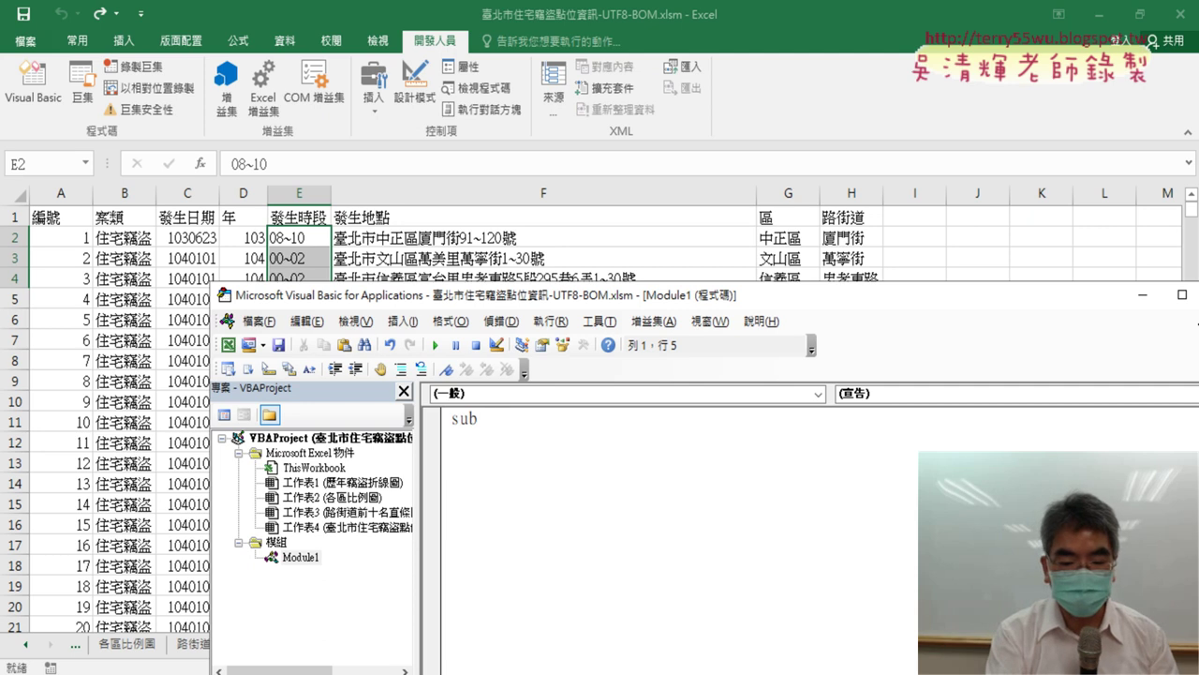
type(" 清")
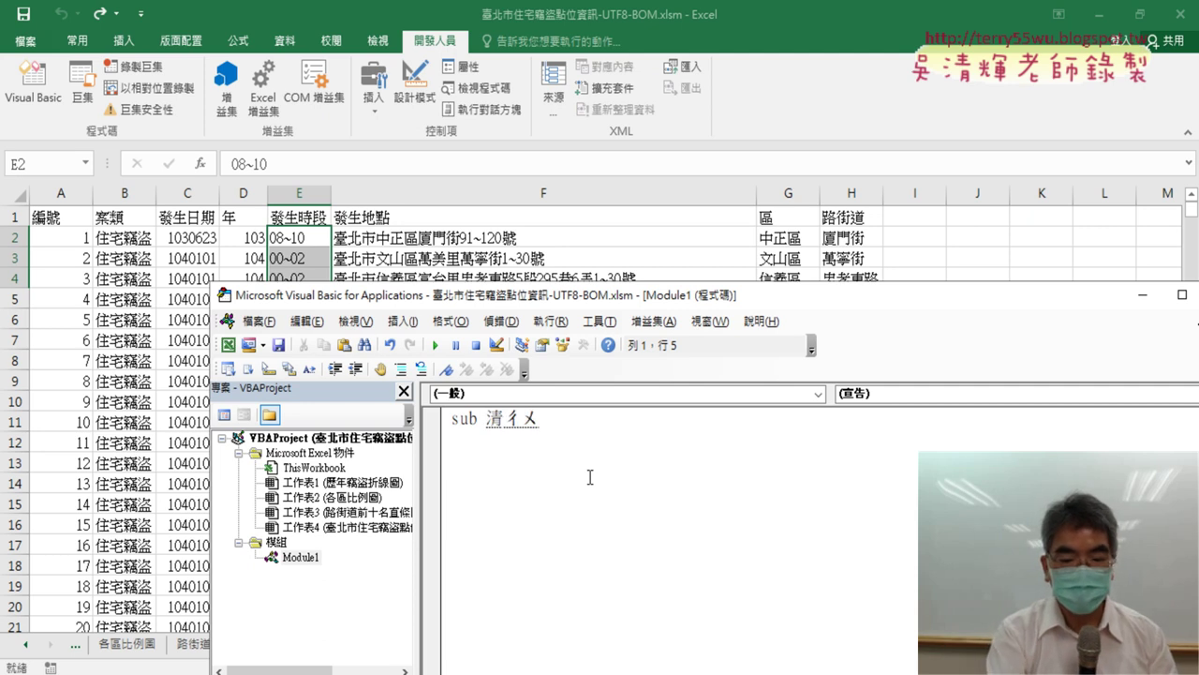
type("除")
key("Return")
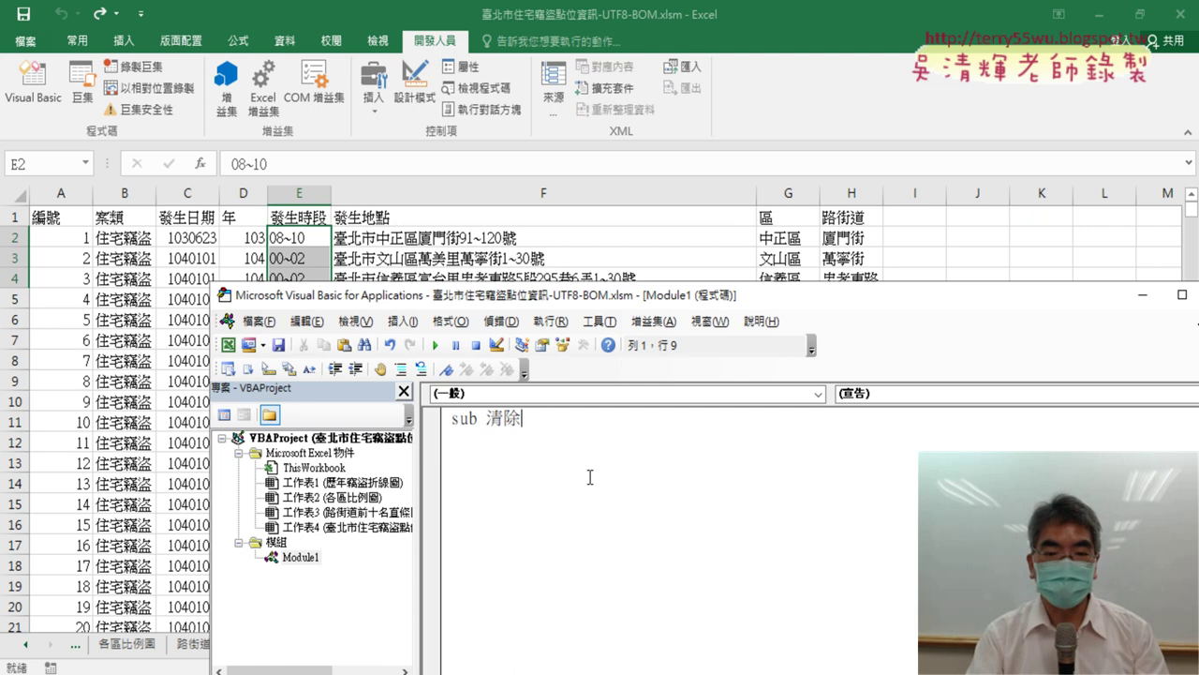
key("Return")
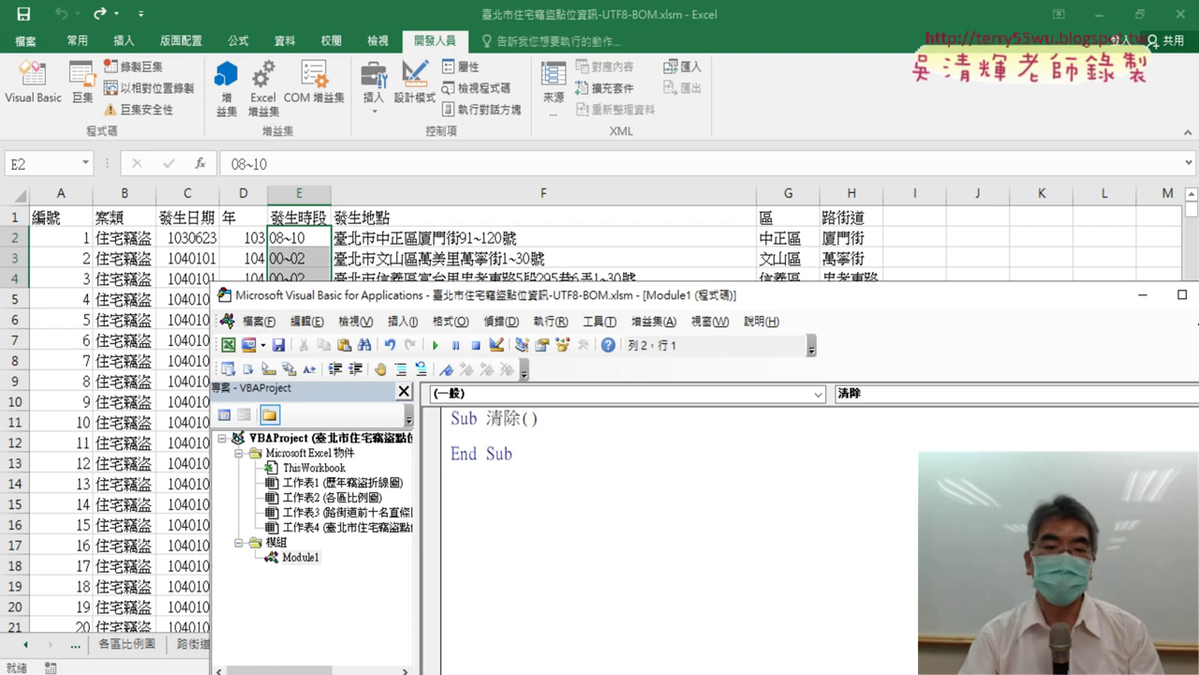
key("Tab")
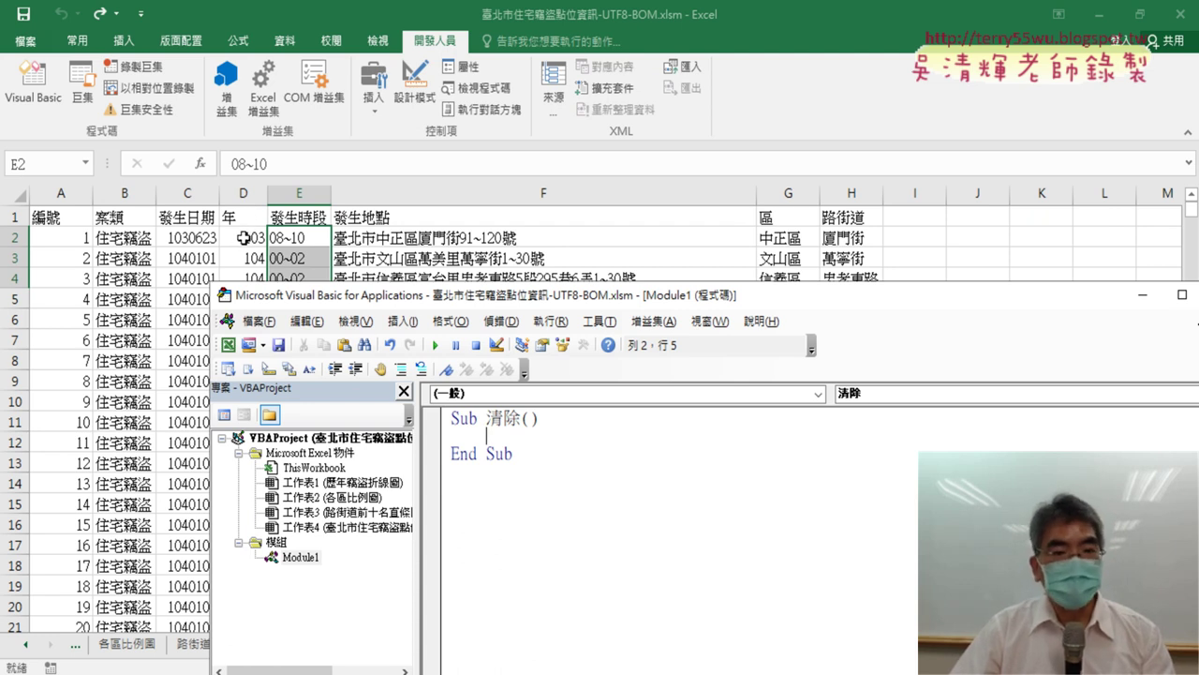
left_click(71, 236)
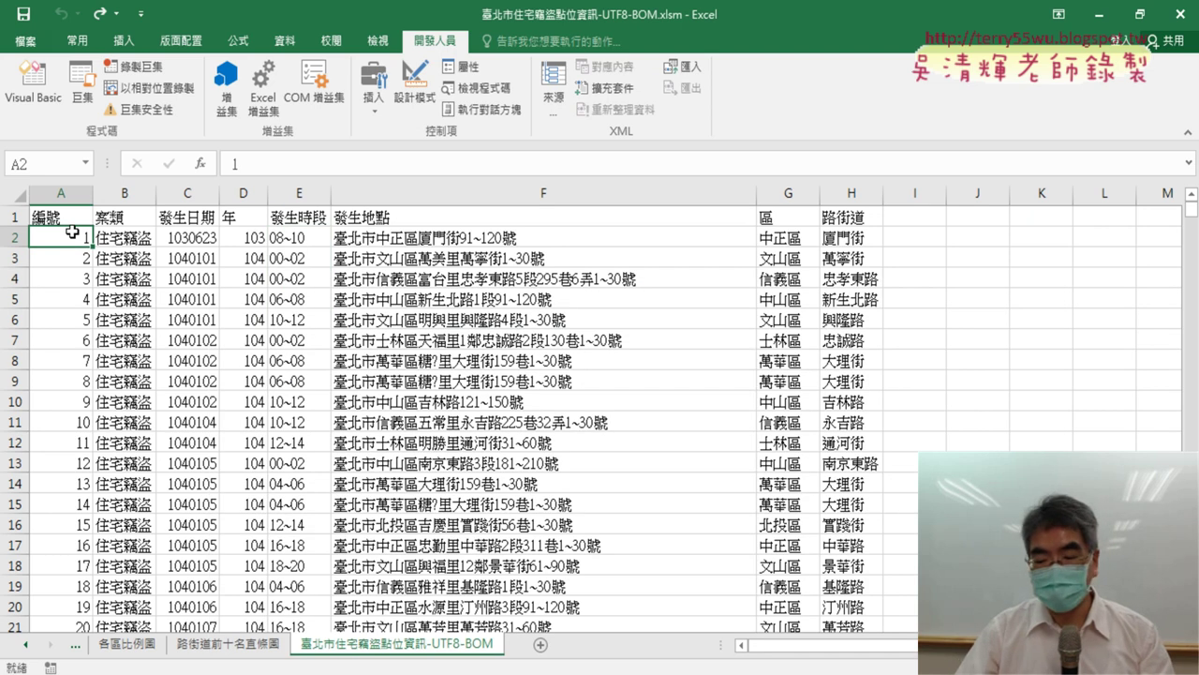
Step: Find the last data row (3642) and write the loop header For i = 2 To 3642
key("ctrl+Down")
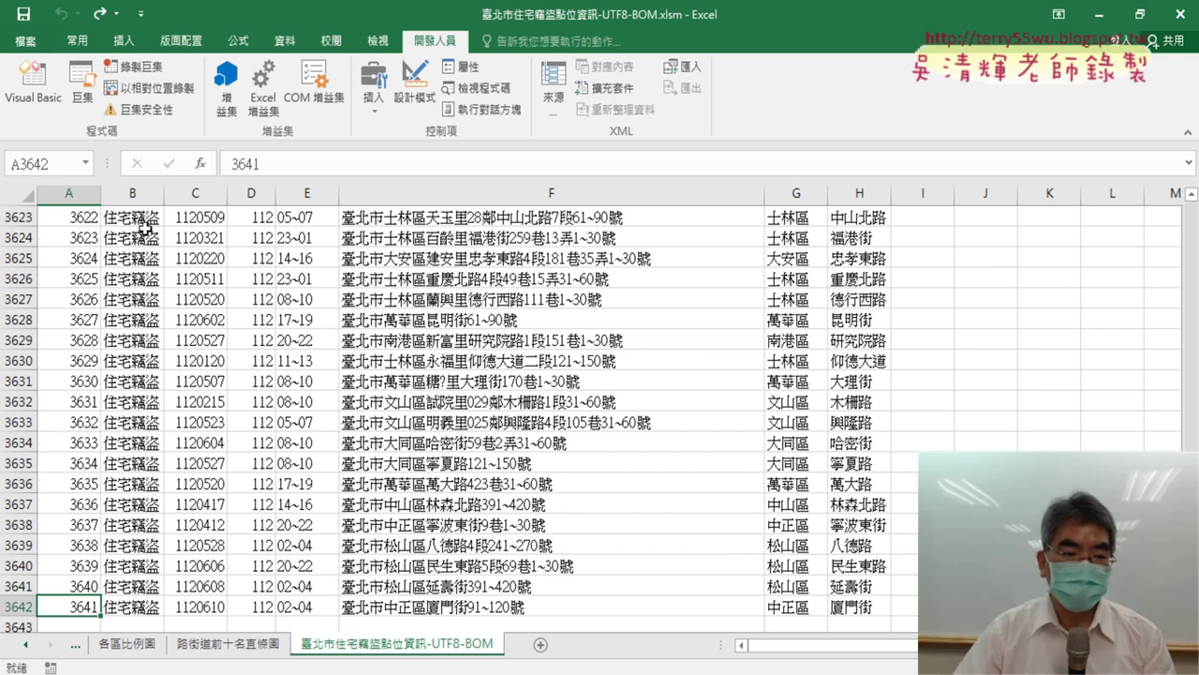
left_click(36, 92)
type("ㄈㄜ")
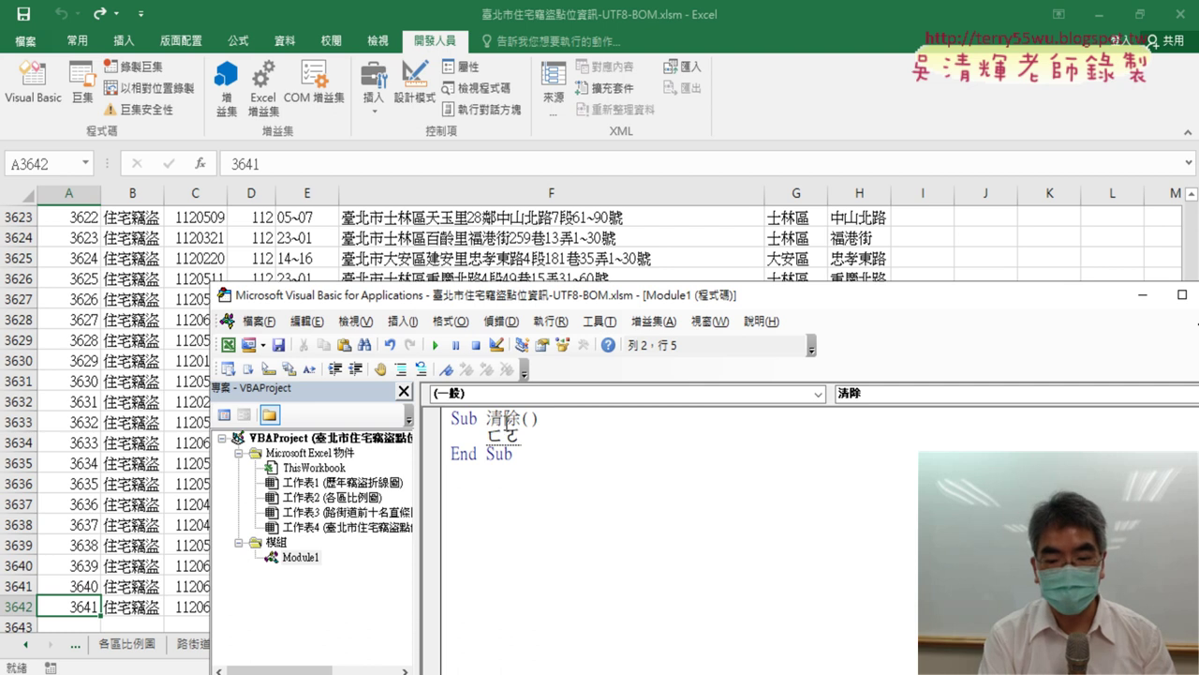
key("Escape")
type("for")
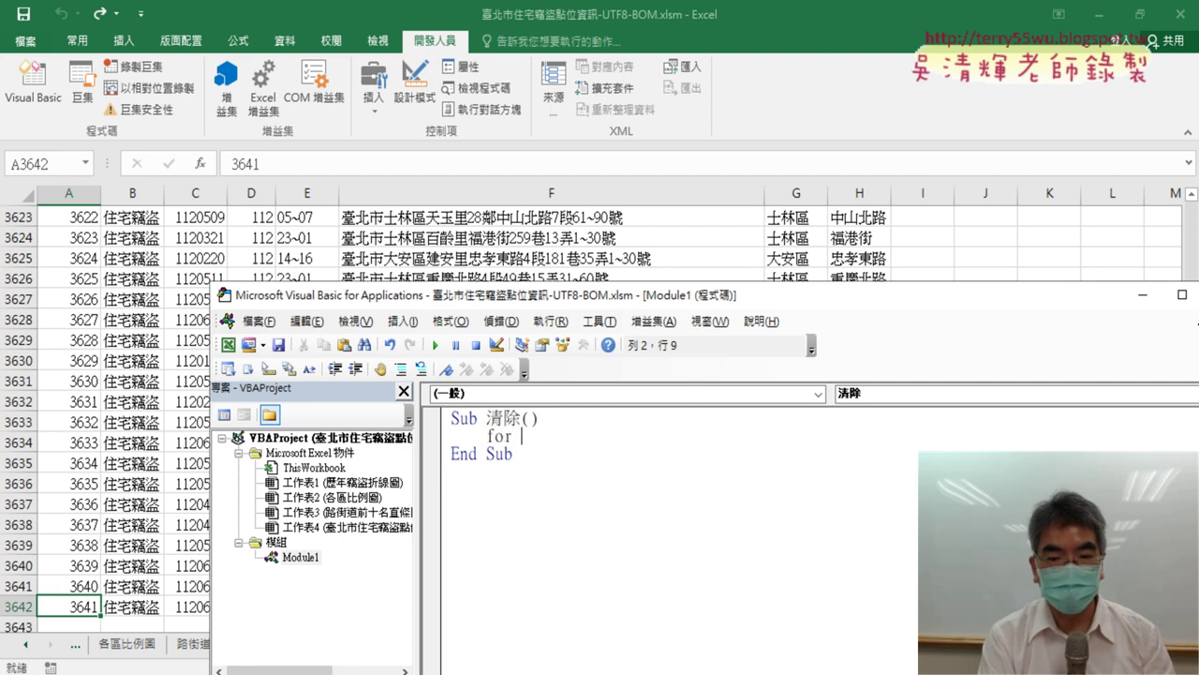
type("i=")
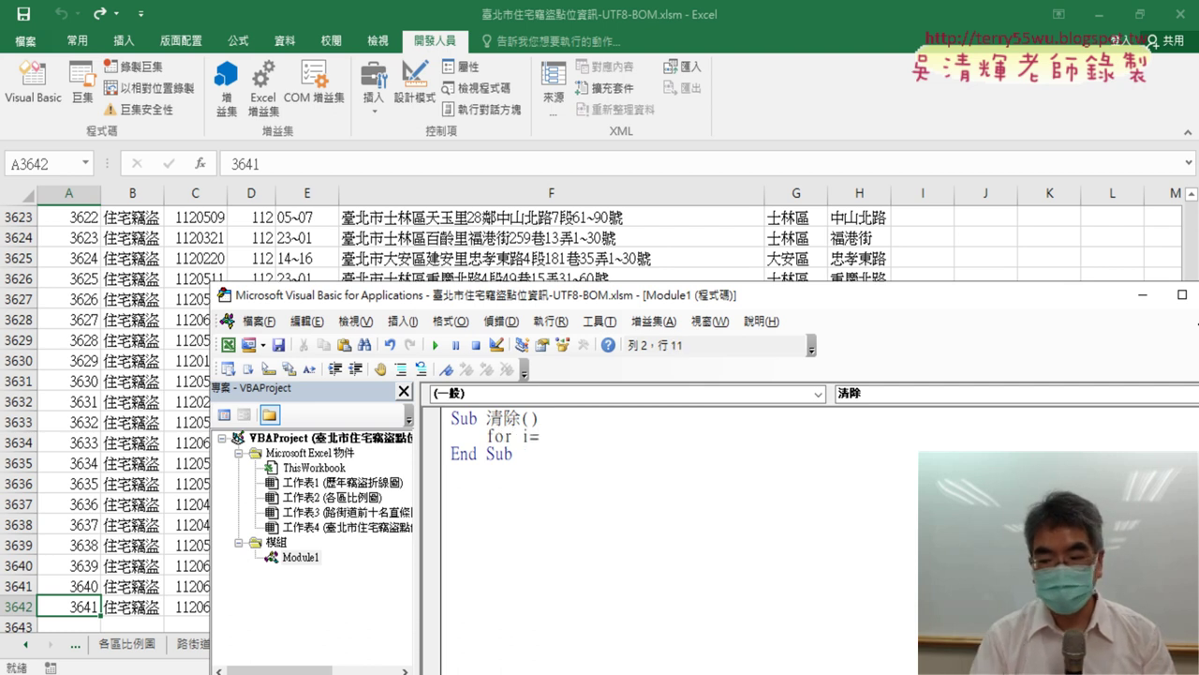
type("2 t")
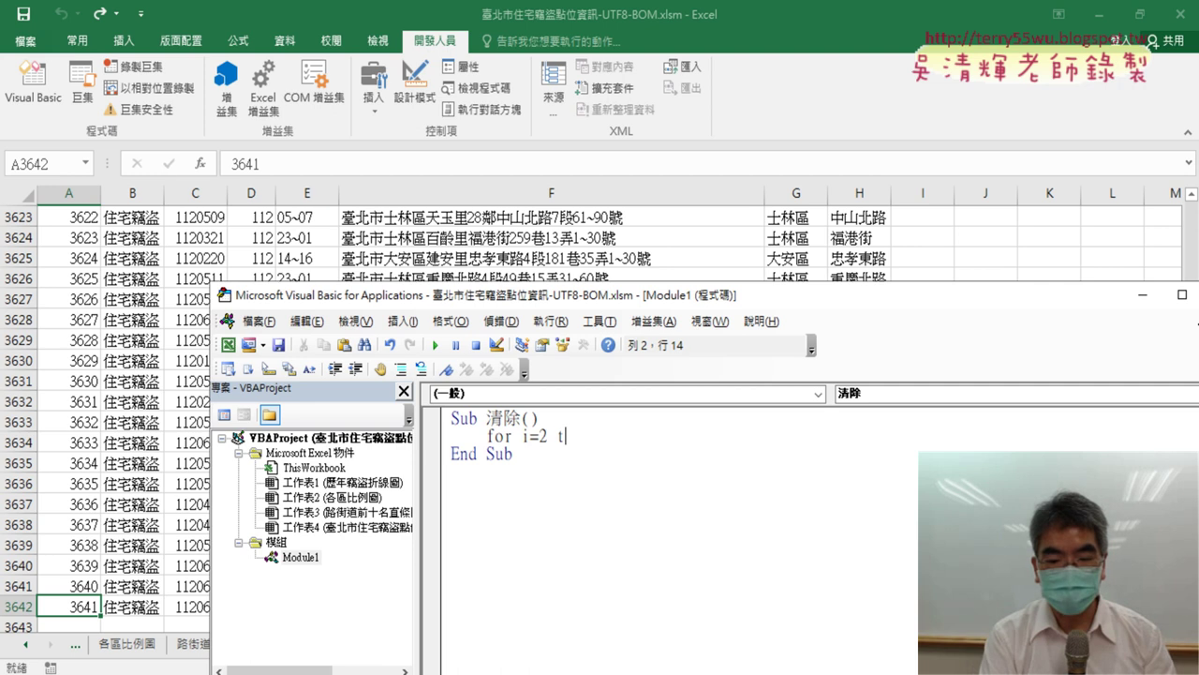
type("o 3642")
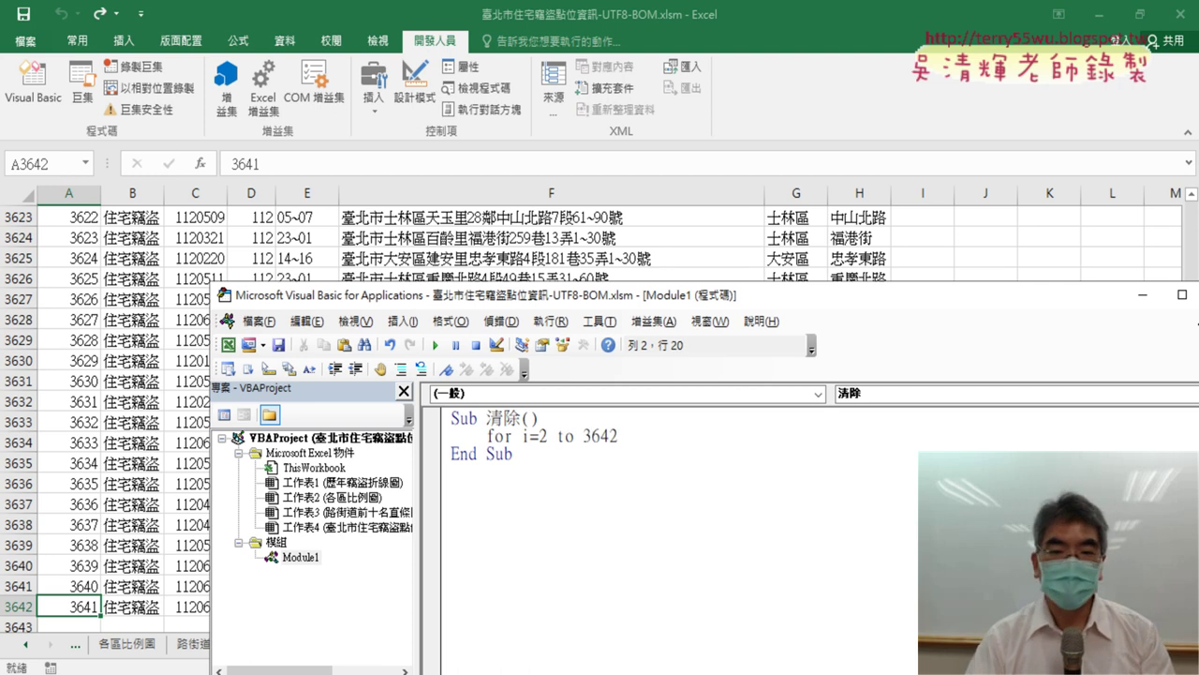
key("Return")
key("Return")
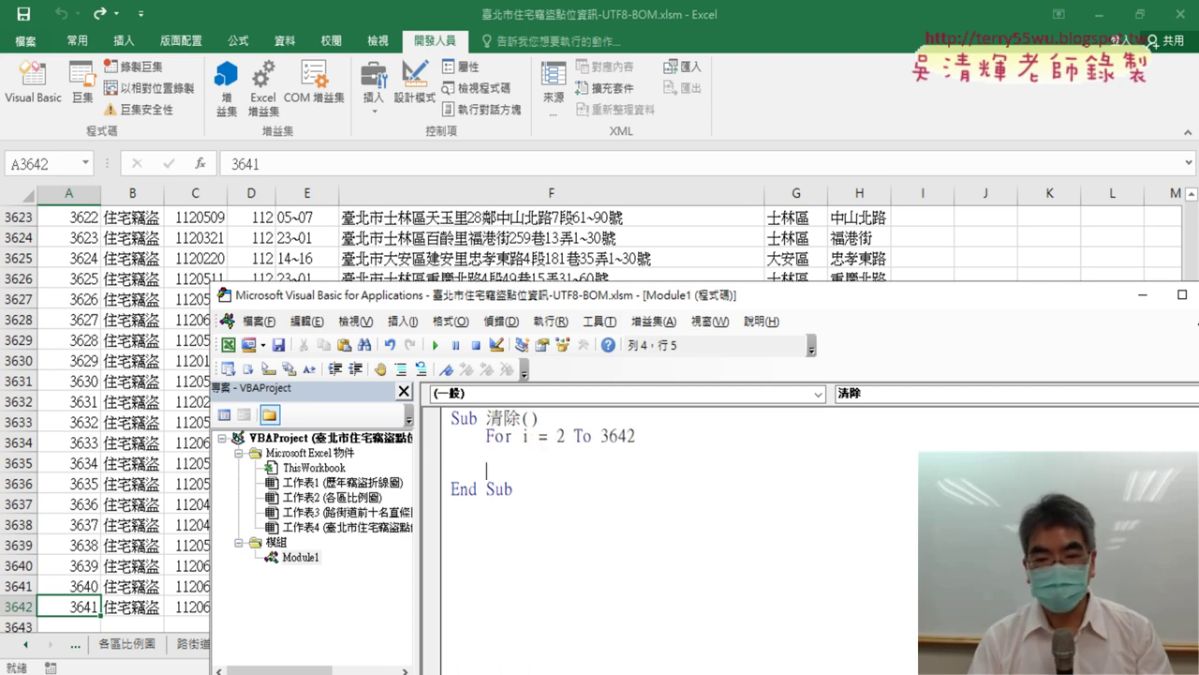
Step: Close the loop with Next and place the cursor on the empty loop body line
type("next")
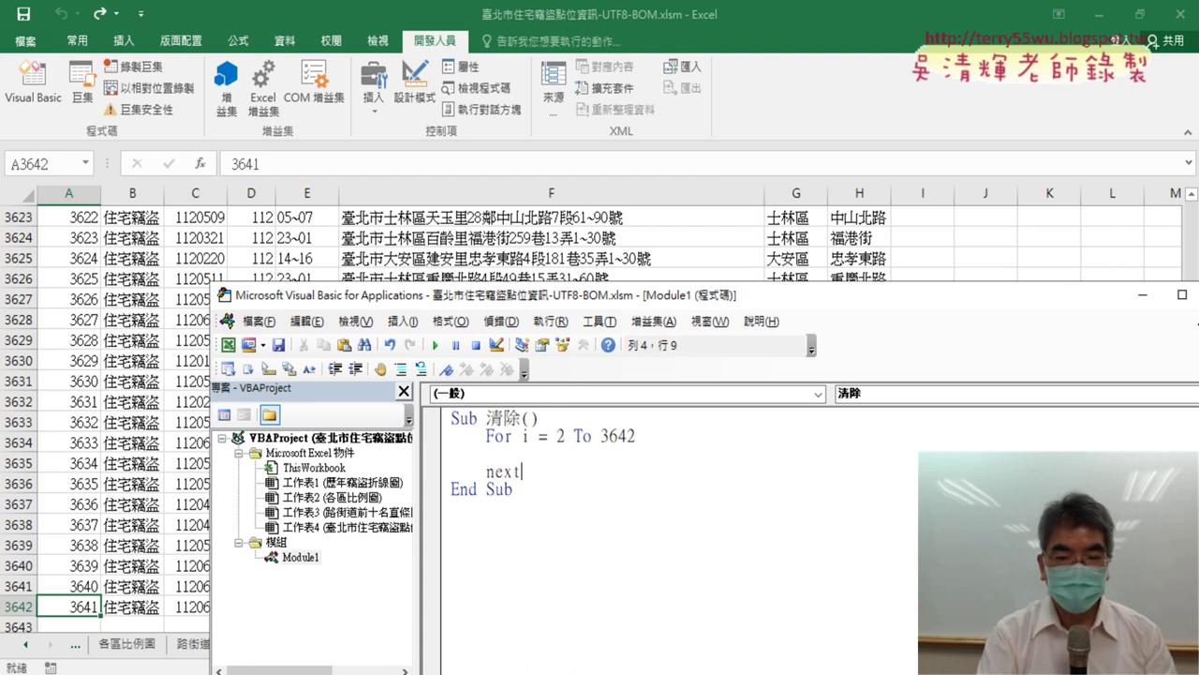
key("Up")
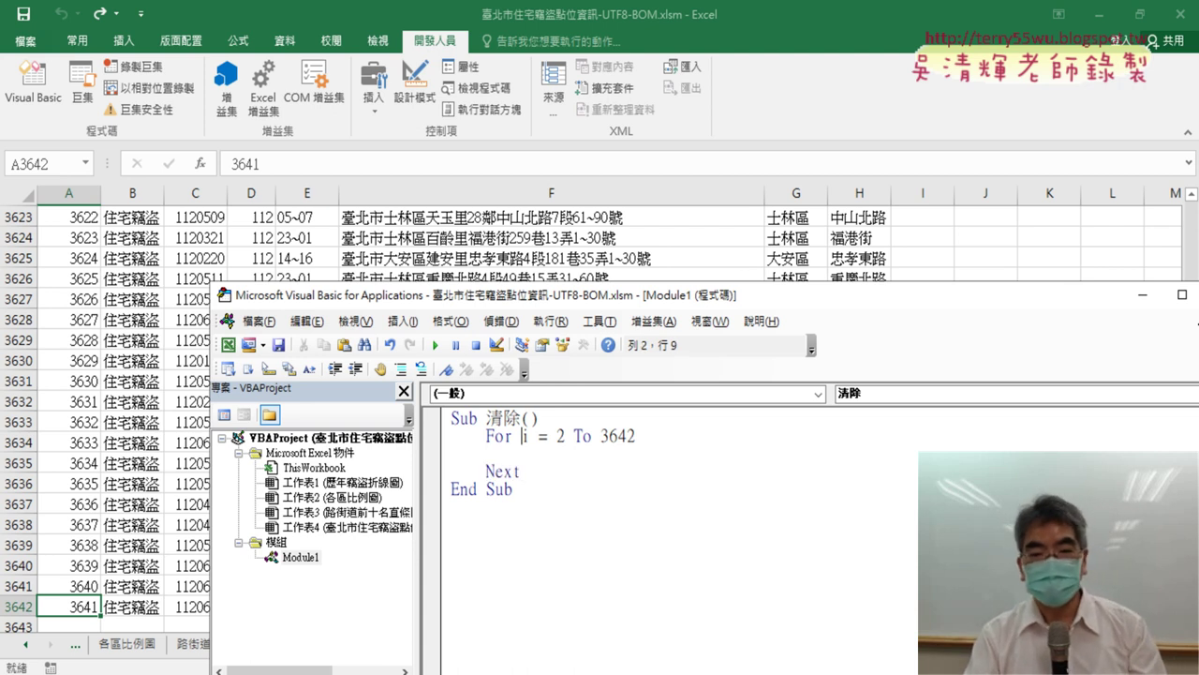
key("shift+End")
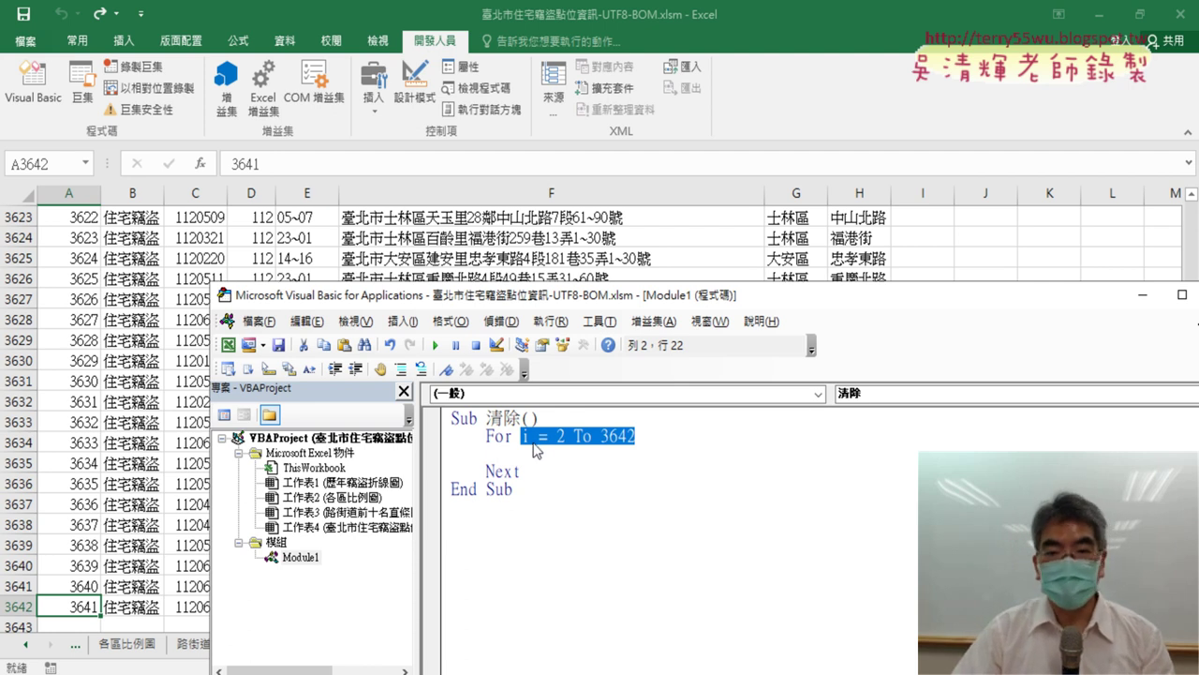
key("Left")
key("shift+Right")
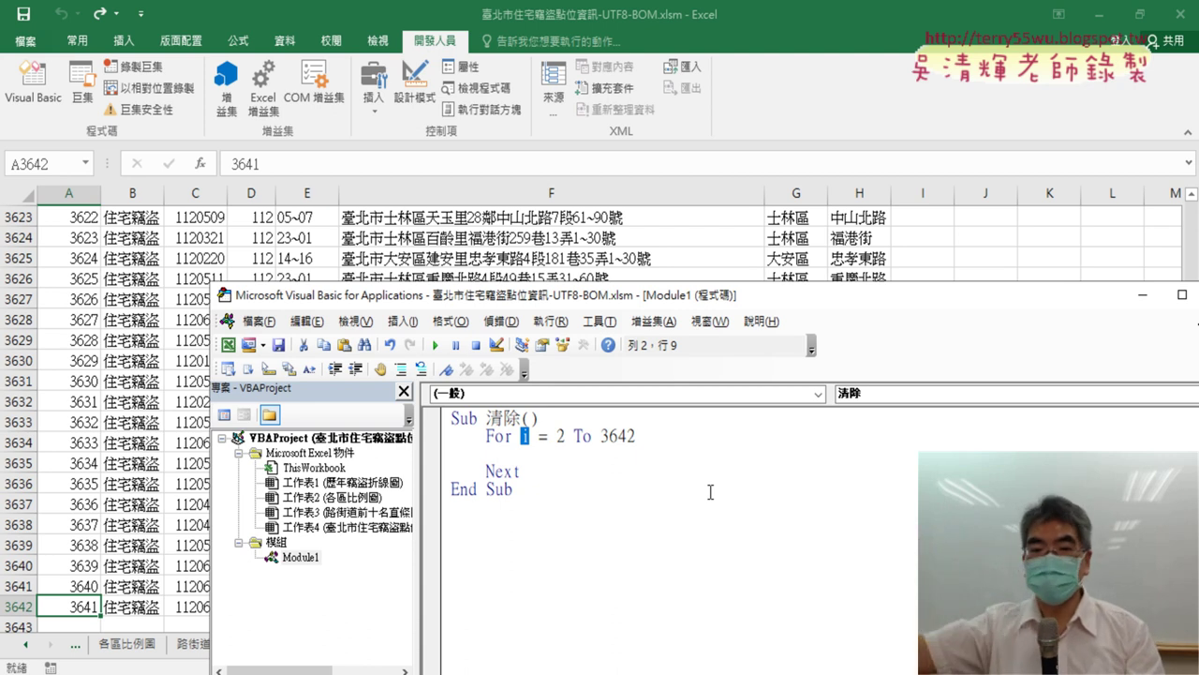
left_click(634, 456)
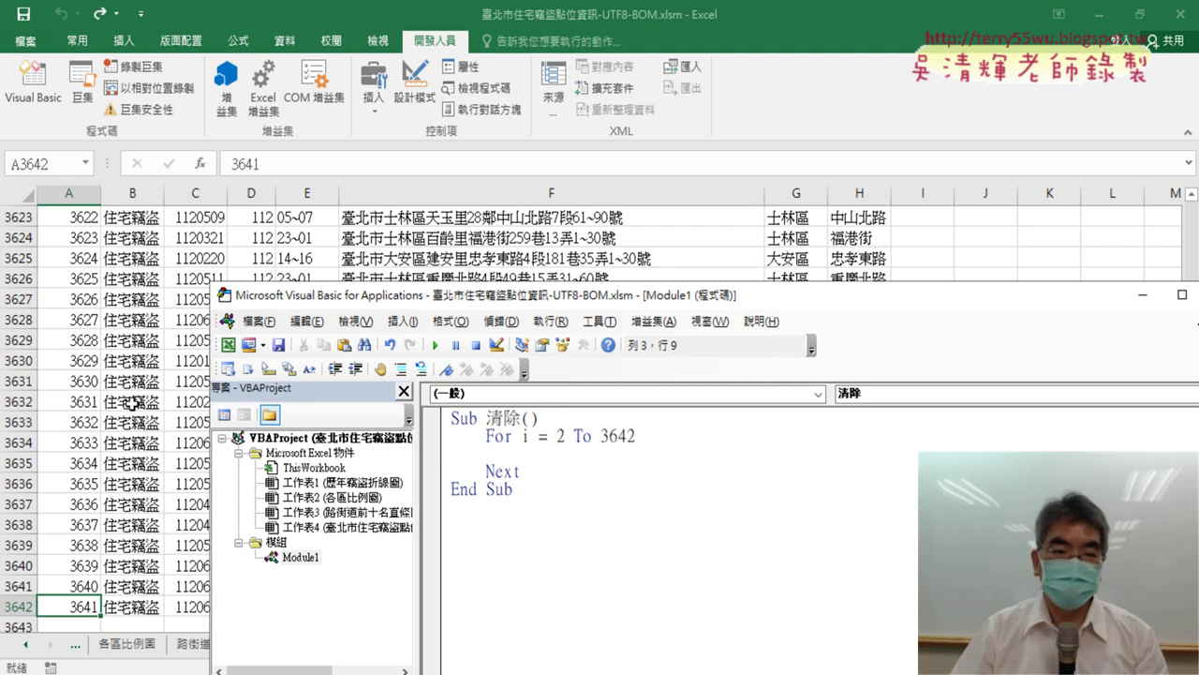
Step: Check the year formula in D2 on the worksheet, then go back to the code
left_click(70, 611)
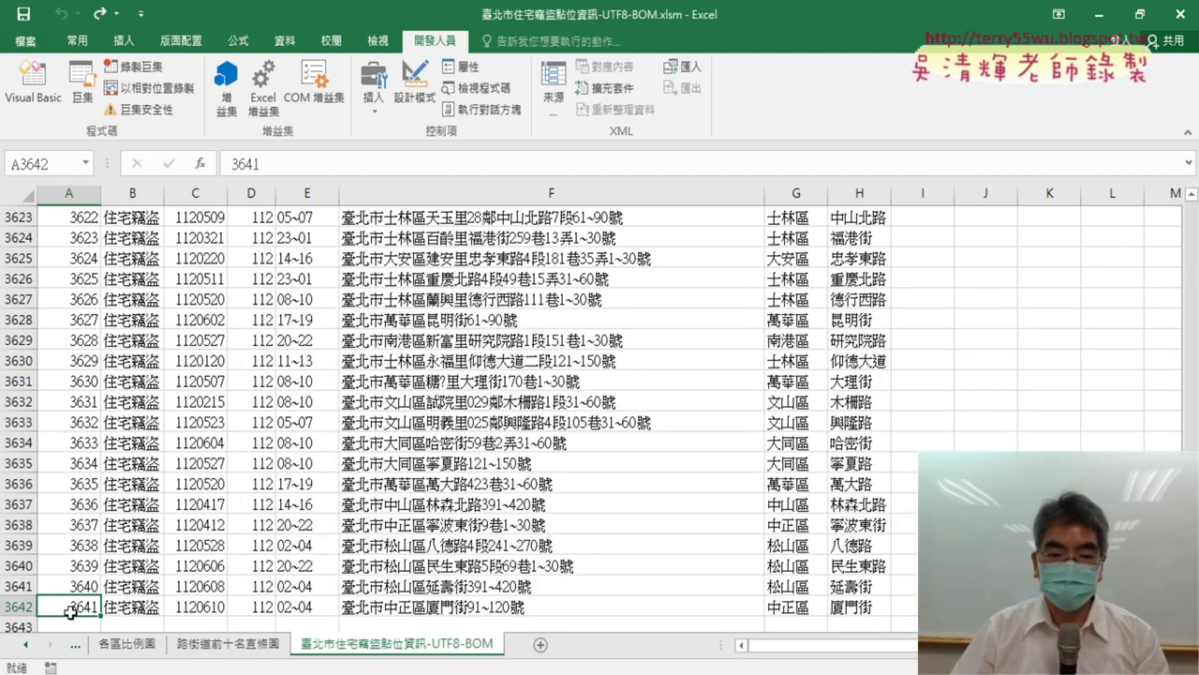
key("ctrl+Home")
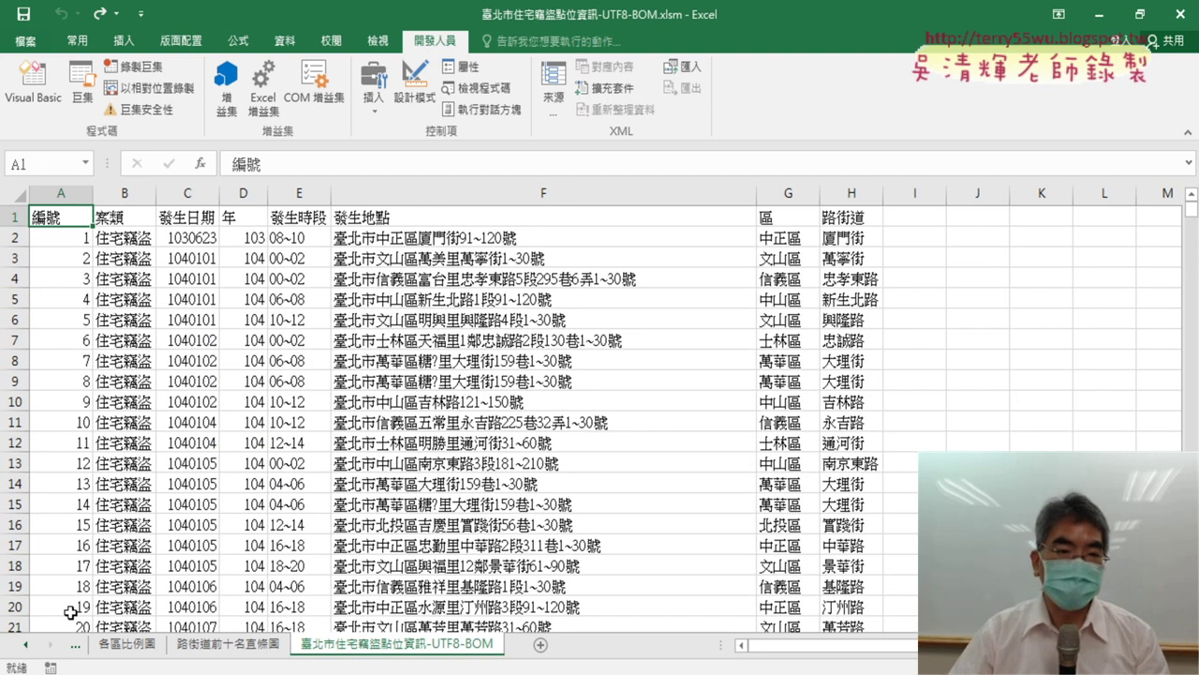
left_click(253, 237)
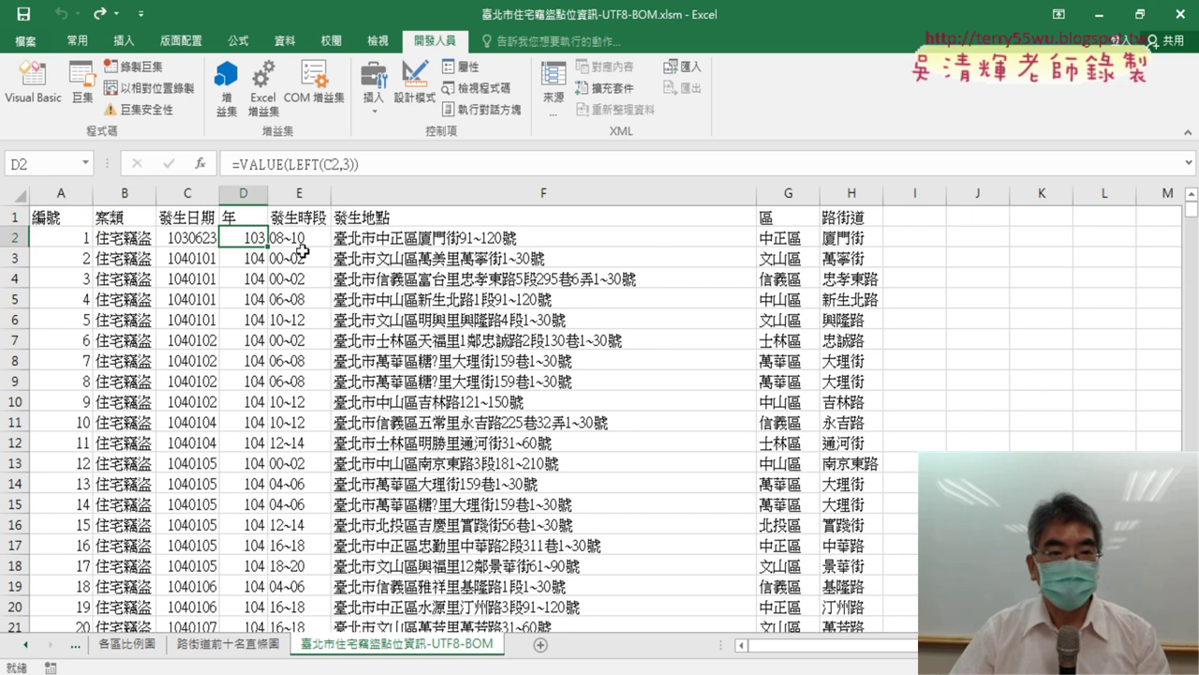
left_click(52, 92)
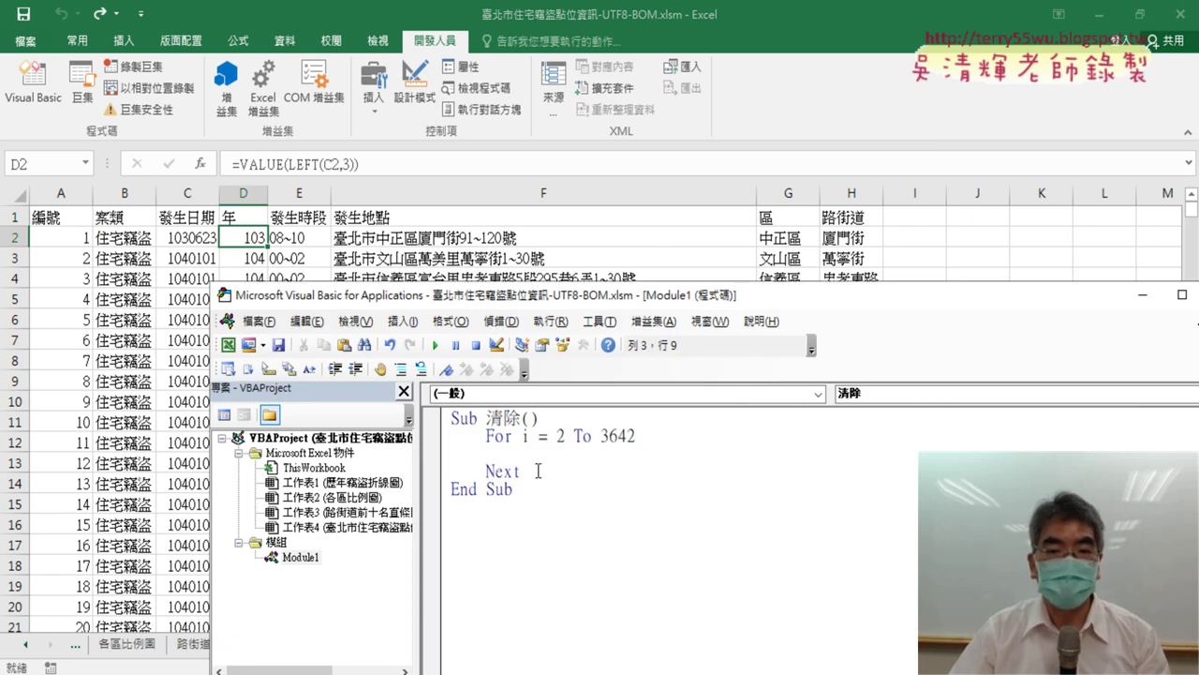
Step: Write Cells(i, "D") = "" as the loop body and start a new line after it
type("ce")
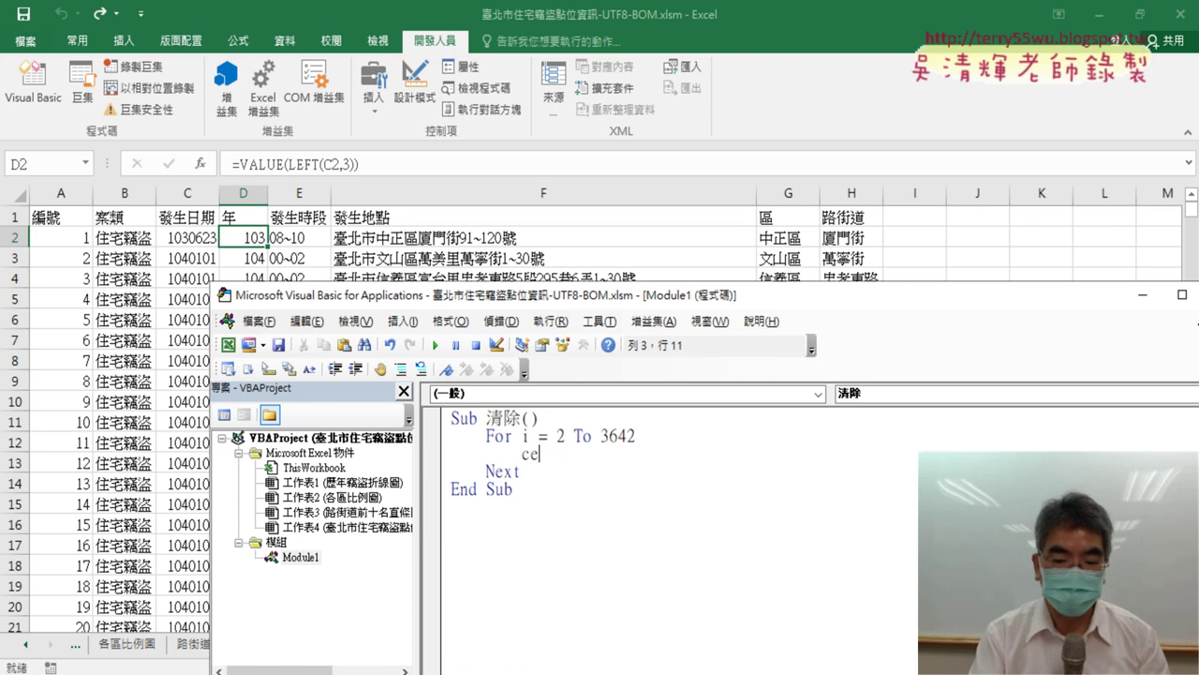
type("lls")
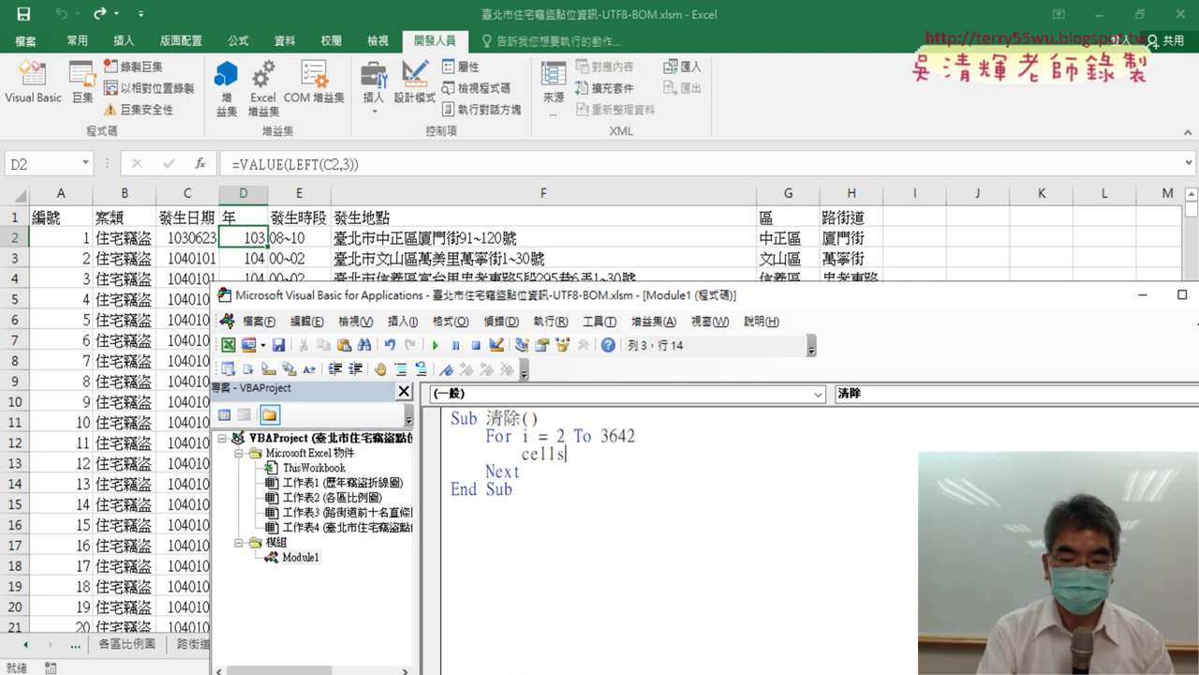
type("(")
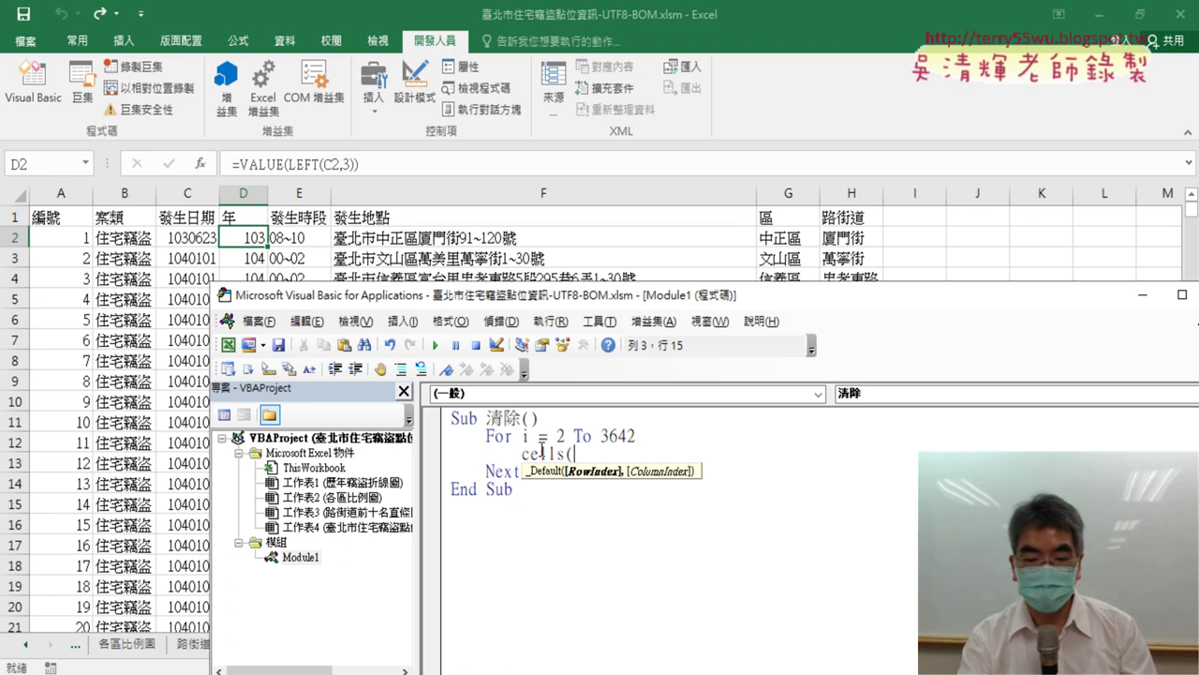
type("i,")
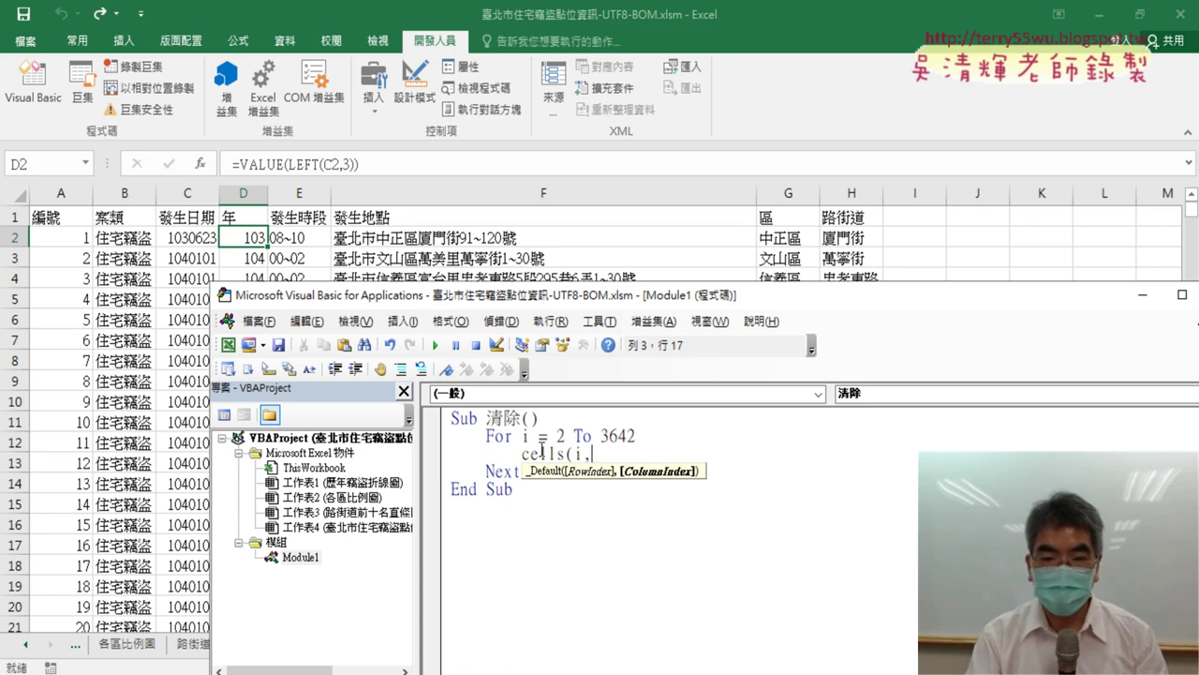
type("\"D")
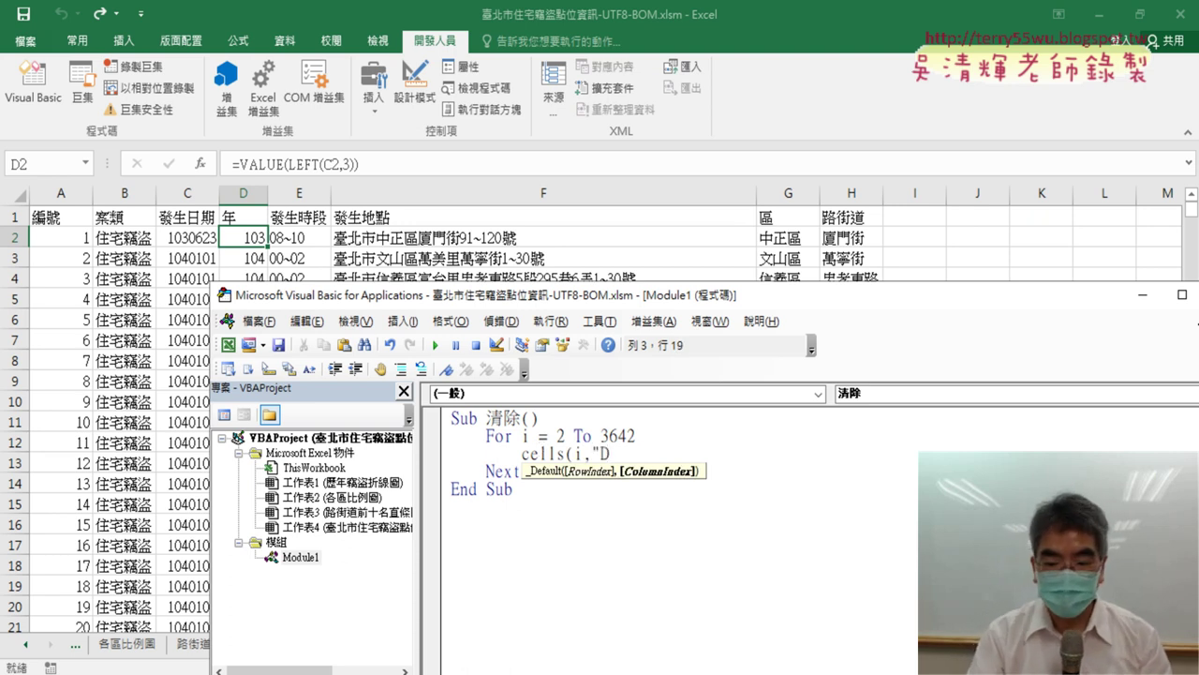
type("\")=")
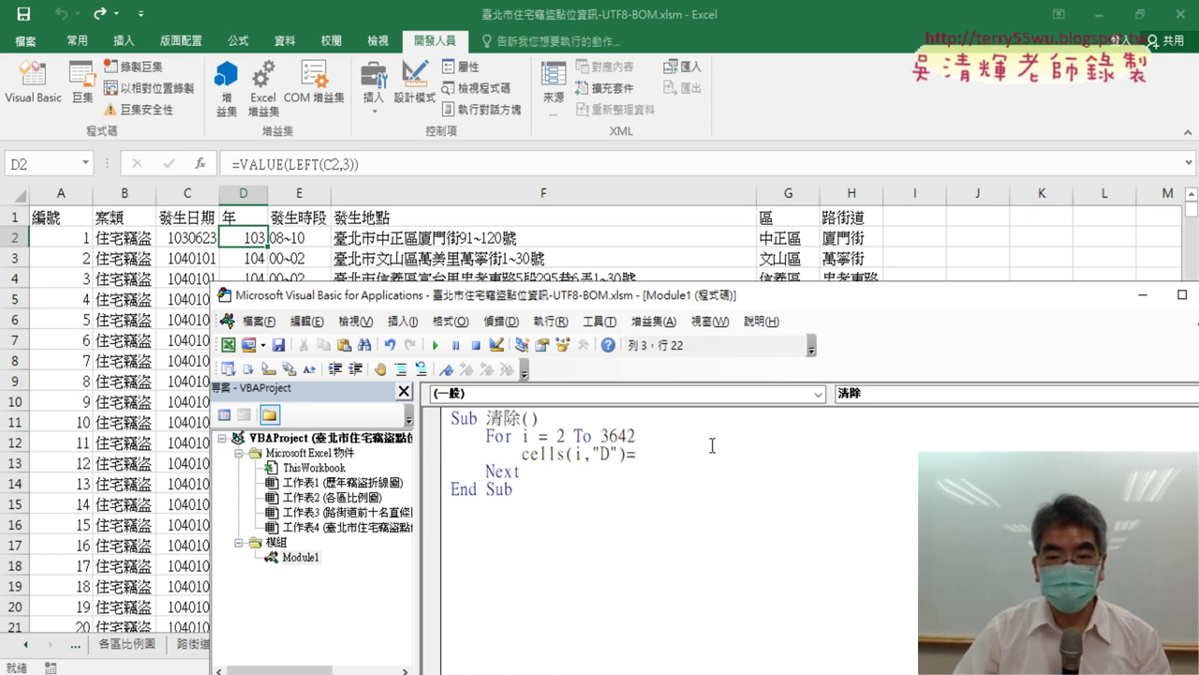
type("\"\"")
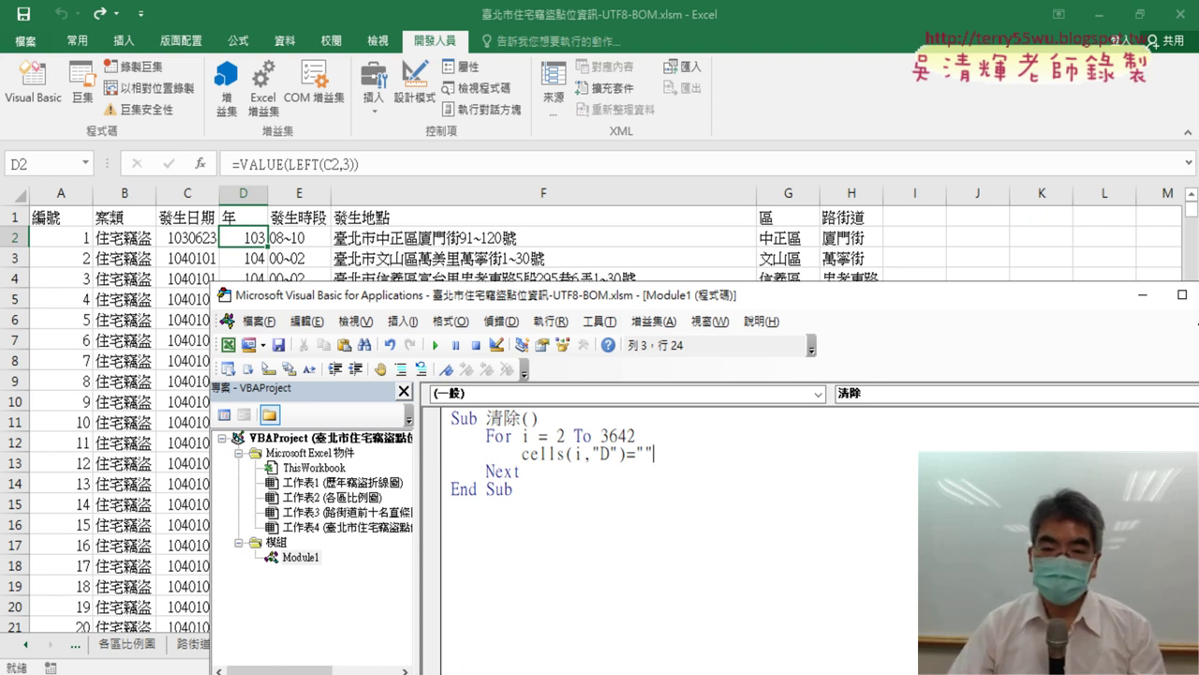
left_click(762, 557)
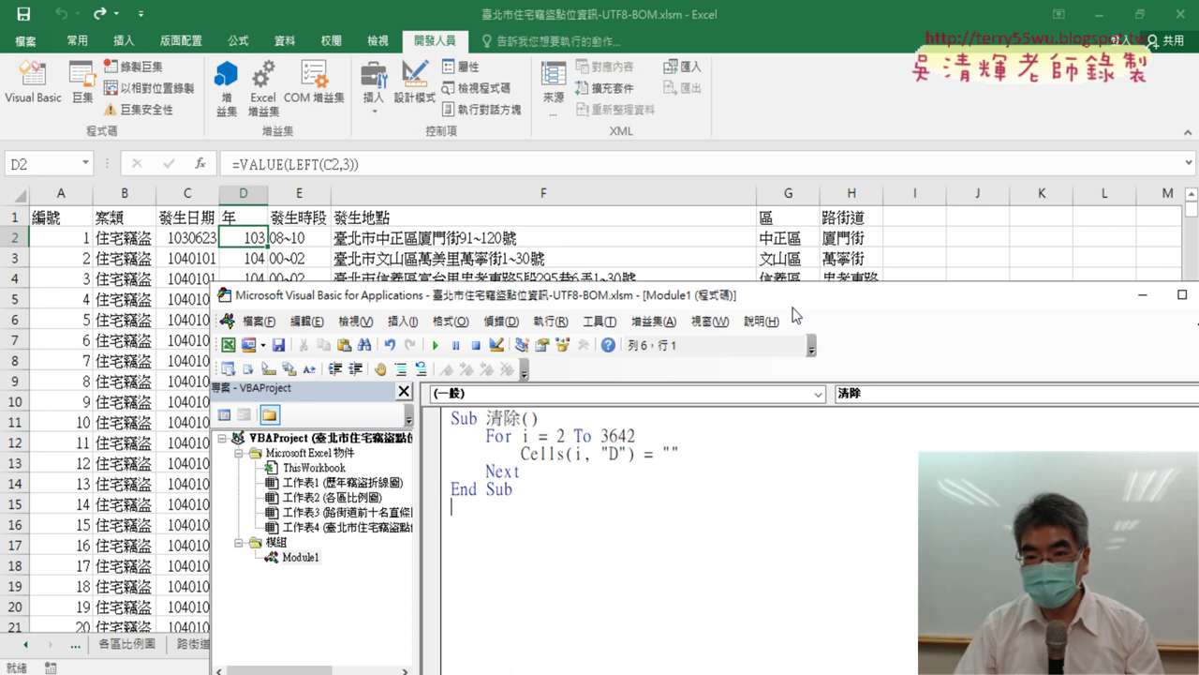
left_click(712, 446)
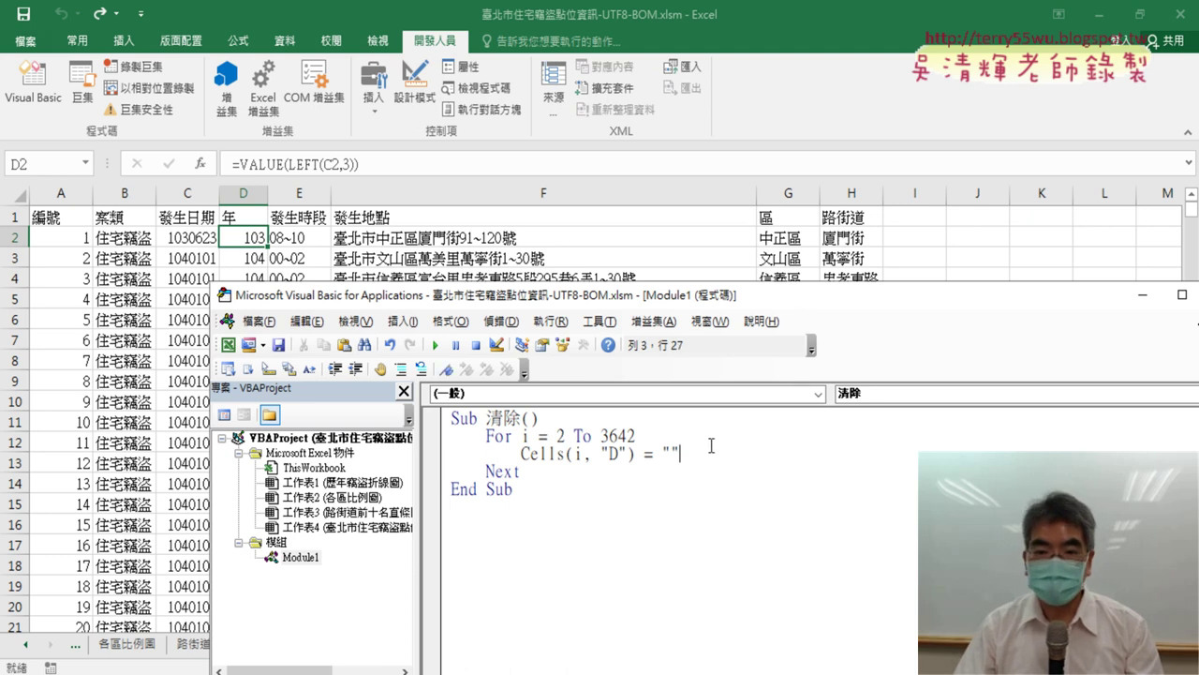
key("Return")
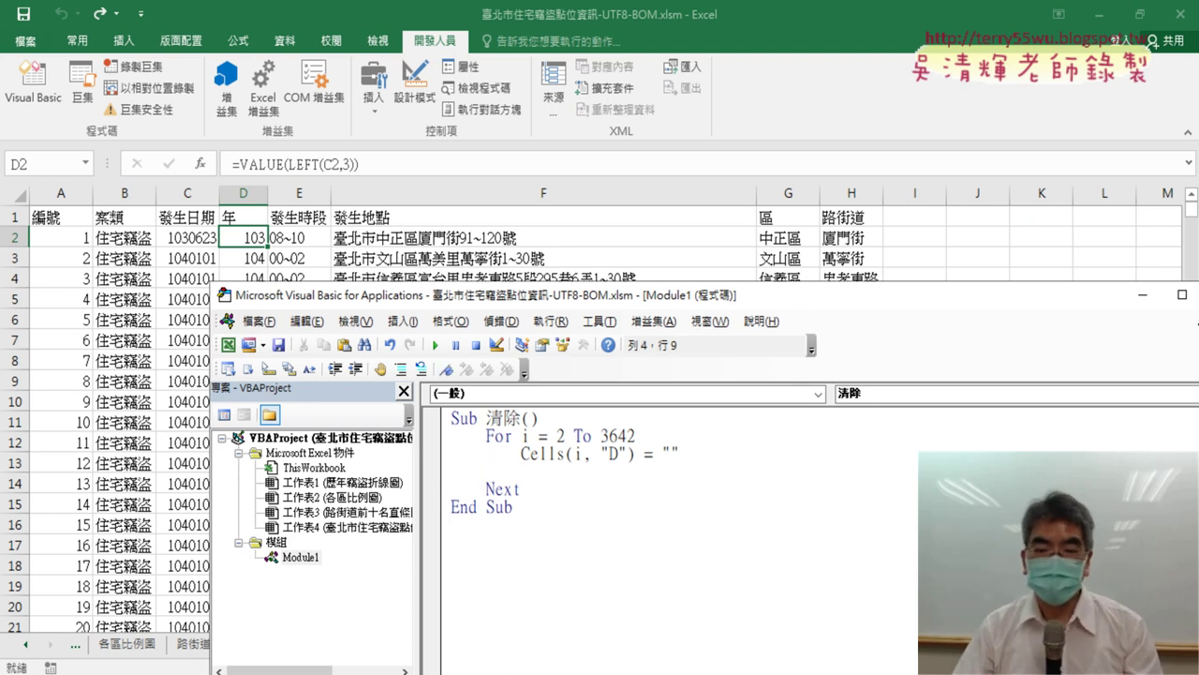
Step: Copy the column D line and change it to Cells(i, "G") = ""
mouse_move(522, 454)
left_mouse_down()
mouse_move(692, 456)
mouse_move(614, 476)
left_mouse_up()
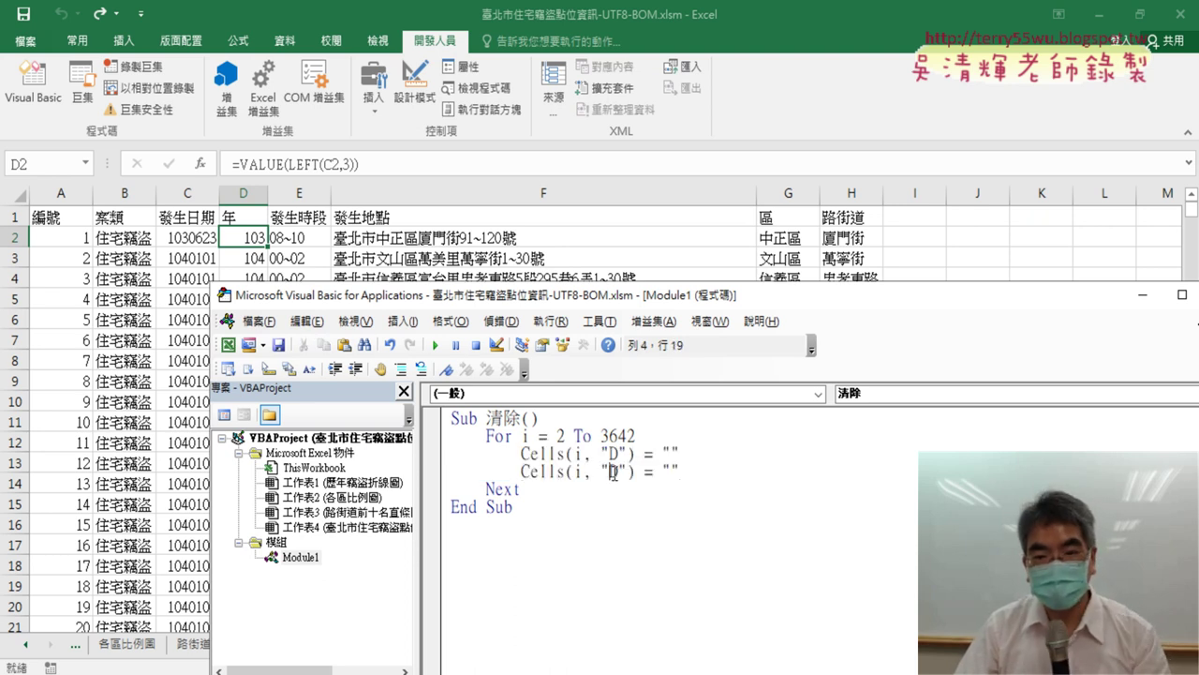
double_click(613, 472)
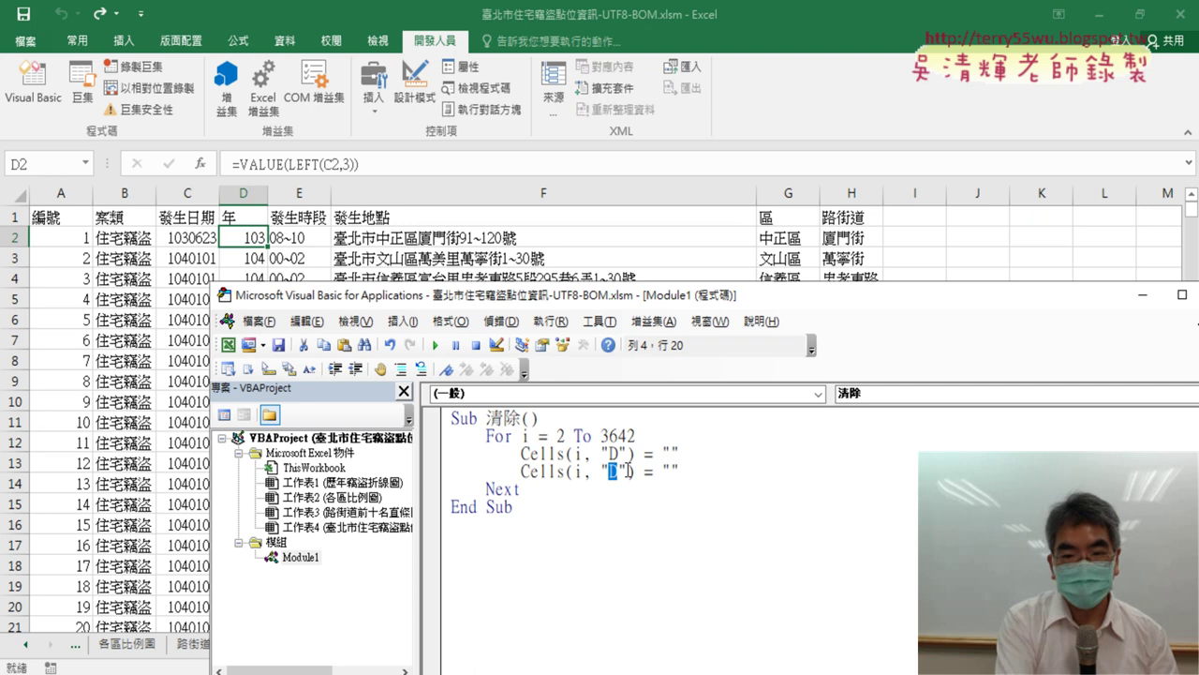
type("G")
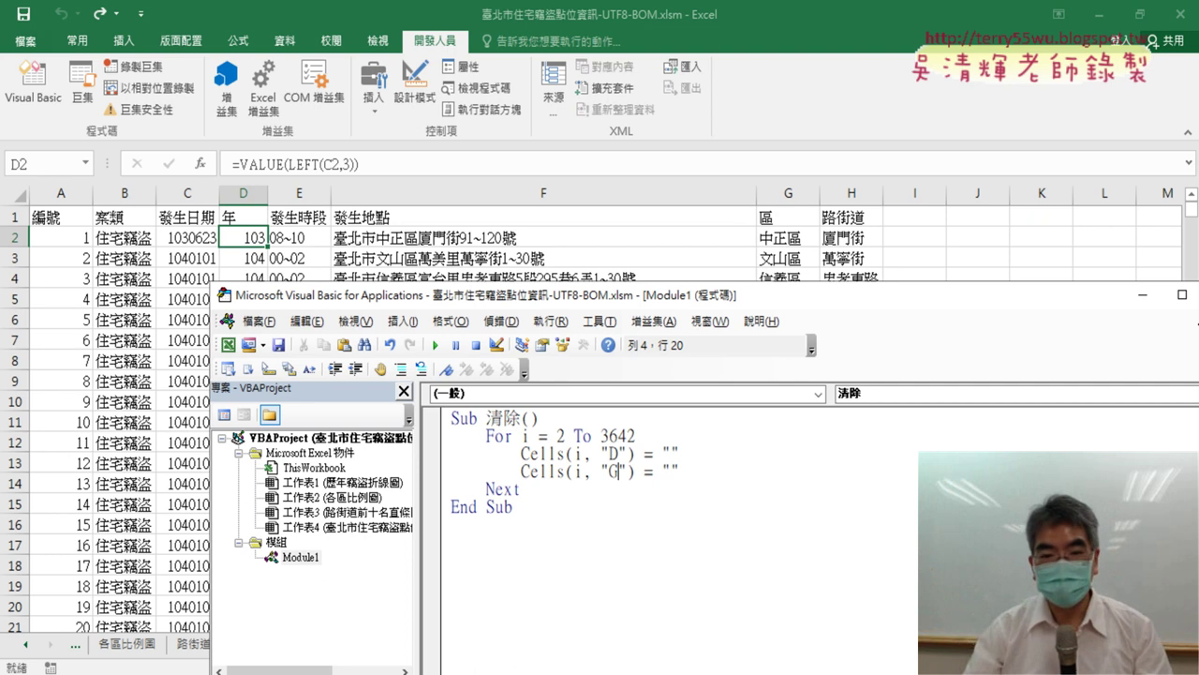
left_click(710, 474)
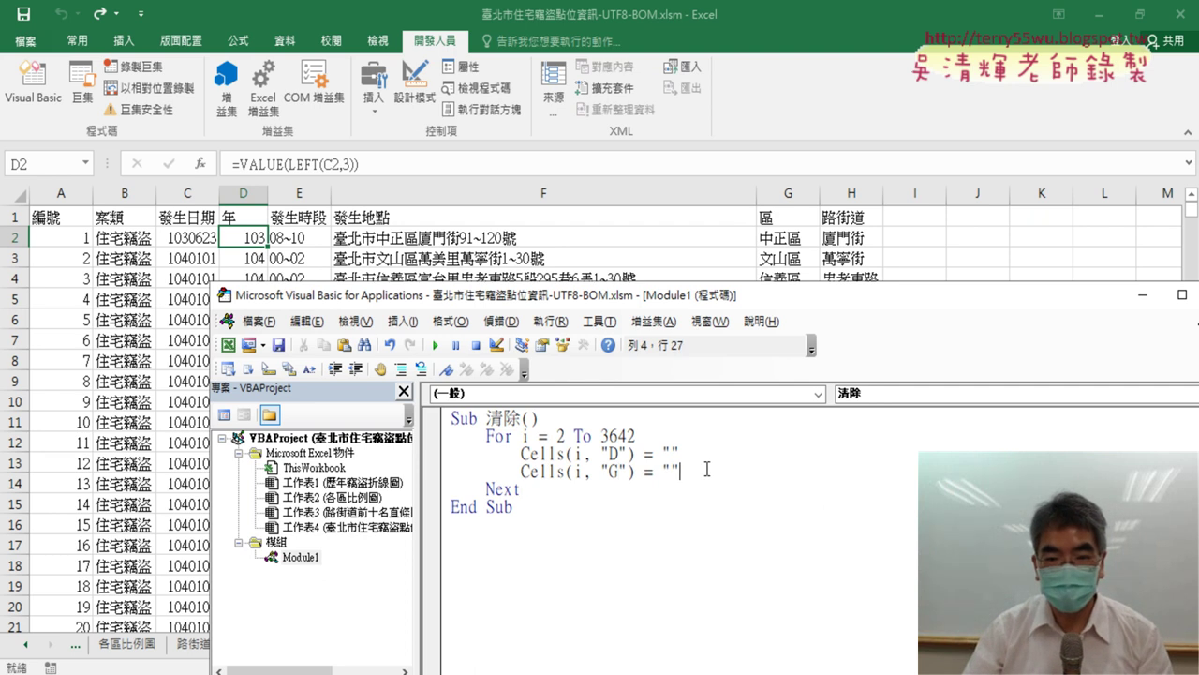
key("Return")
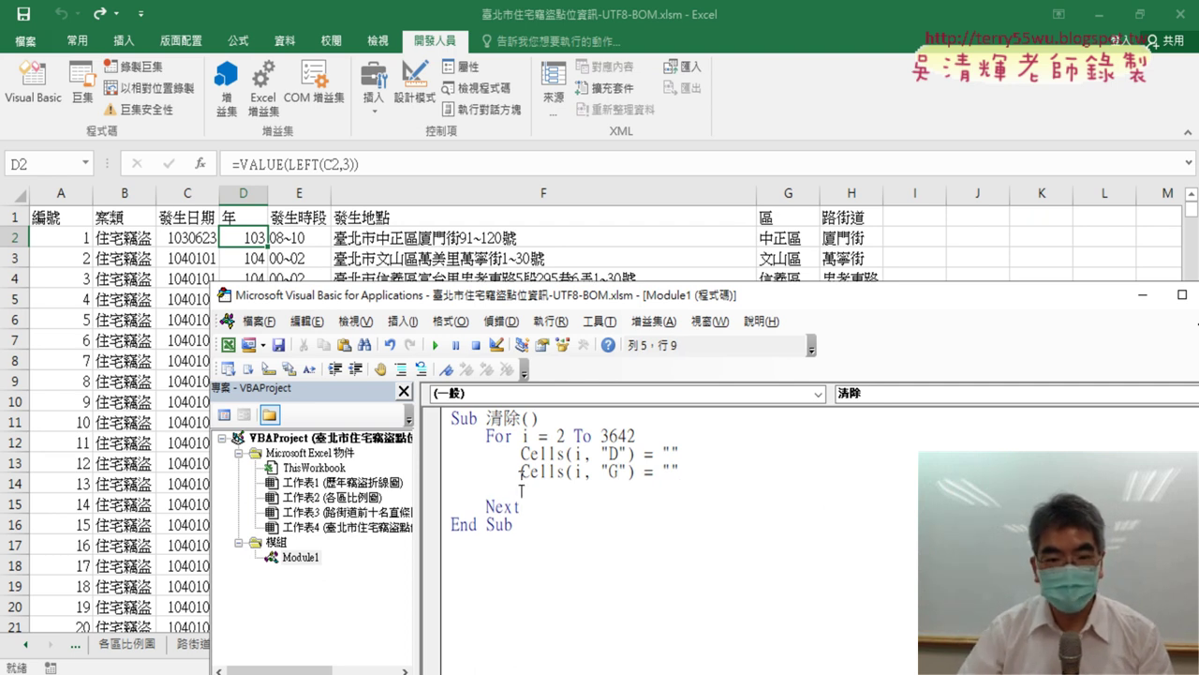
Step: Copy the G line and change it to Cells(i, "H") = ""
left_click_drag(521, 471, 681, 471)
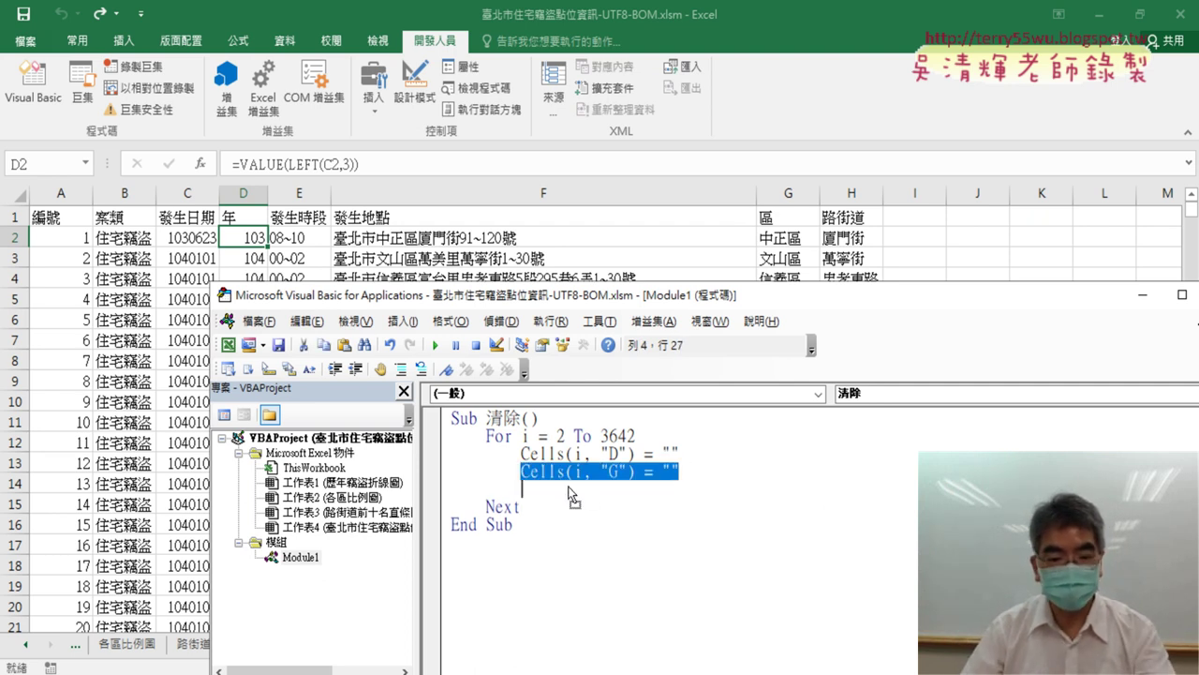
left_click_drag(574, 497, 574, 497)
double_click(614, 489)
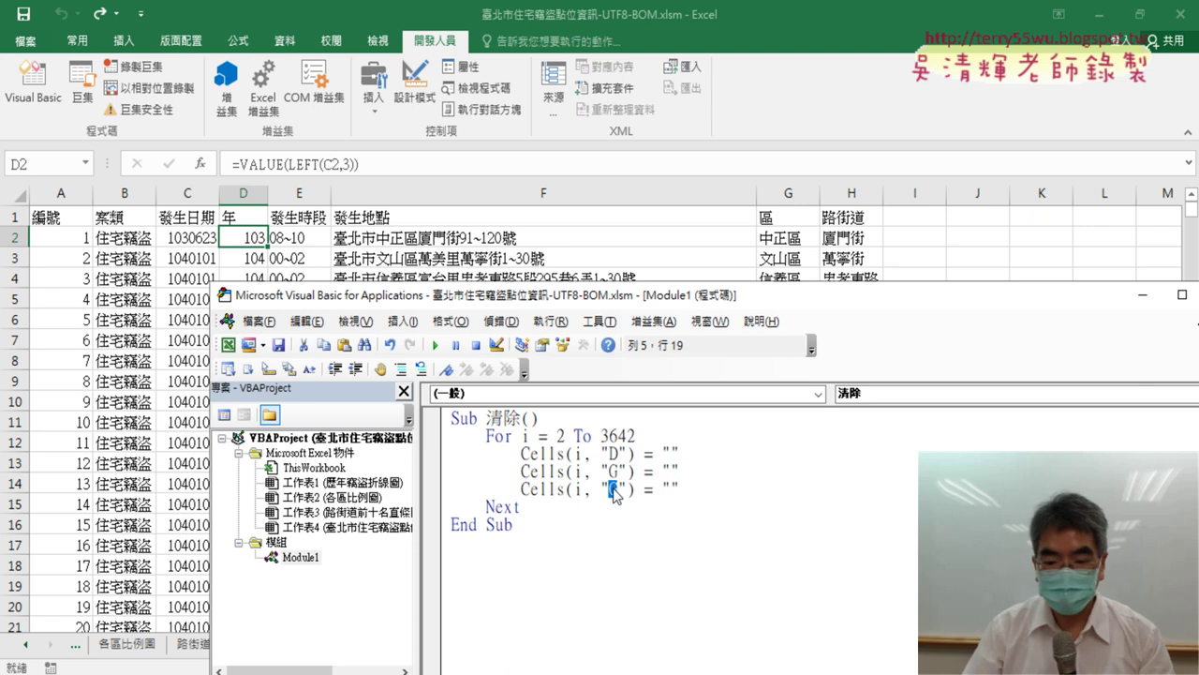
type("H")
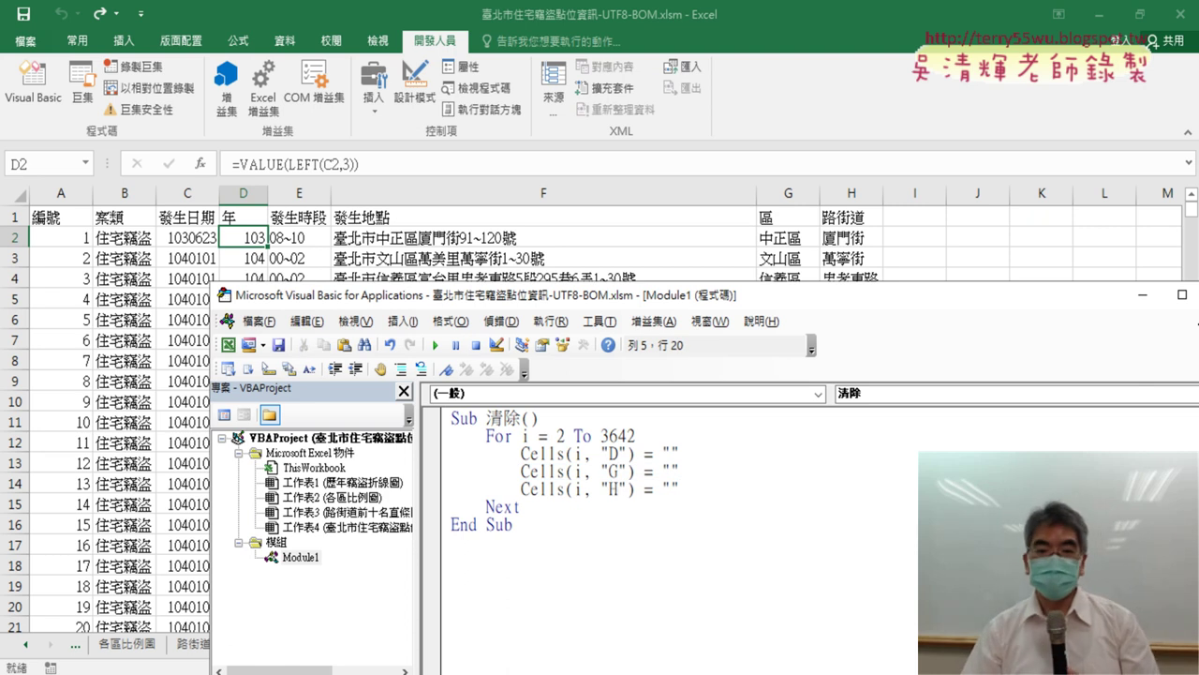
left_click(718, 544)
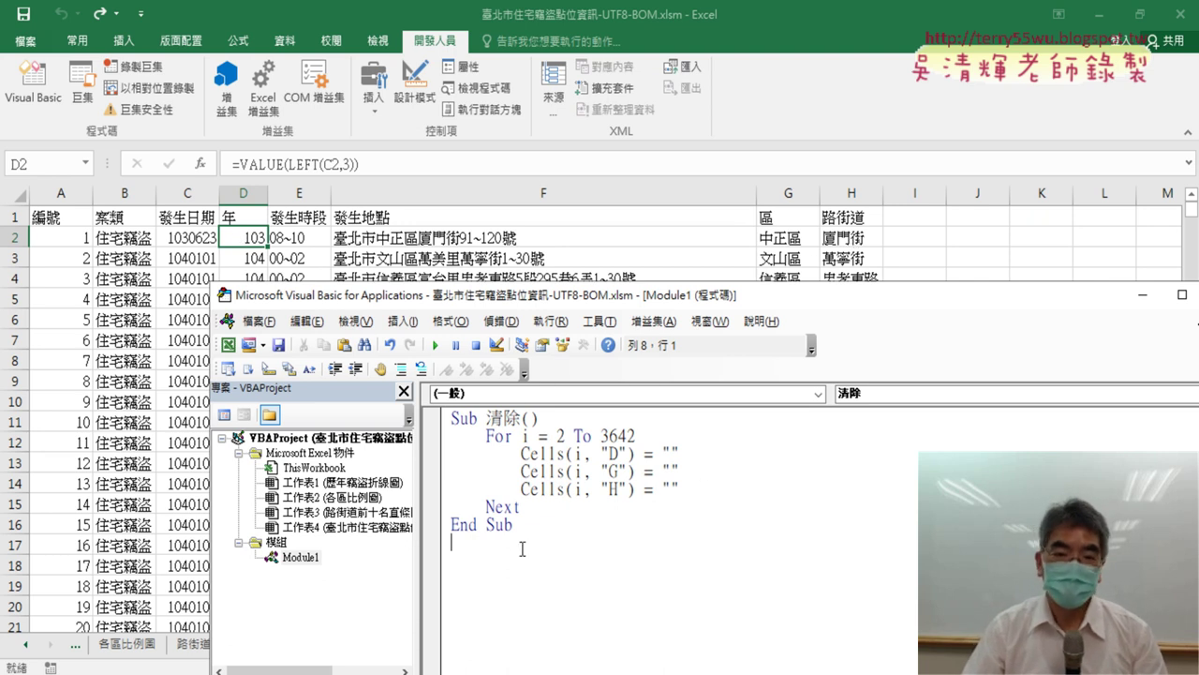
Step: Copy the whole 清除 procedure and paste a duplicate below End Sub
left_click_drag(528, 542, 461, 424)
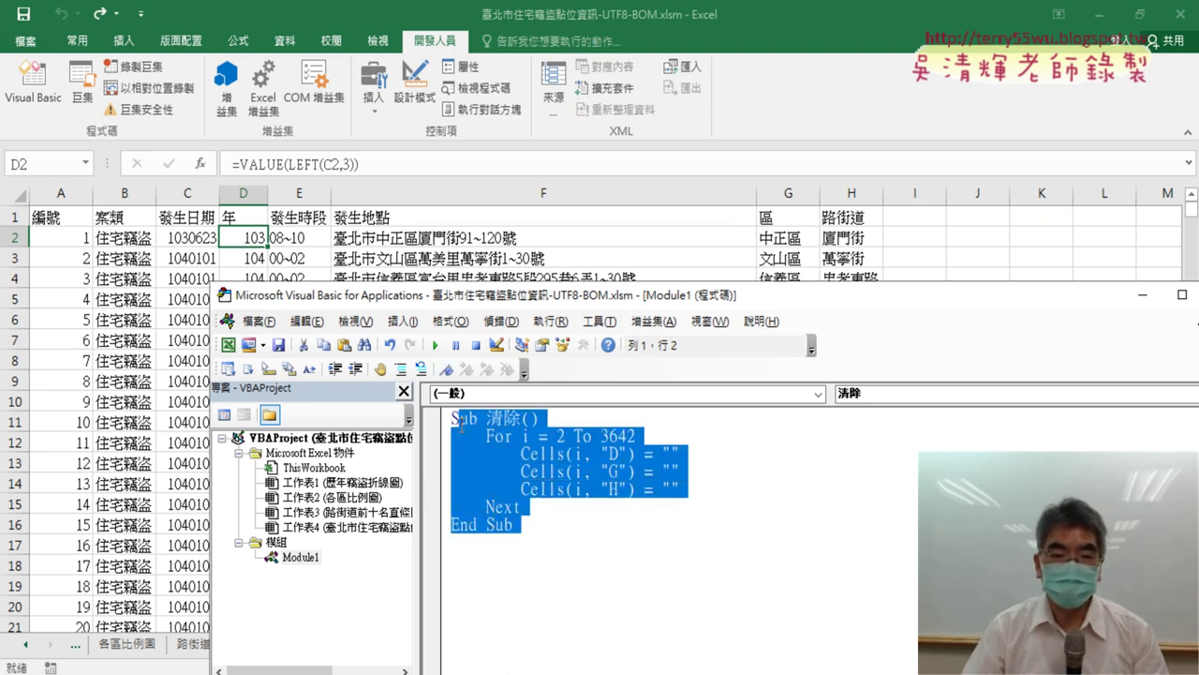
right_click(551, 469)
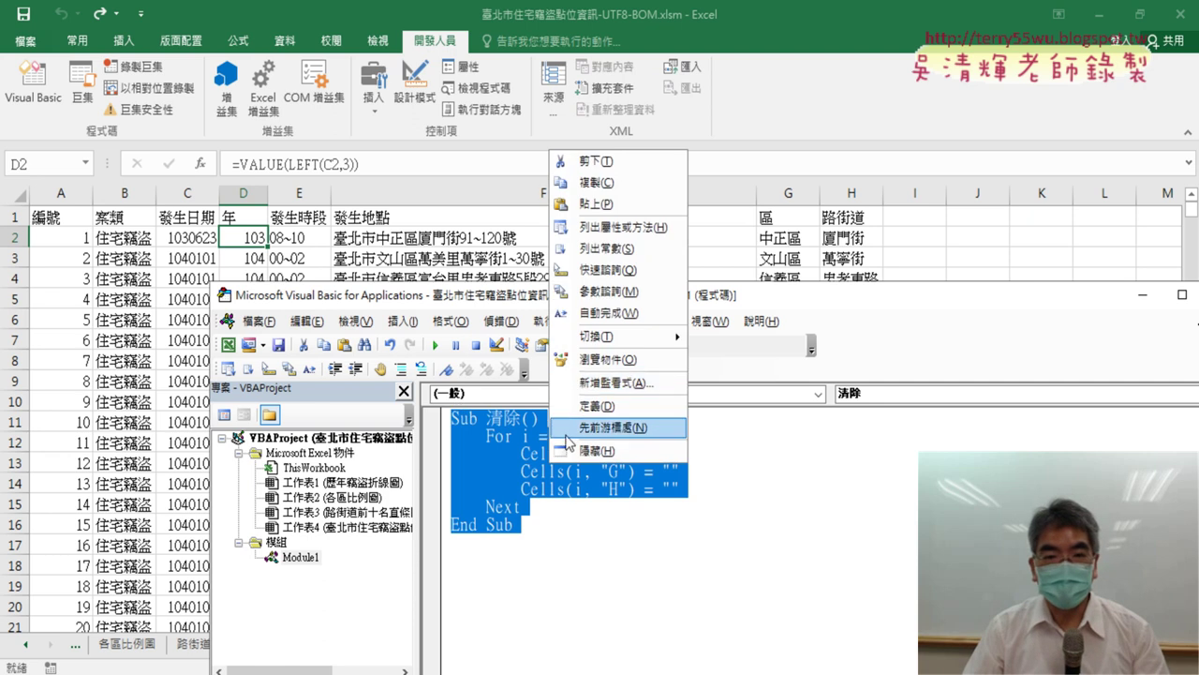
left_click(637, 185)
left_click(601, 553)
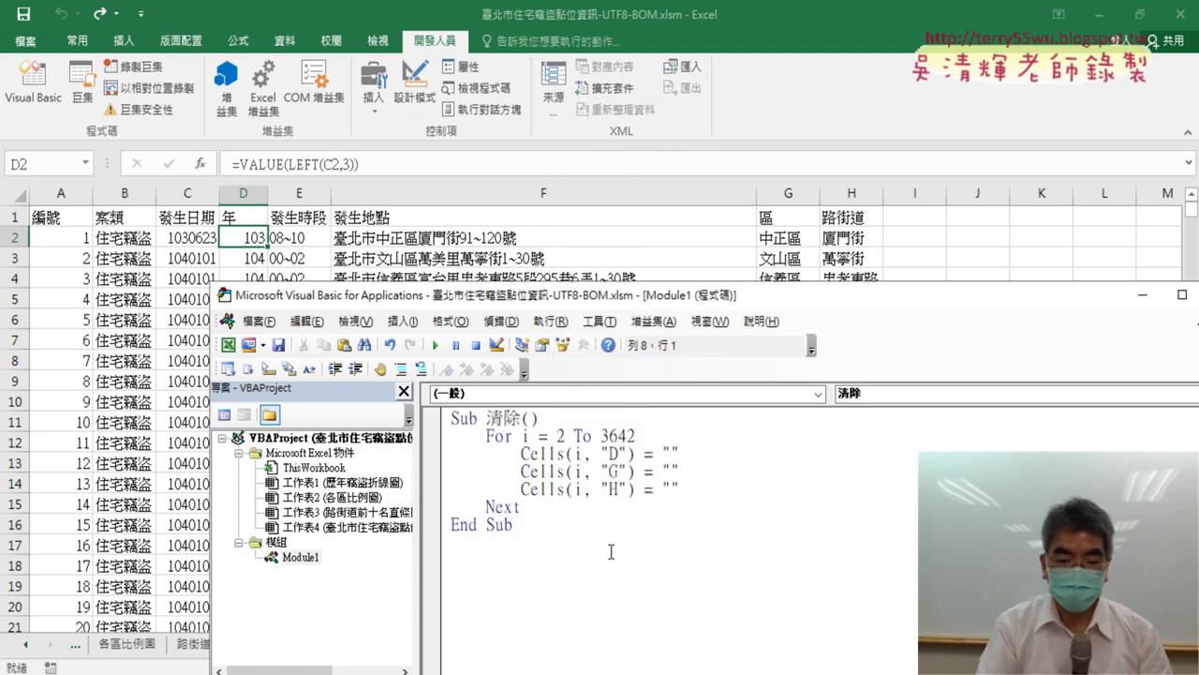
type("Sub 清除()     For i = 2 To 3642         Cells(i, \"D\") = \"\"         Cells(i, \"G\") = \"\"         Cells(i, \"H\") = \"\"     Next End Sub")
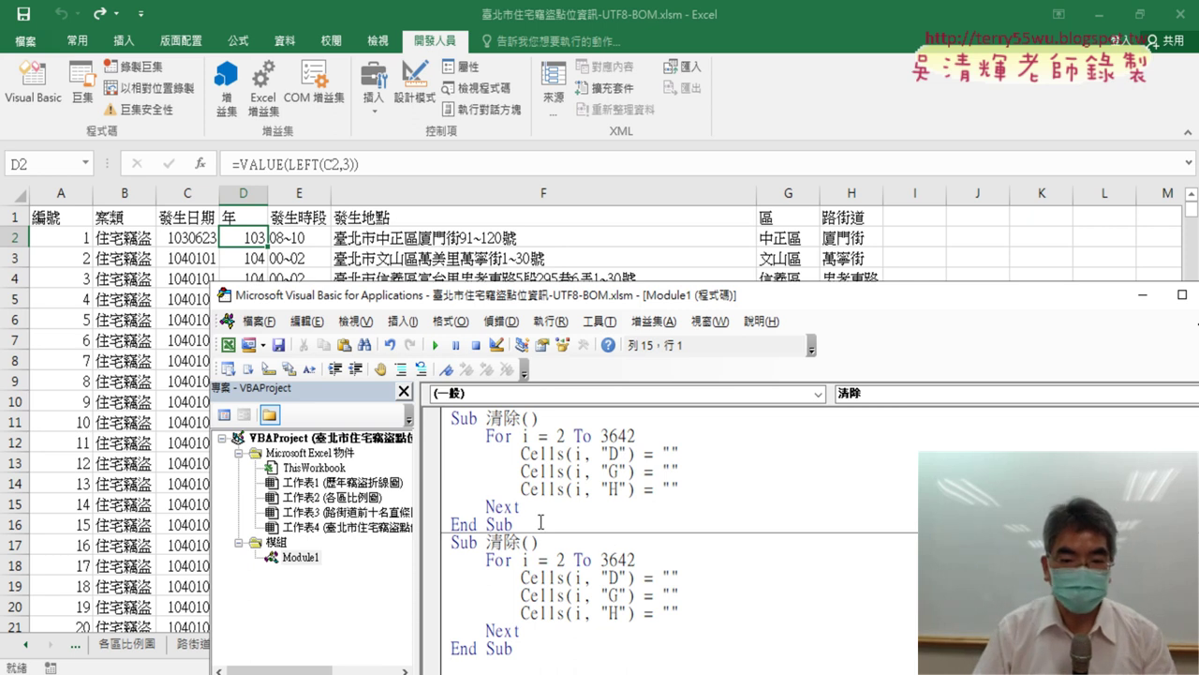
mouse_move(504, 542)
left_mouse_down()
mouse_move(521, 541)
mouse_move(486, 543)
left_mouse_up()
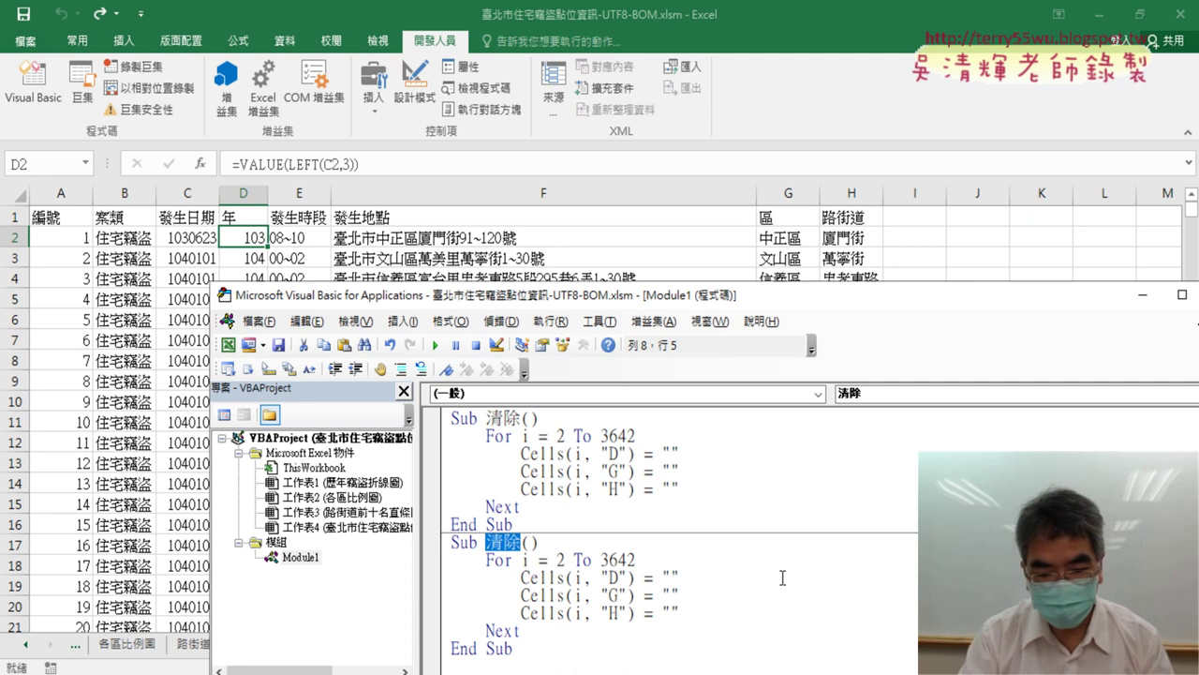
Step: Change the second procedure's name from 清除 to 輸入
type("/書")
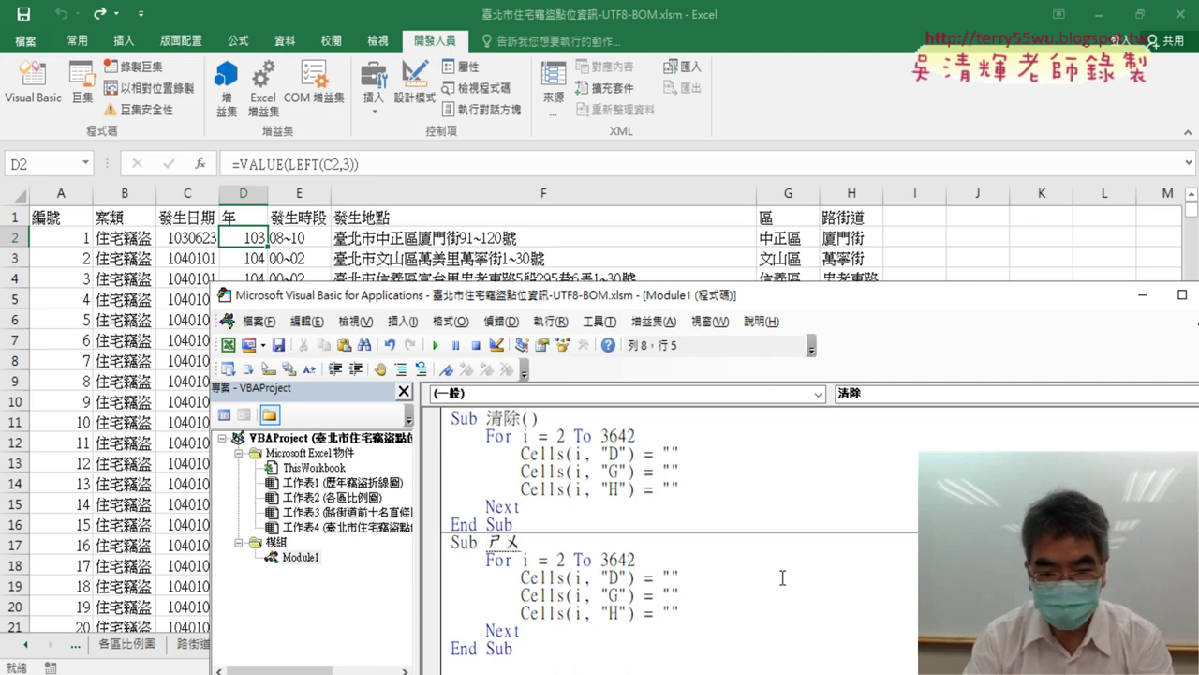
type("ㄖㄨ4")
key("Return")
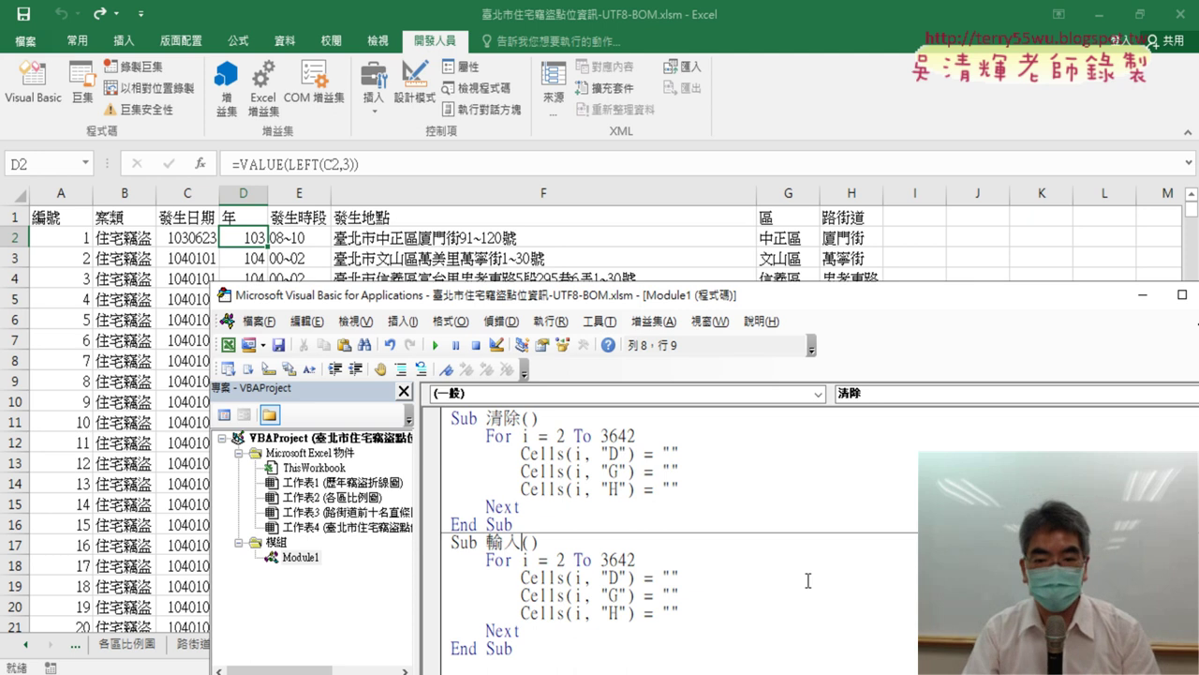
left_click(734, 579)
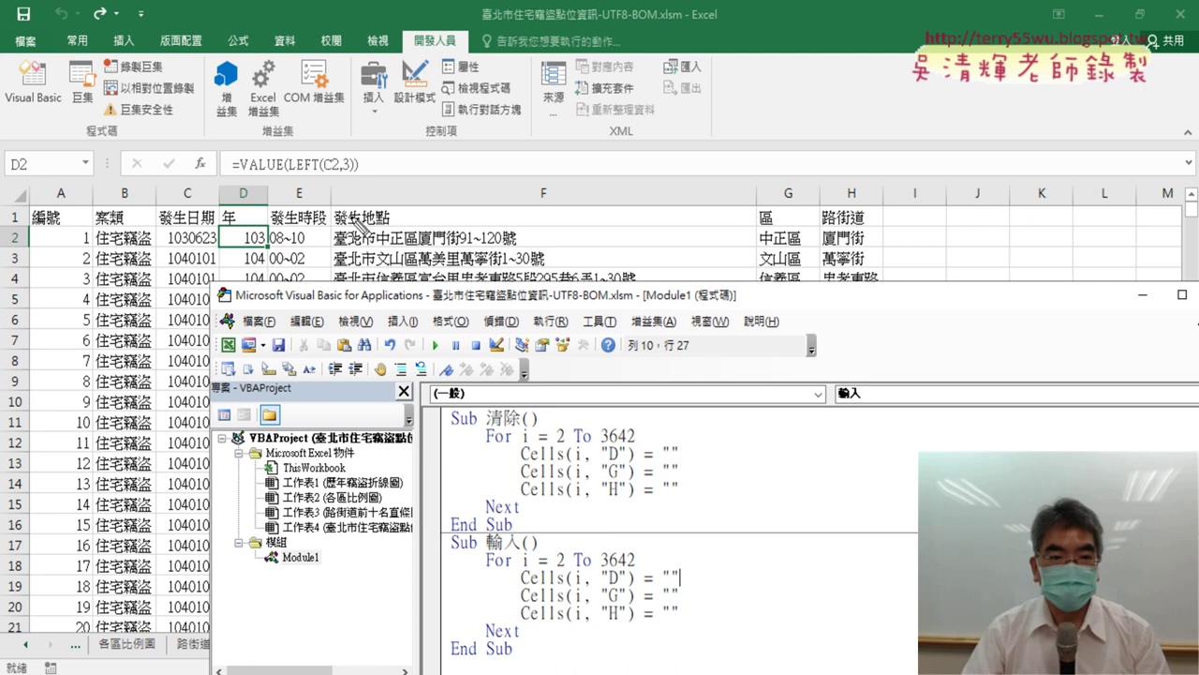
Step: Copy the formula text =VALUE(LEFT(C2,3)) from cell D2's formula bar
left_click_drag(347, 183, 354, 190)
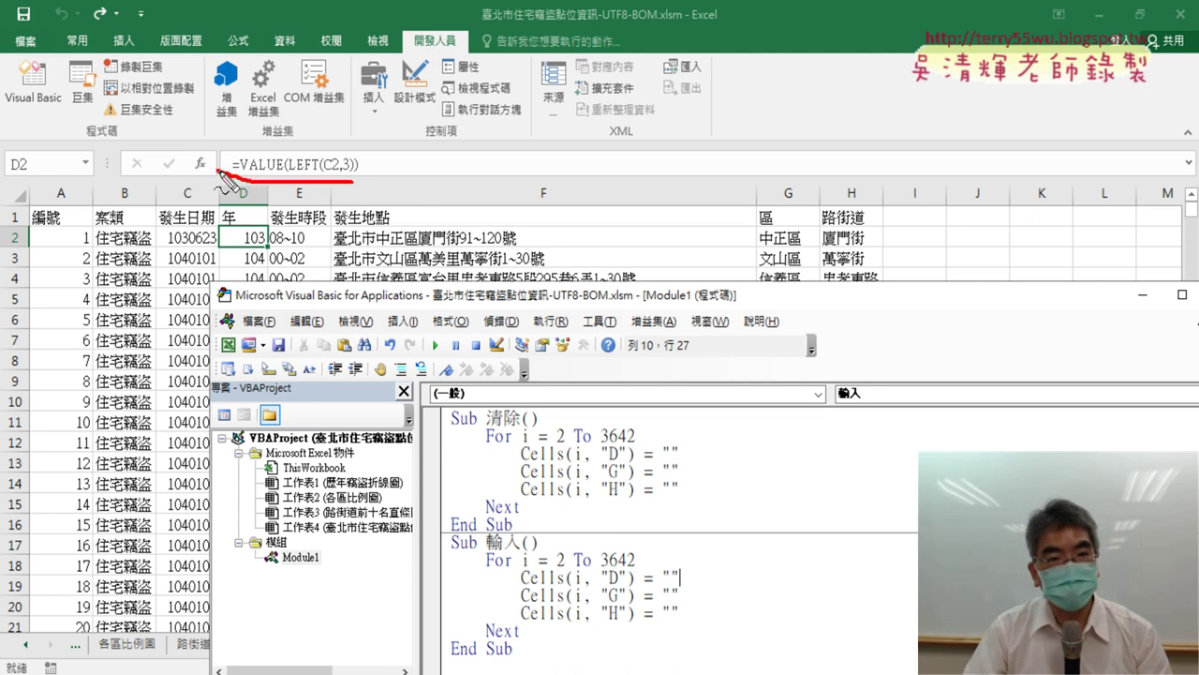
mouse_move(390, 138)
left_mouse_down()
mouse_move(682, 561)
mouse_move(701, 542)
left_mouse_up()
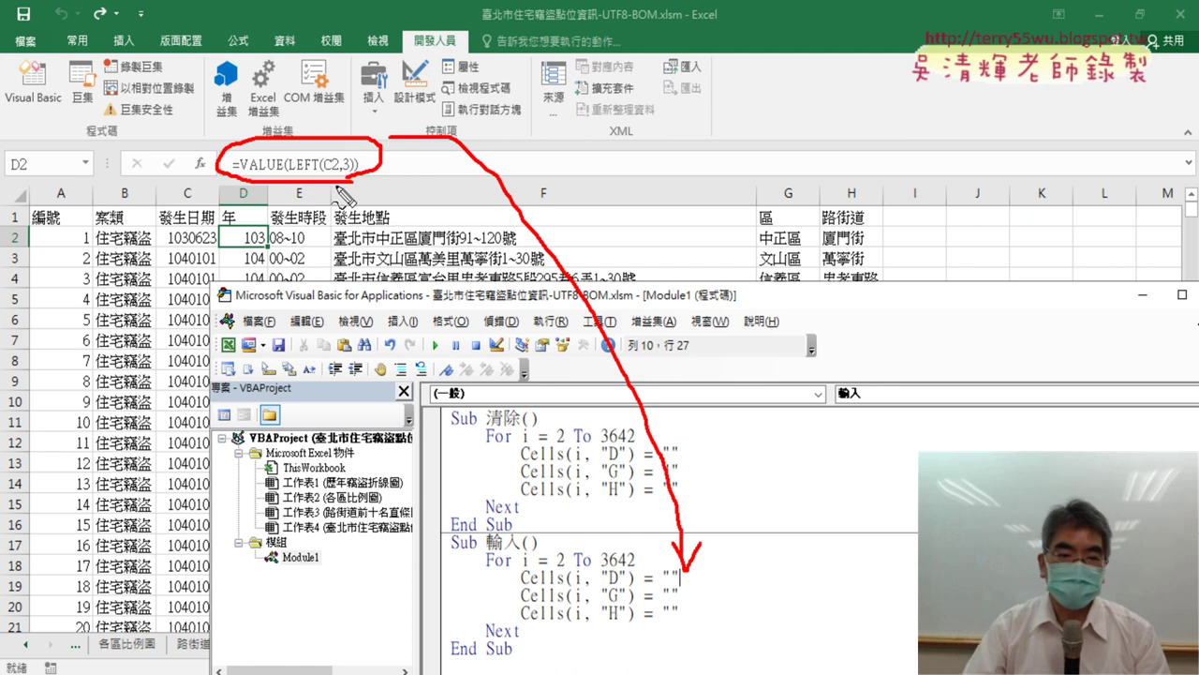
key("Escape")
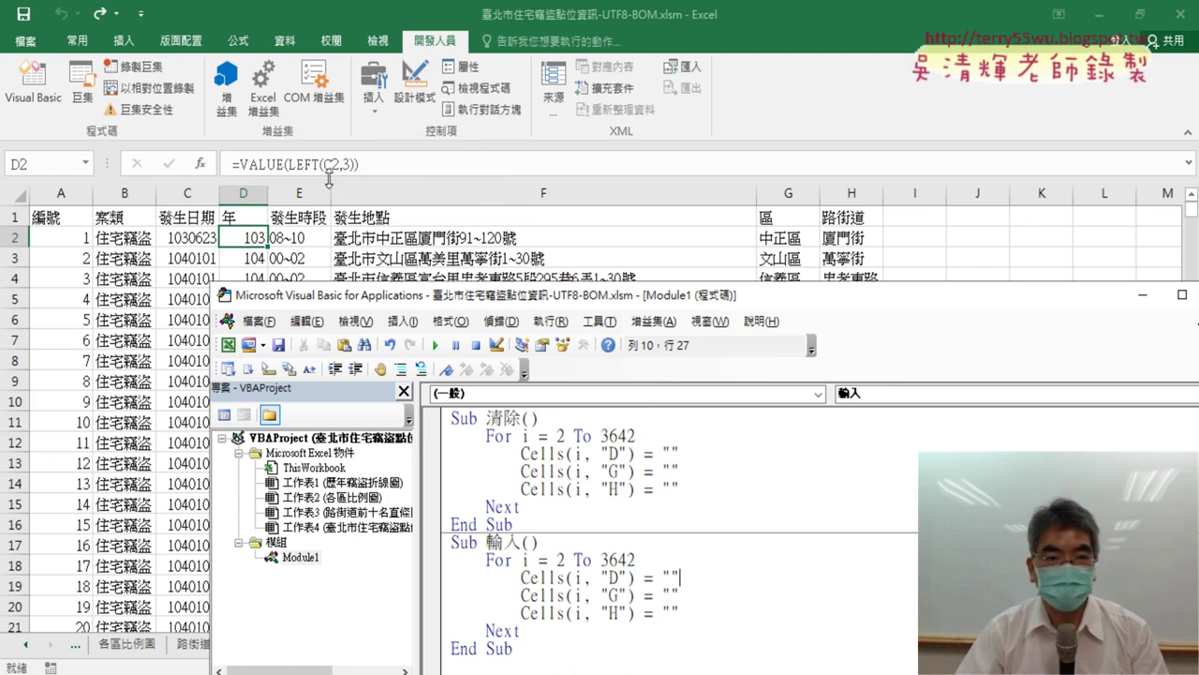
left_click(382, 166)
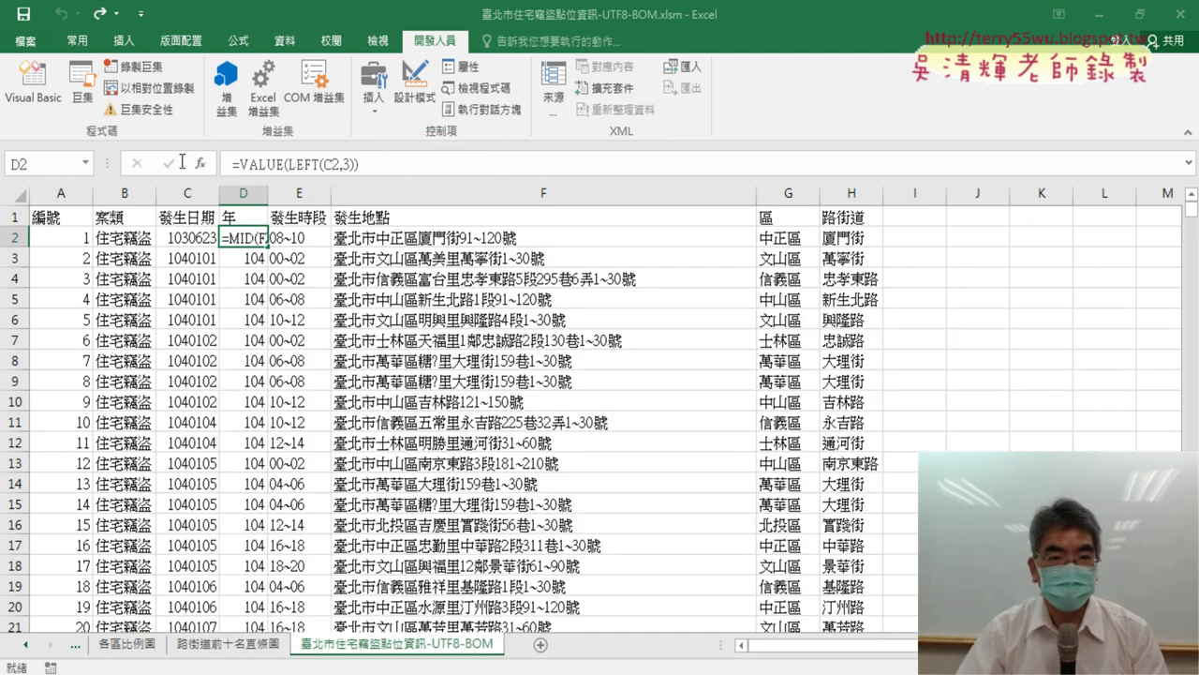
left_click_drag(231, 165, 358, 165)
right_click(358, 165)
left_click(415, 199)
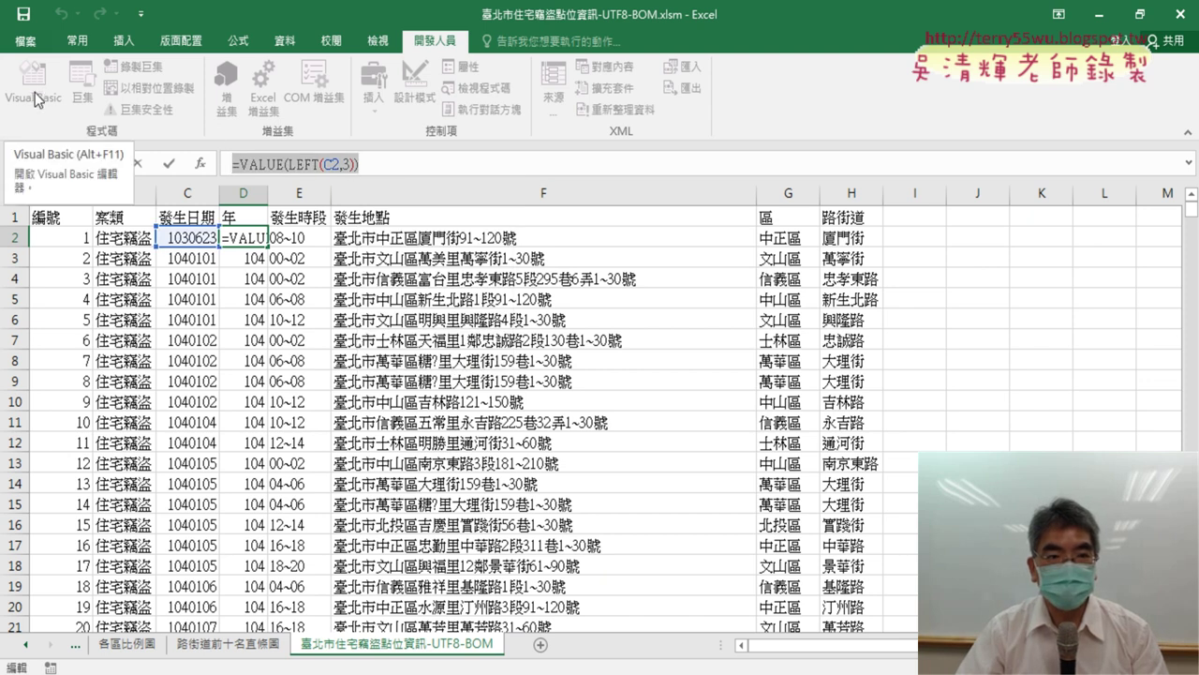
left_click(136, 165)
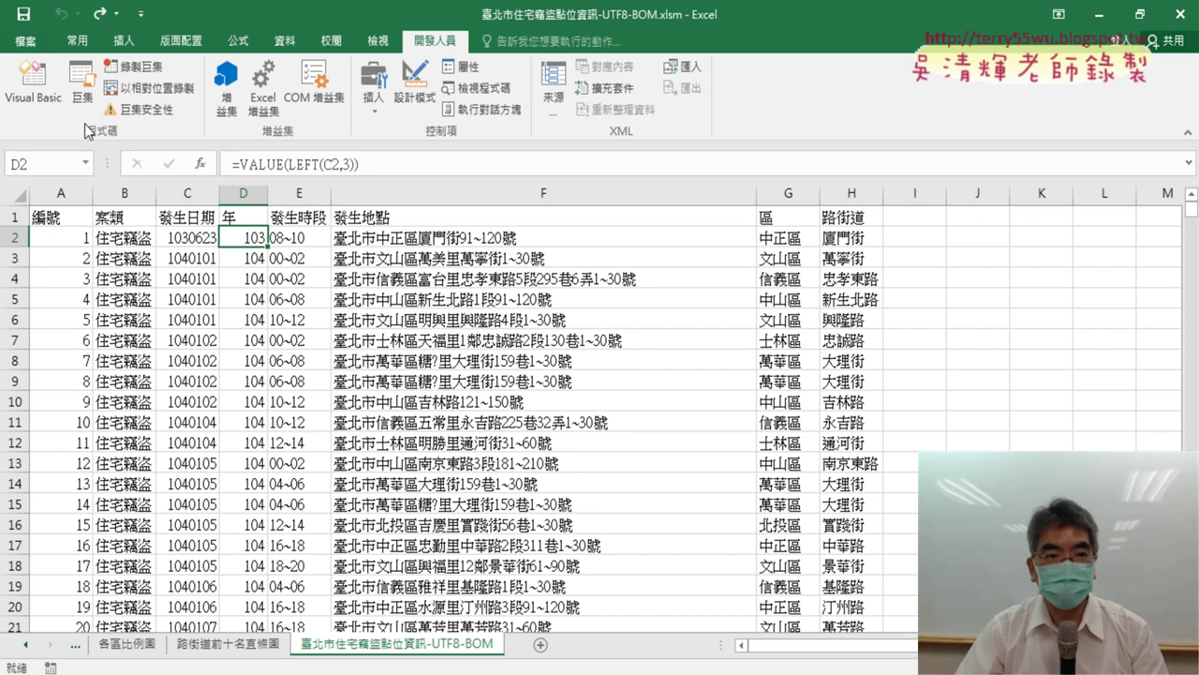
Step: Paste the formula between the quotes of 輸入's Cells(i, "D") line
left_click(33, 97)
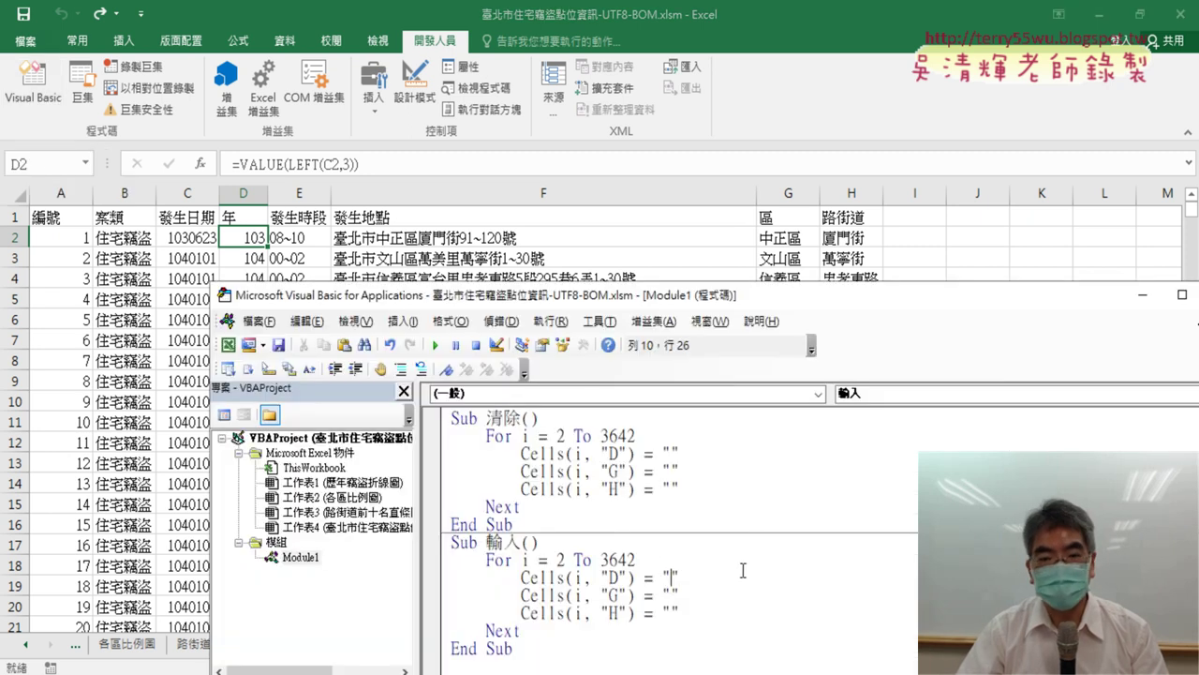
key("ctrl+v")
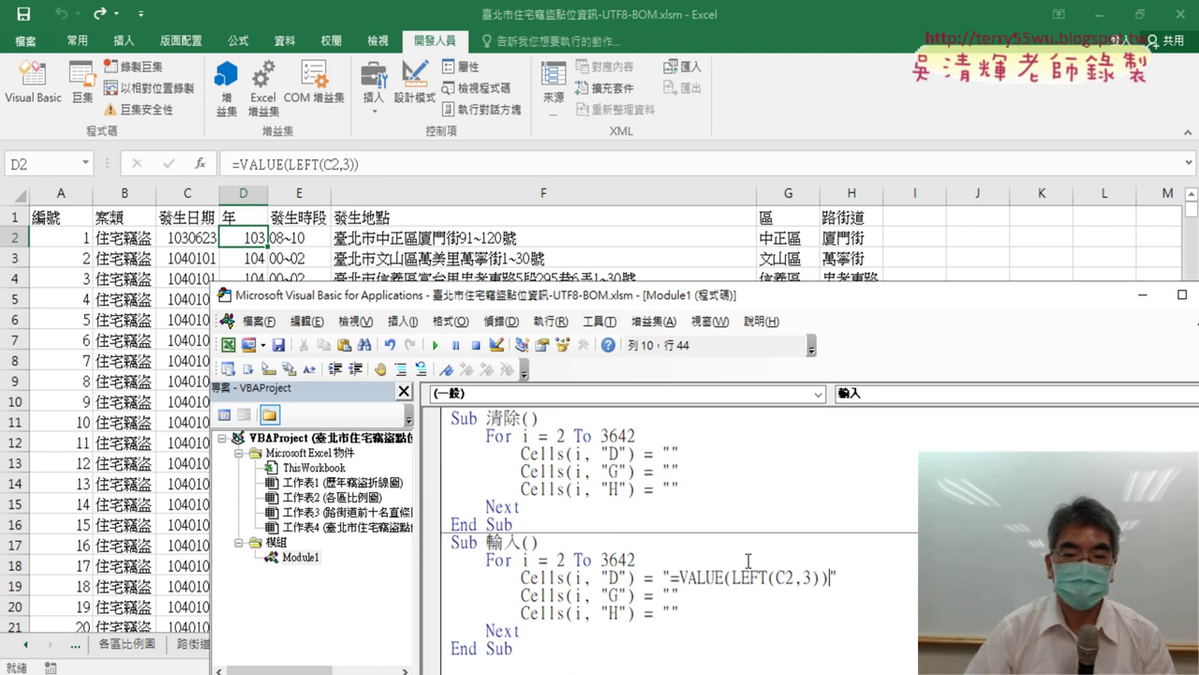
left_click(851, 515)
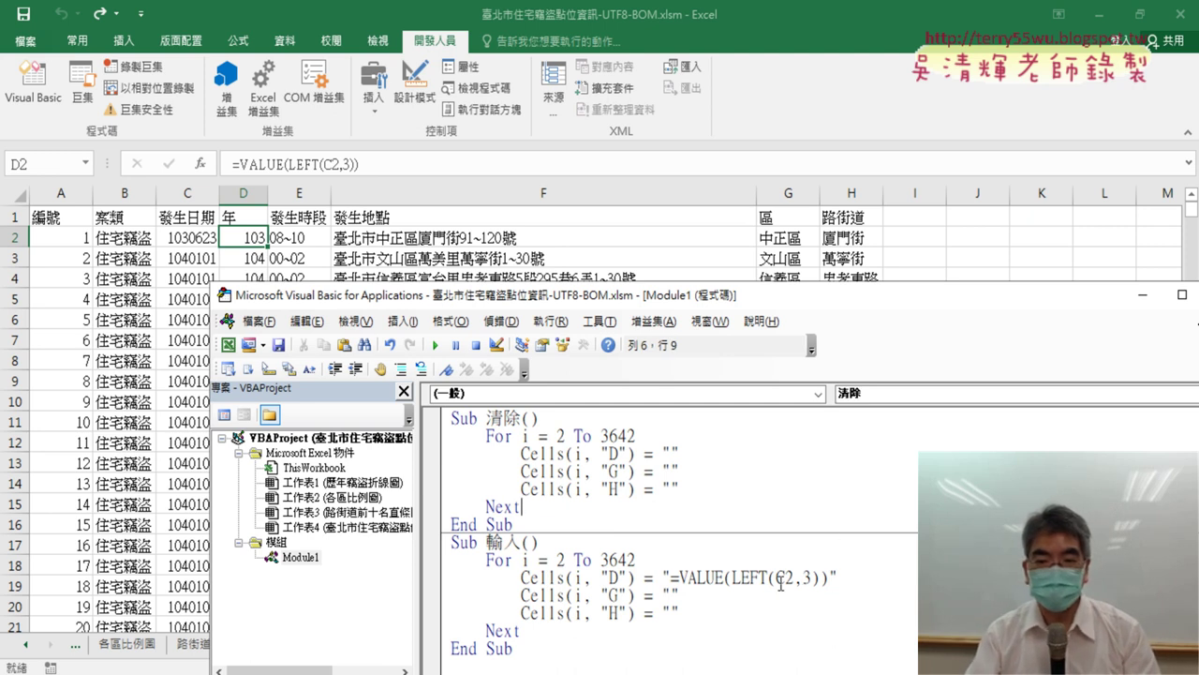
left_click_drag(784, 577, 793, 577)
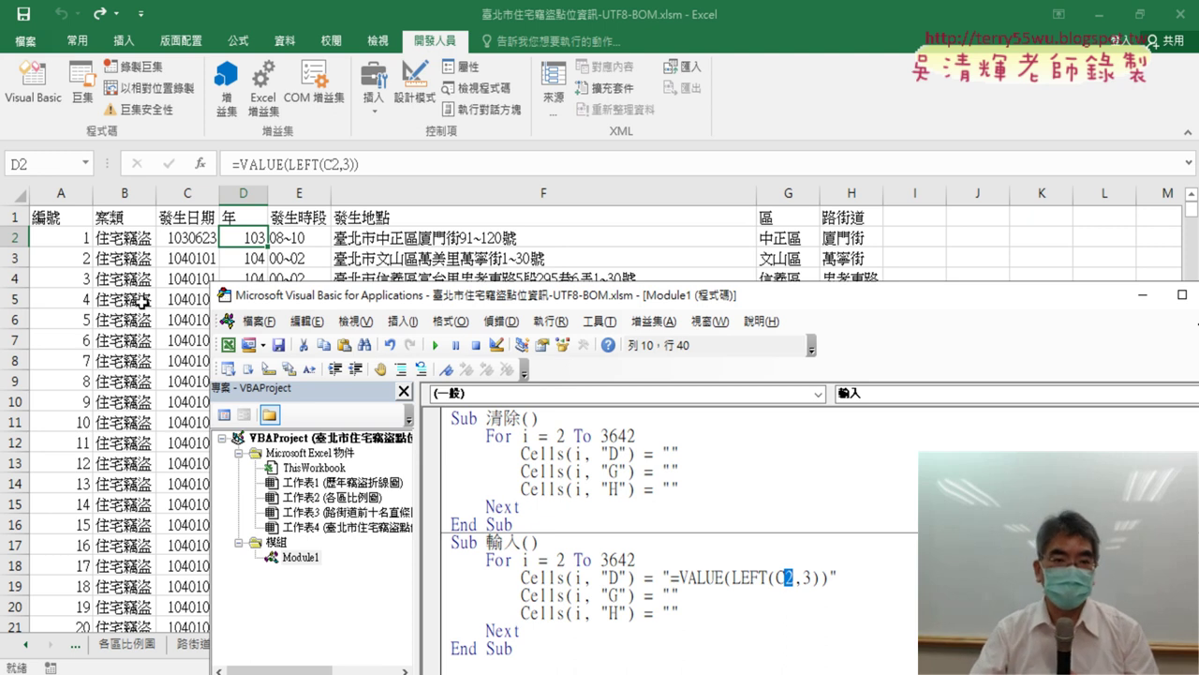
Step: Compare the formulas in D2, D3 and D4 to see the row reference change
left_click(243, 257)
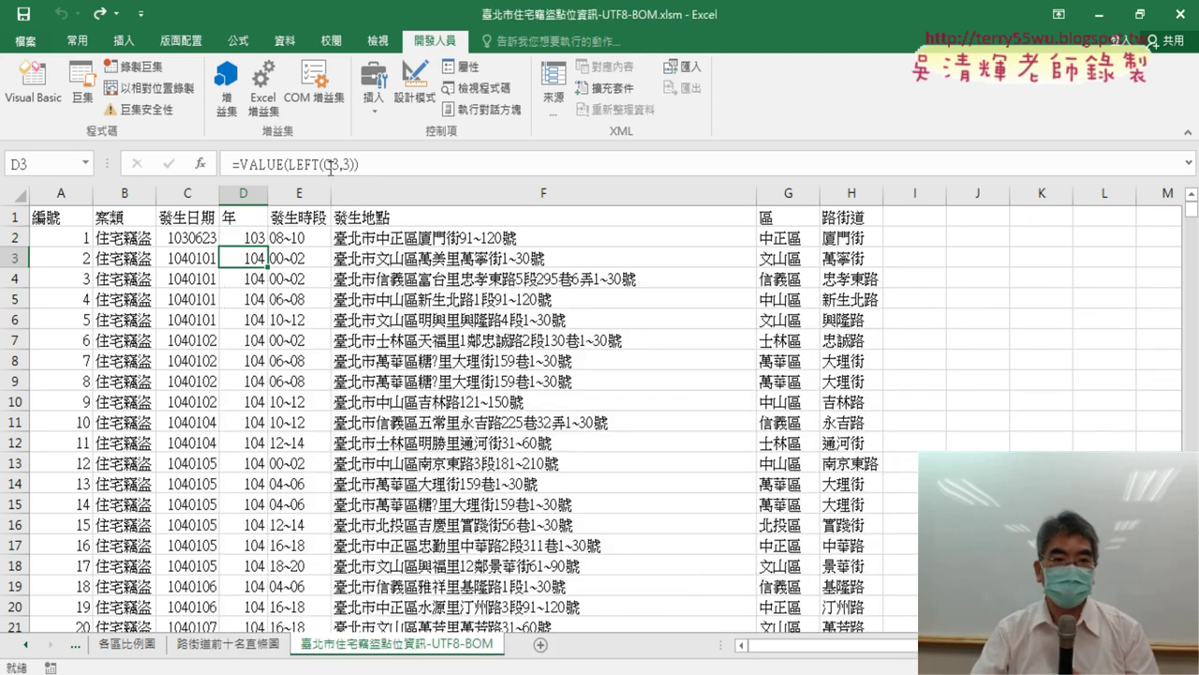
left_click(258, 279)
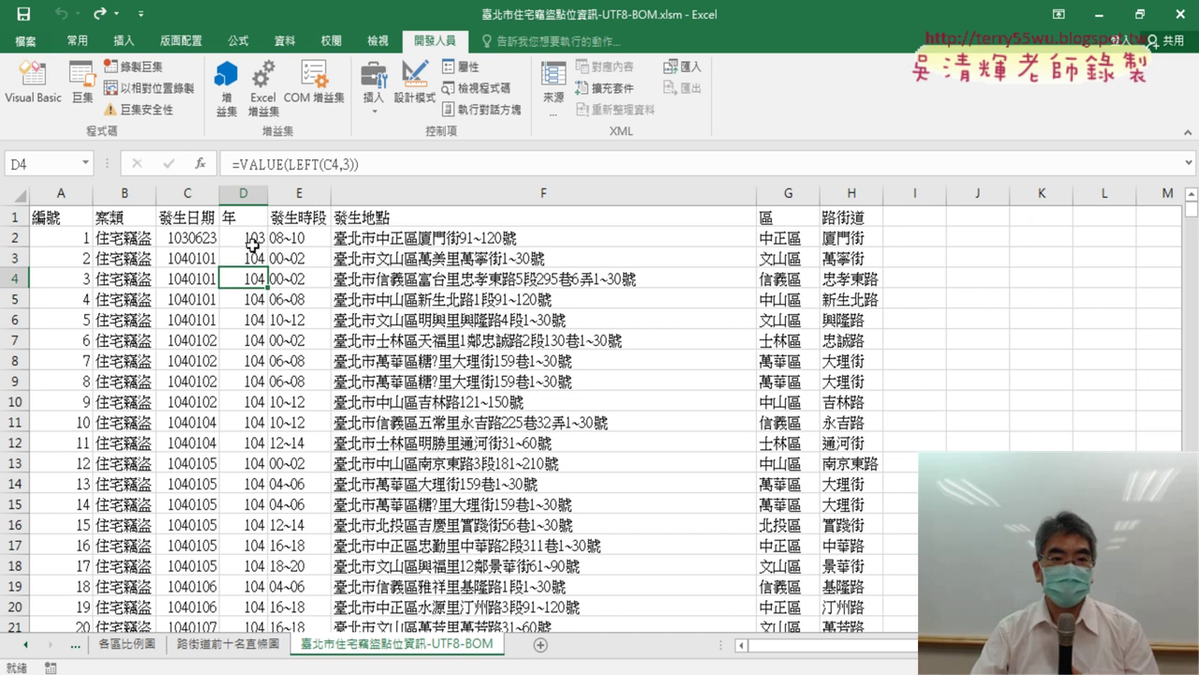
left_click(258, 236)
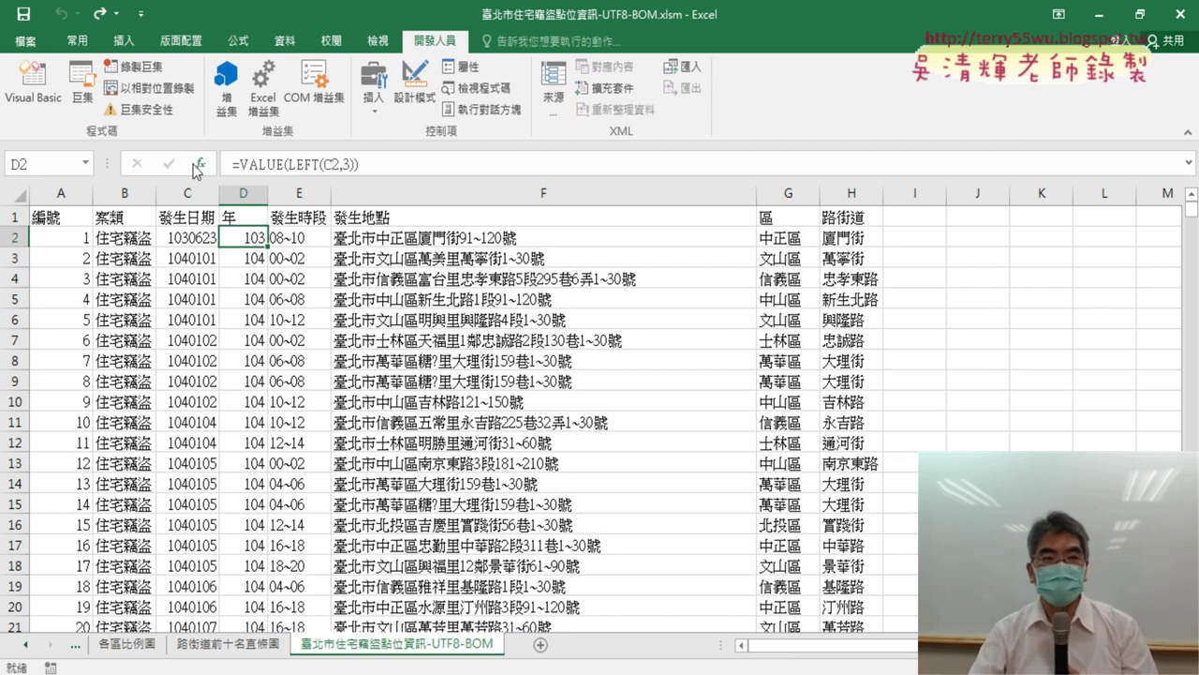
left_click(33, 84)
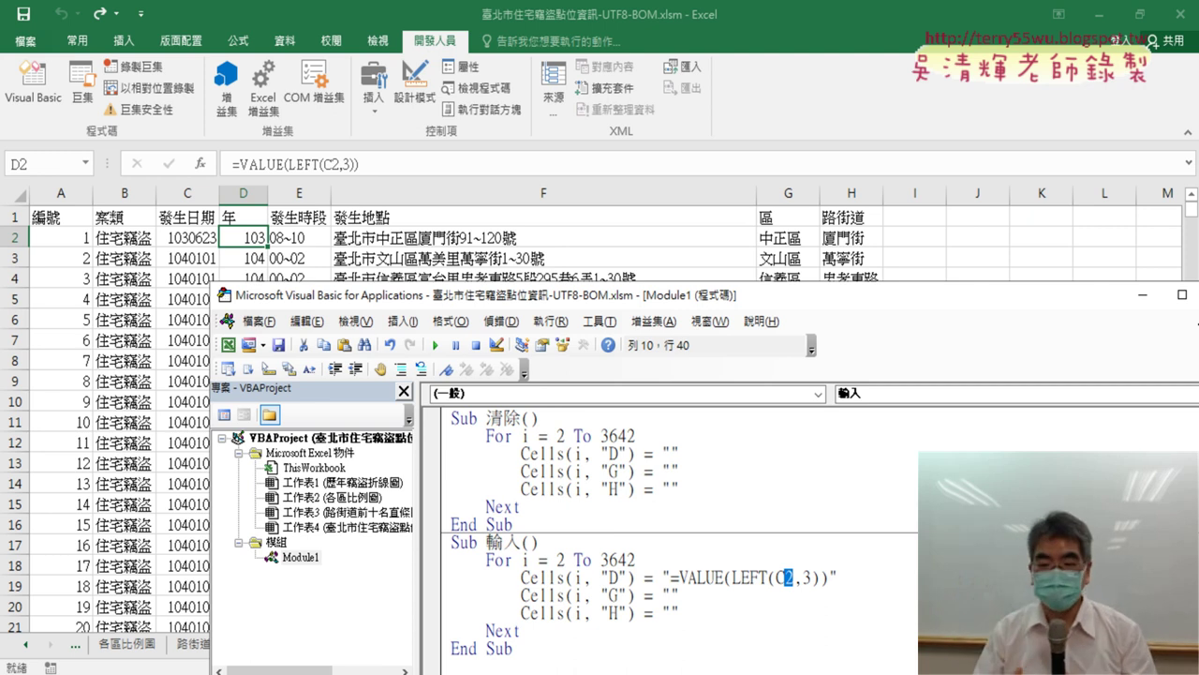
Step: Replace the 2 in C2 with " & i & " so the formula uses each row
type("\"\"")
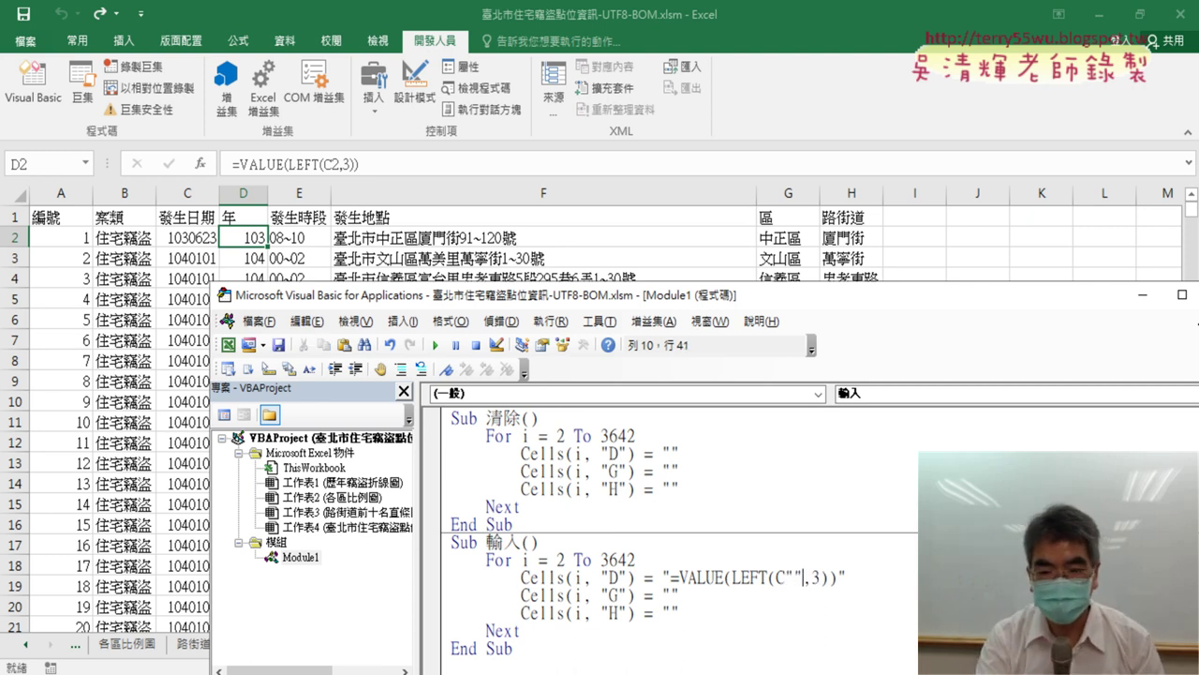
type("&")
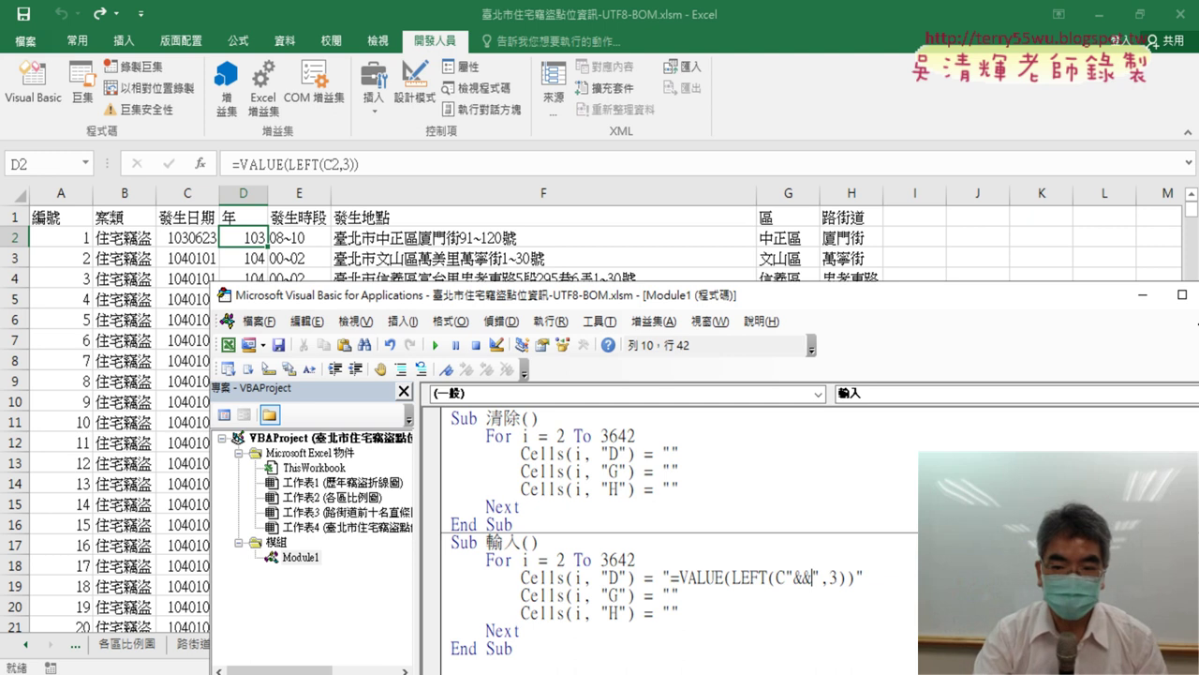
type("ㄞ")
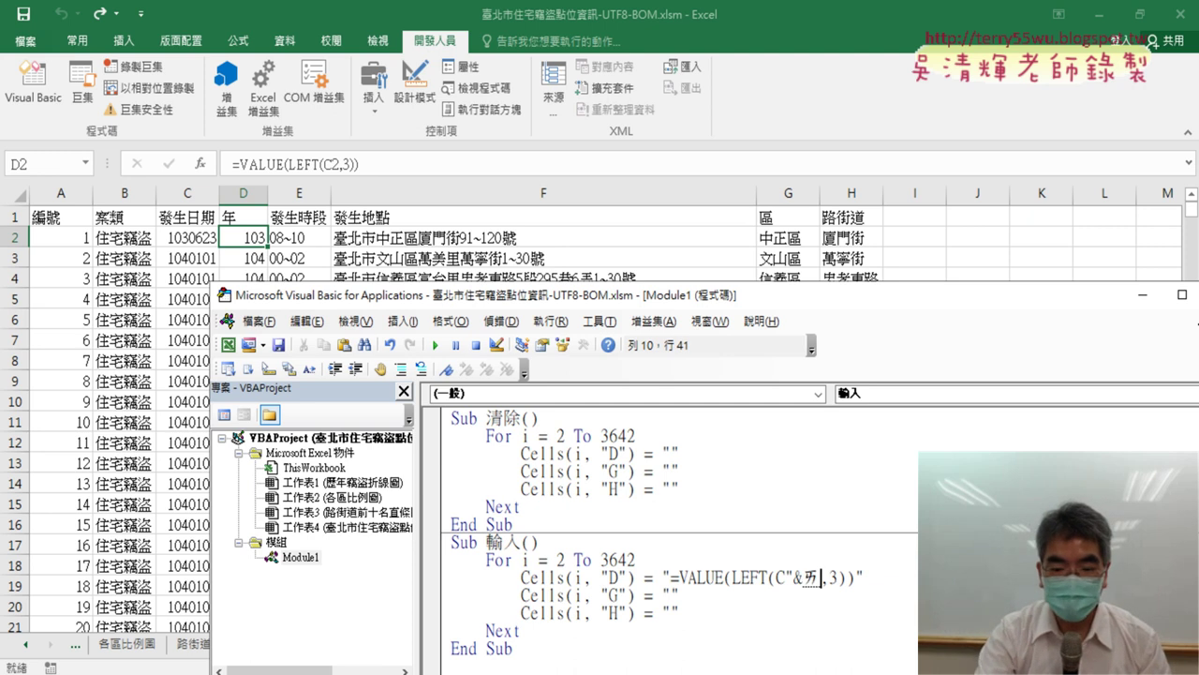
key("BackSpace")
type("i&")
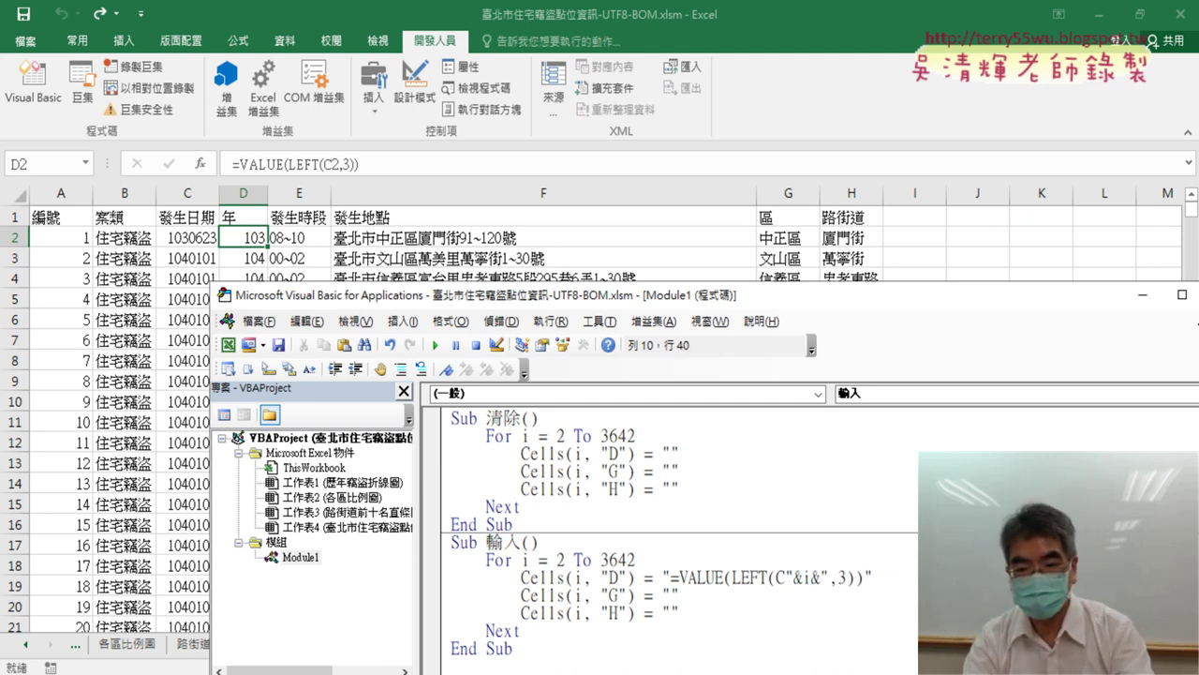
key("space")
key("Right")
key("space")
key("Right")
key("space")
key("Right")
key("space")
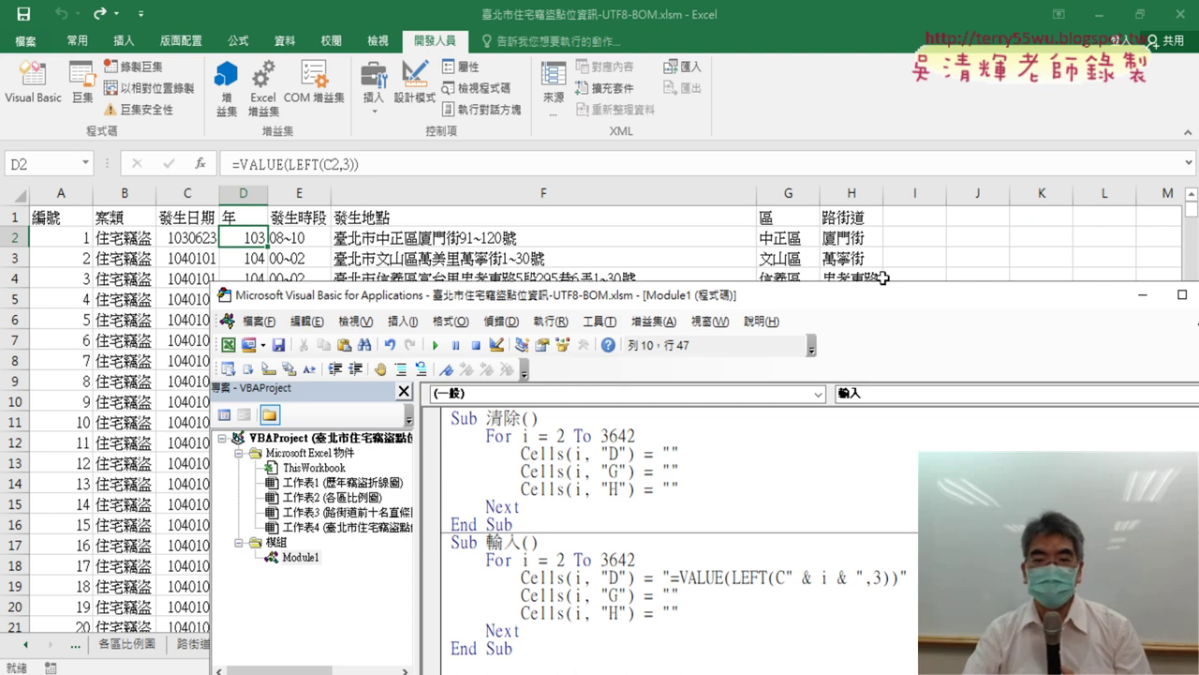
left_click(795, 239)
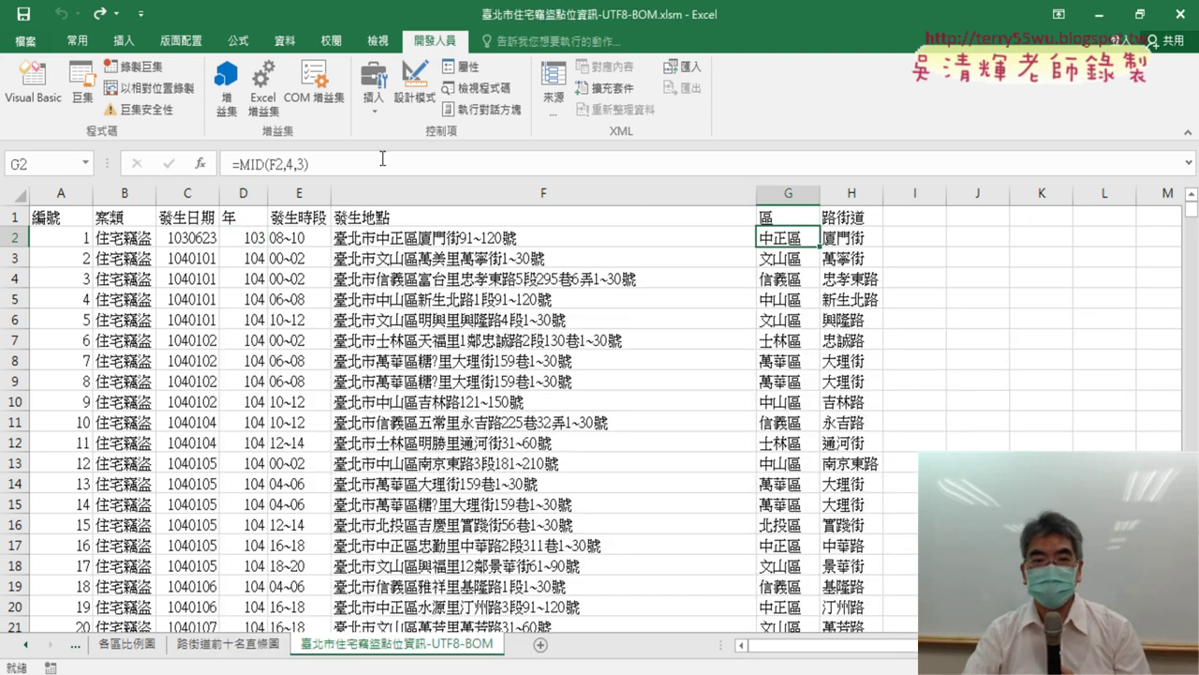
Step: Copy G2's =MID(F2,4,3) formula and paste it into the macro's Cells(i, "G") line
left_click_drag(382, 164, 232, 164)
right_click(268, 164)
left_click(317, 190)
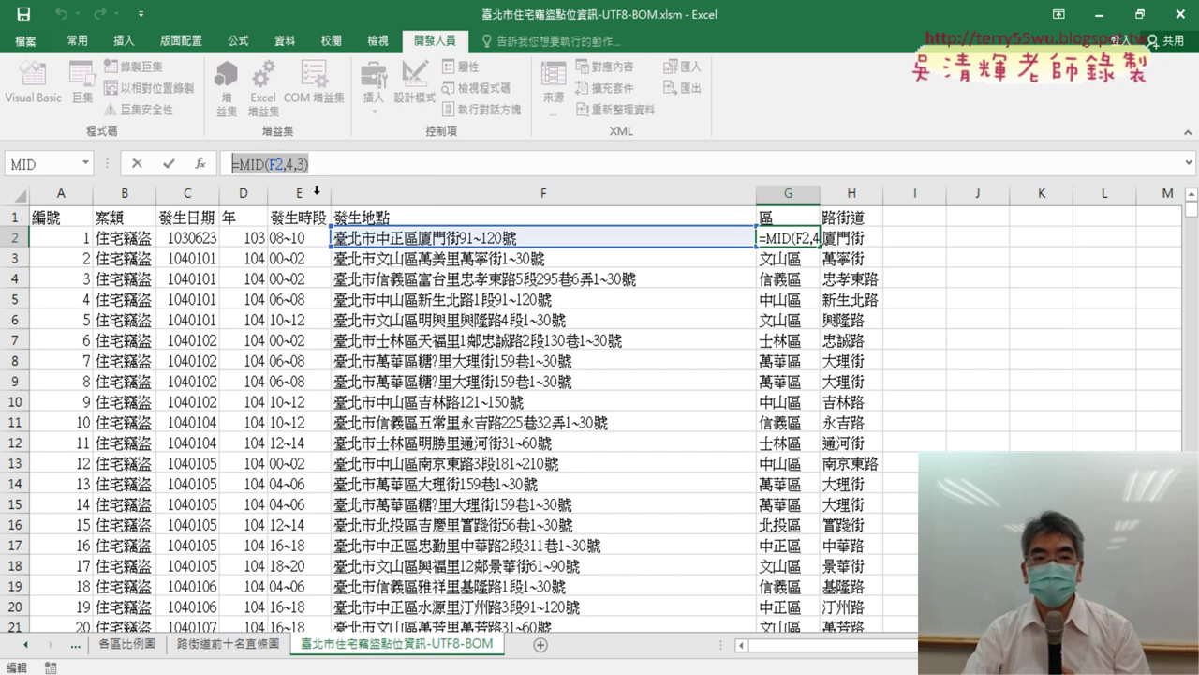
left_click(138, 164)
left_click(34, 84)
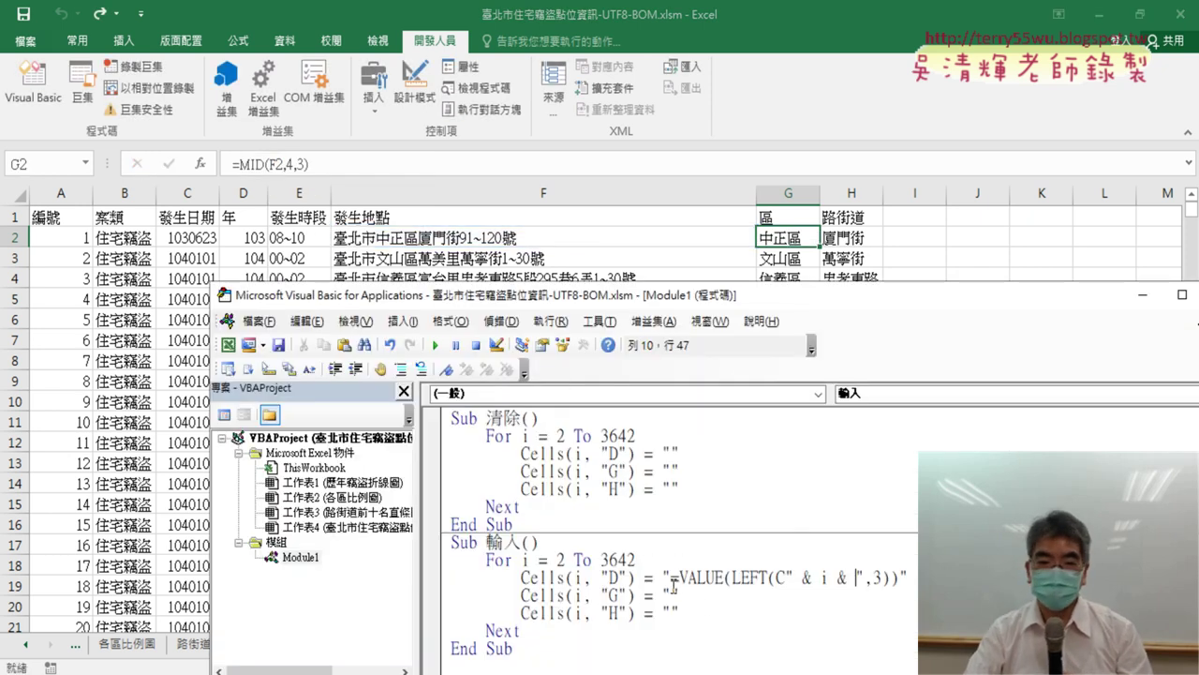
key("Down")
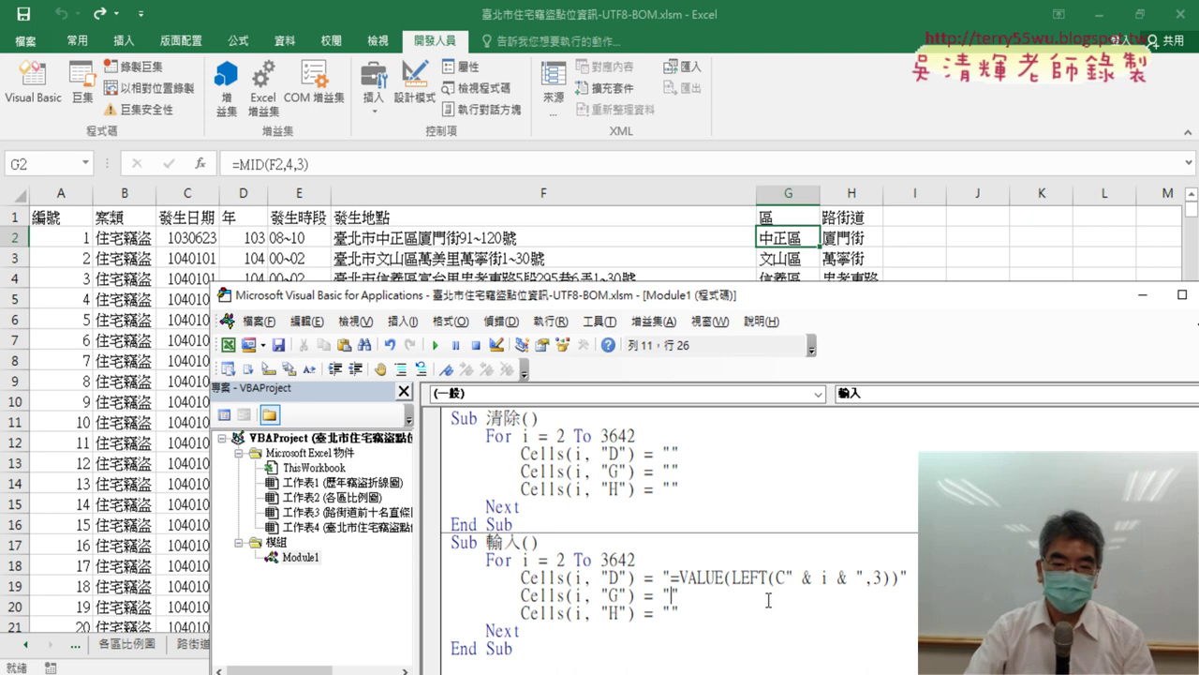
key("ctrl+v")
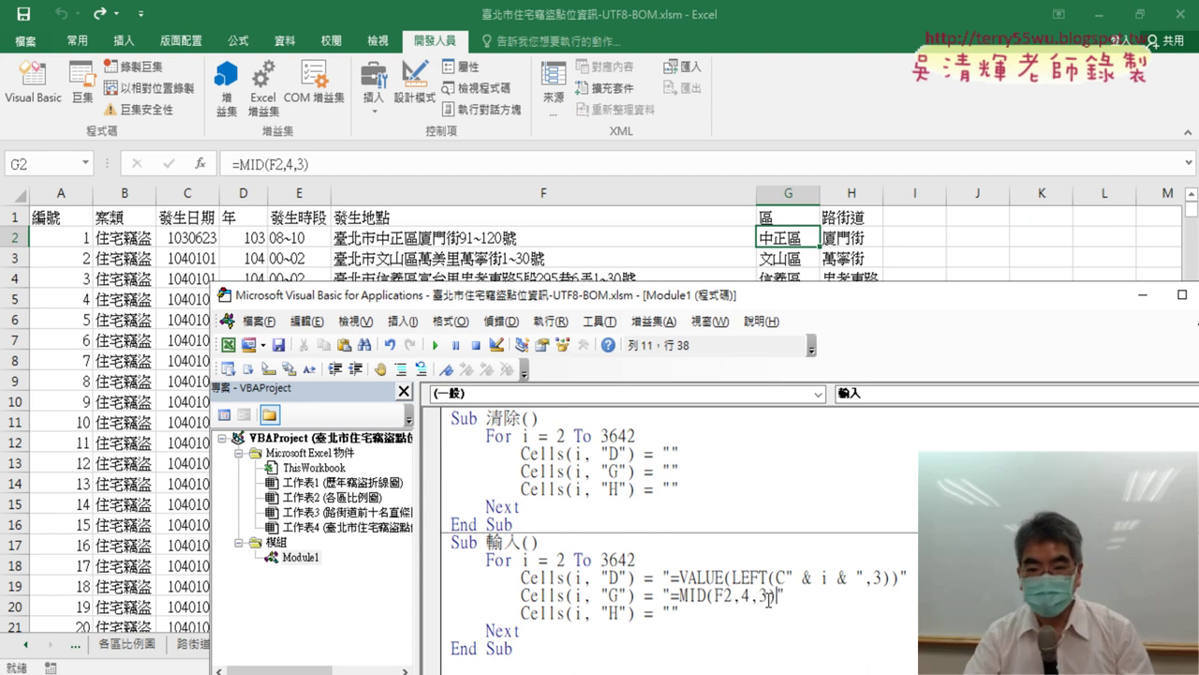
Step: Compare the G2 and G3 formulas on the sheet to see how the row number changes
left_click_drag(731, 596, 724, 596)
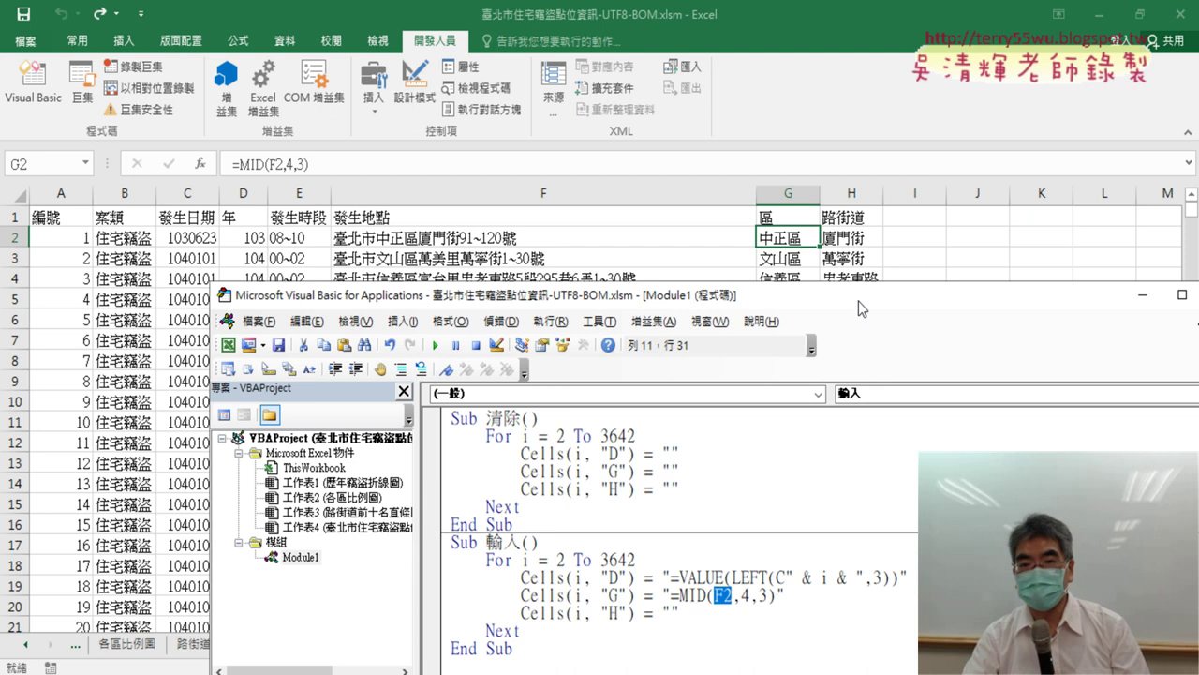
left_click(792, 239)
left_click(791, 261)
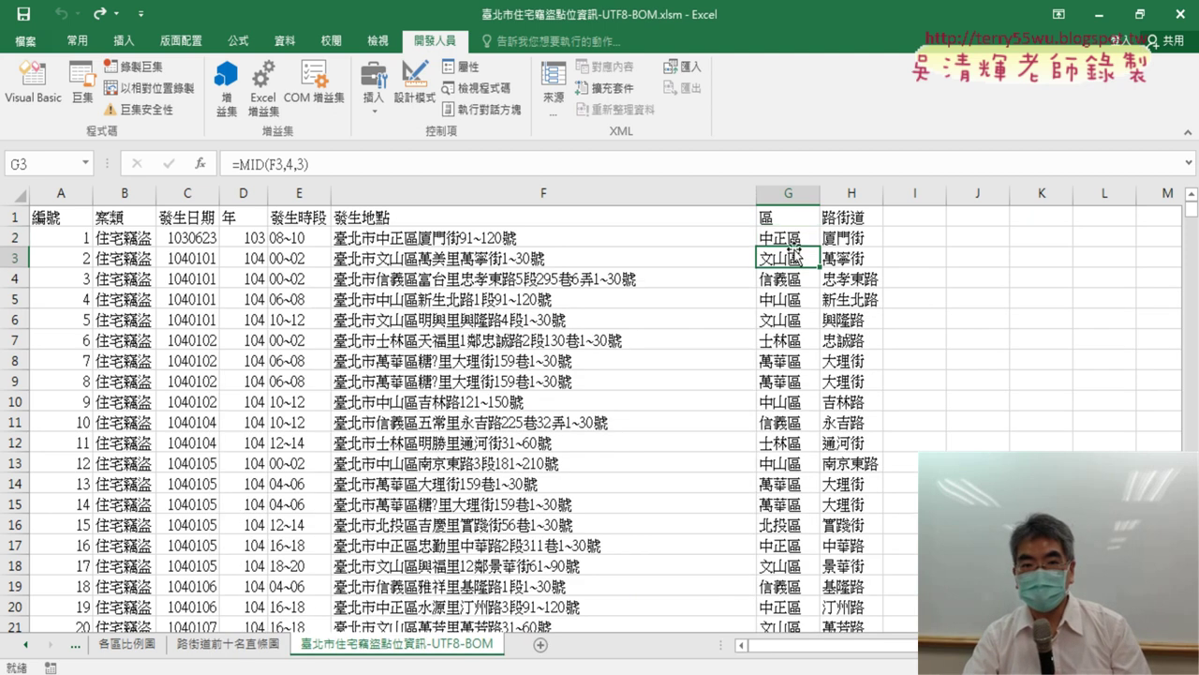
left_click(802, 236)
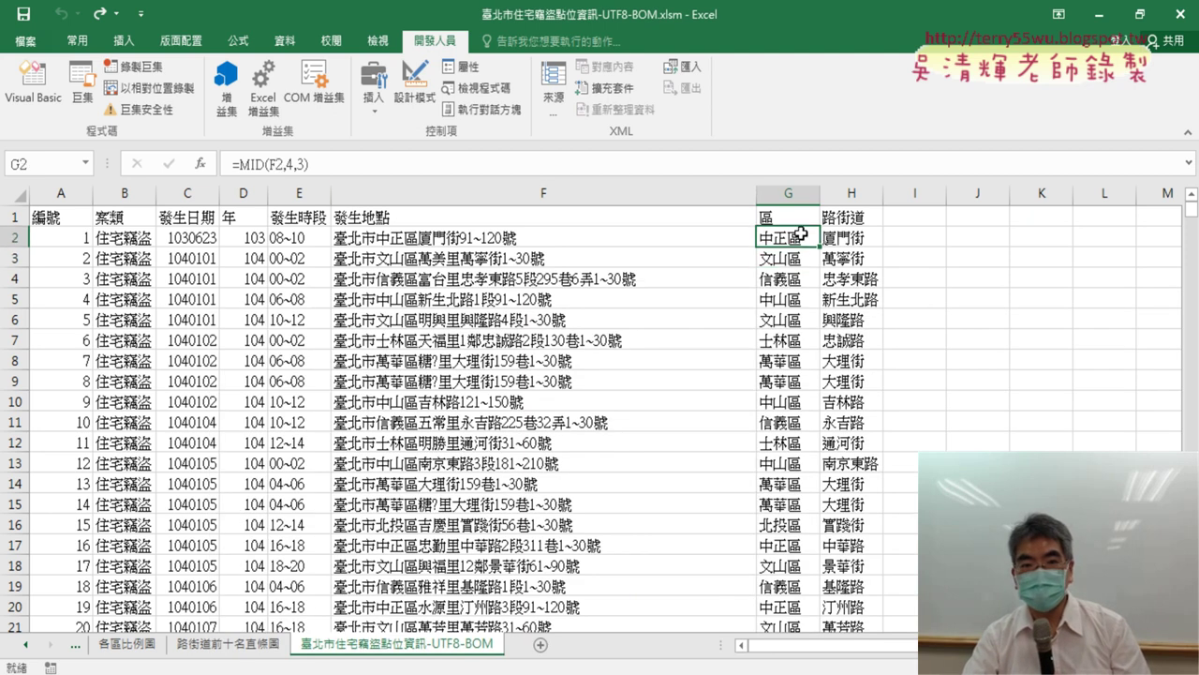
left_click(802, 257)
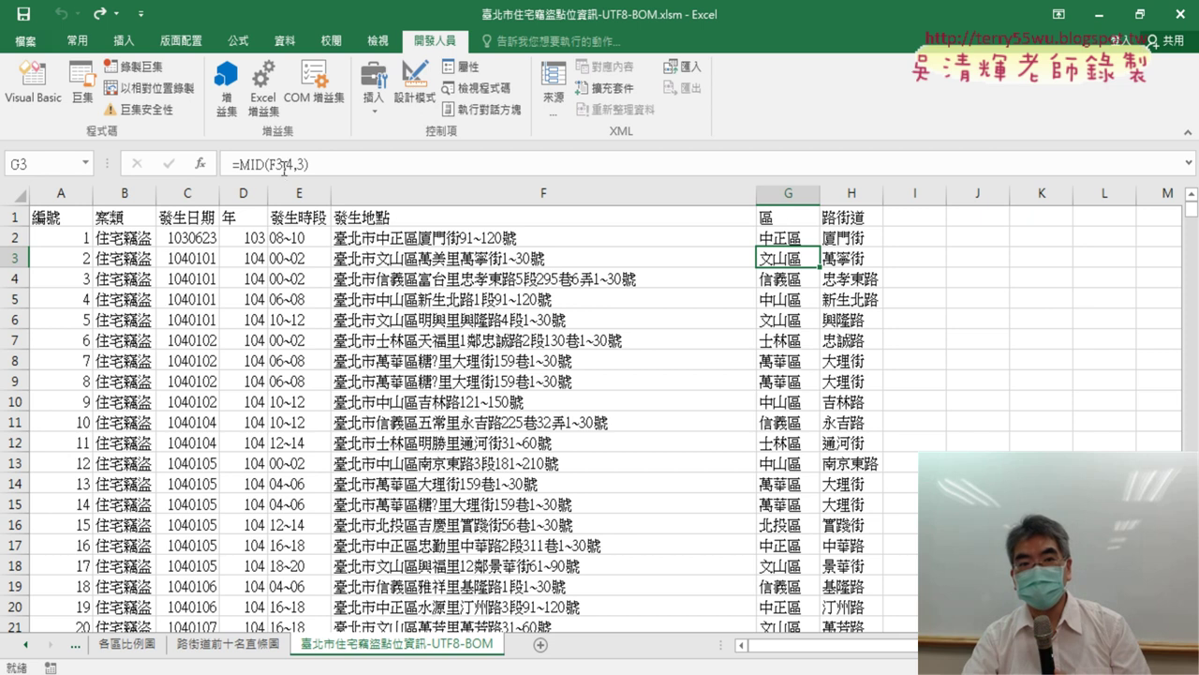
left_click(35, 86)
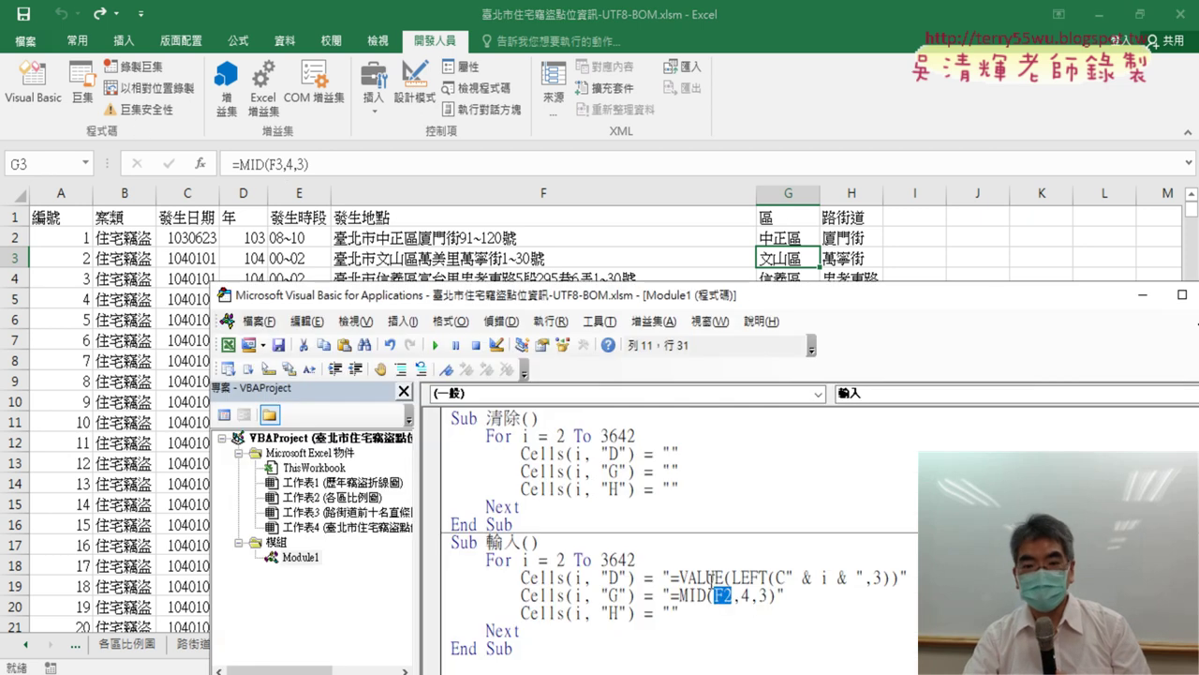
Step: Replace the 2 in F2 with " & i & " so column G's formula follows each row
key("shift+Right")
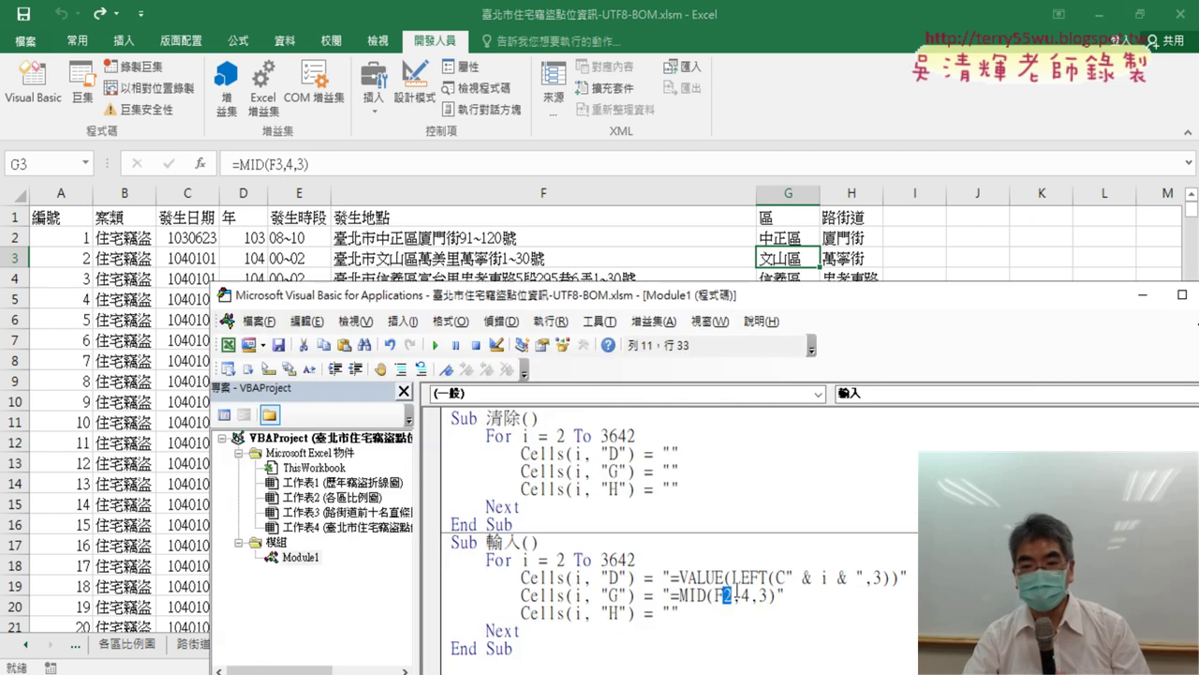
type("\"\"")
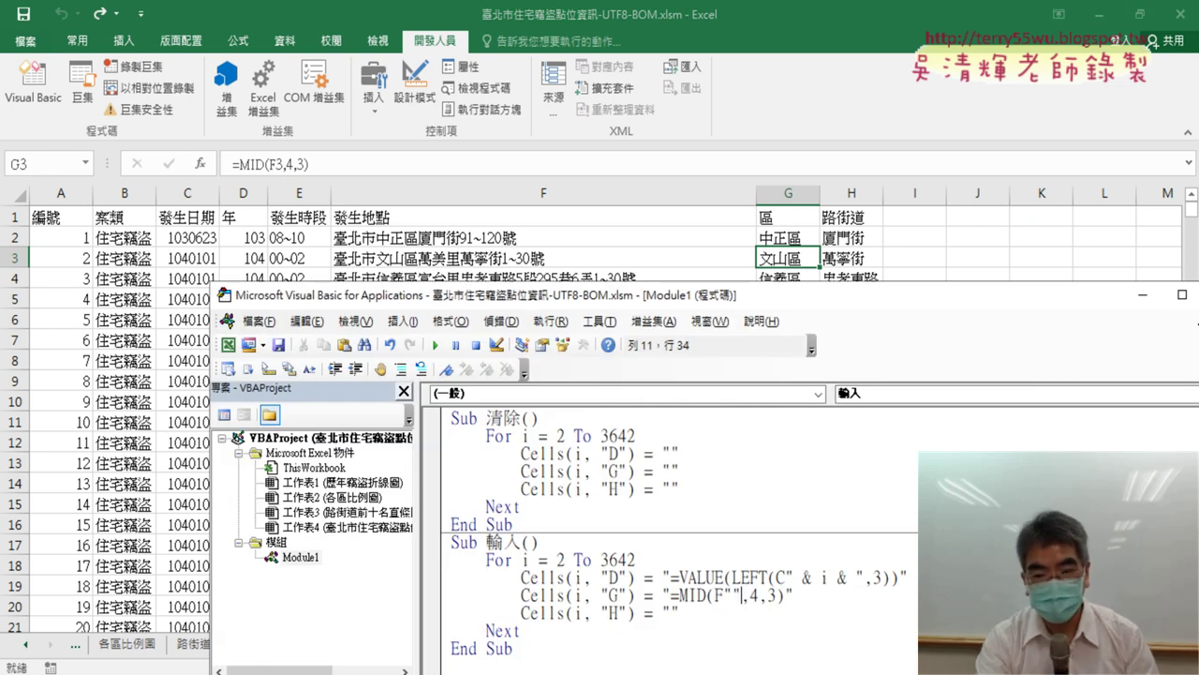
type("&")
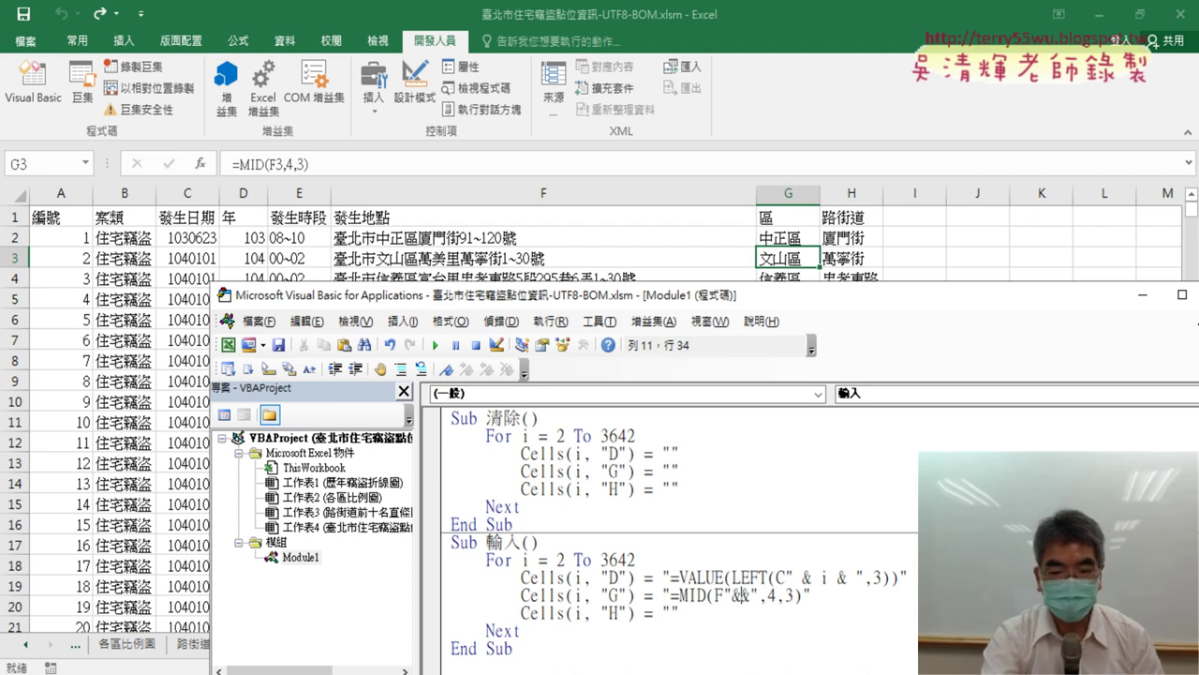
type("i")
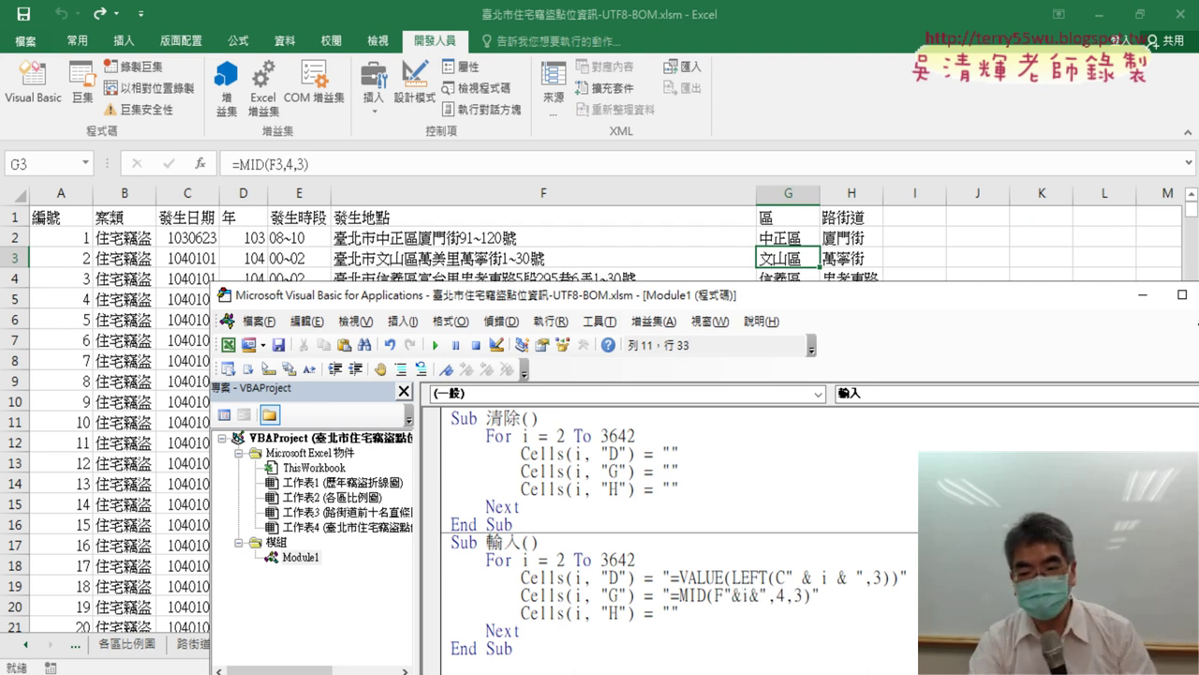
key("Right")
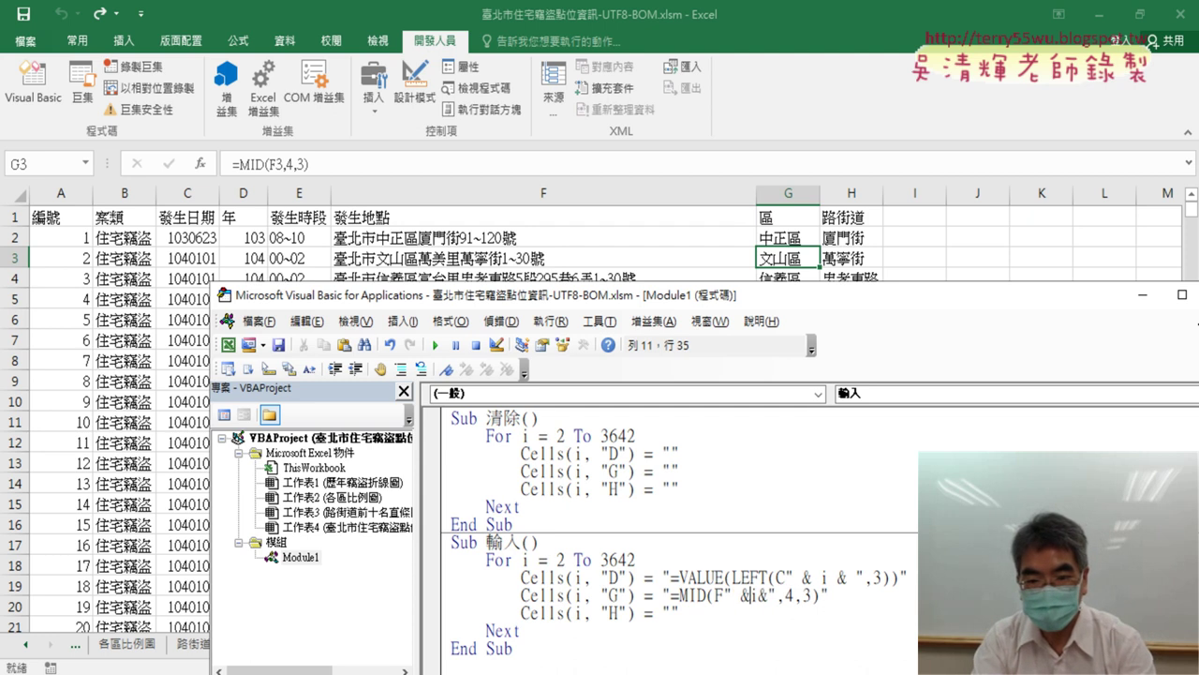
key("Right")
key("Down")
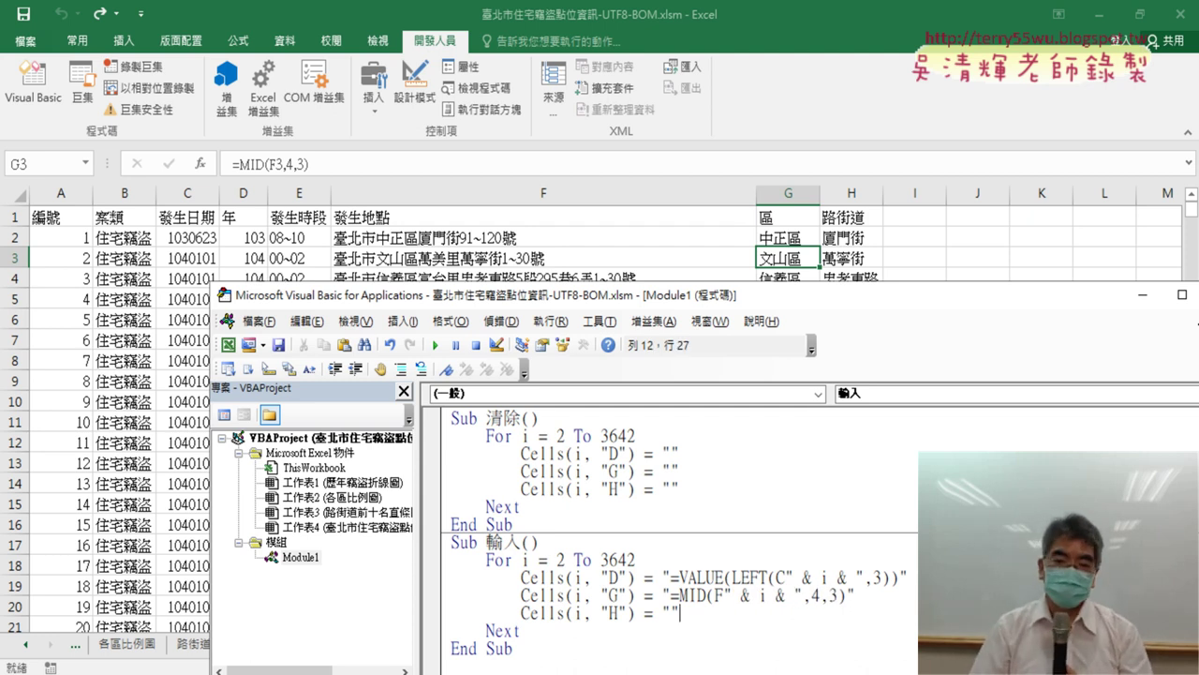
left_click(858, 244)
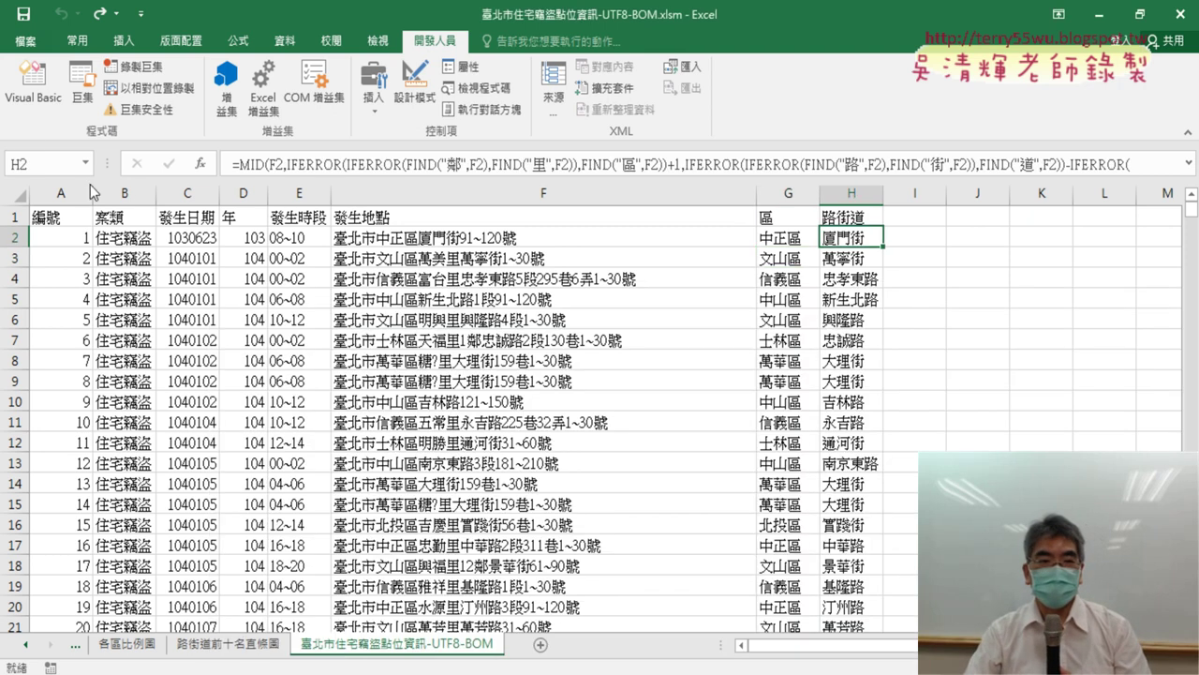
Step: Mark up H2's long street formula and the VBA quotes with pen ink, then clear it and expand the formula bar
left_click(33, 84)
mouse_move(638, 269)
left_mouse_down()
mouse_move(519, 248)
mouse_move(492, 212)
left_mouse_up()
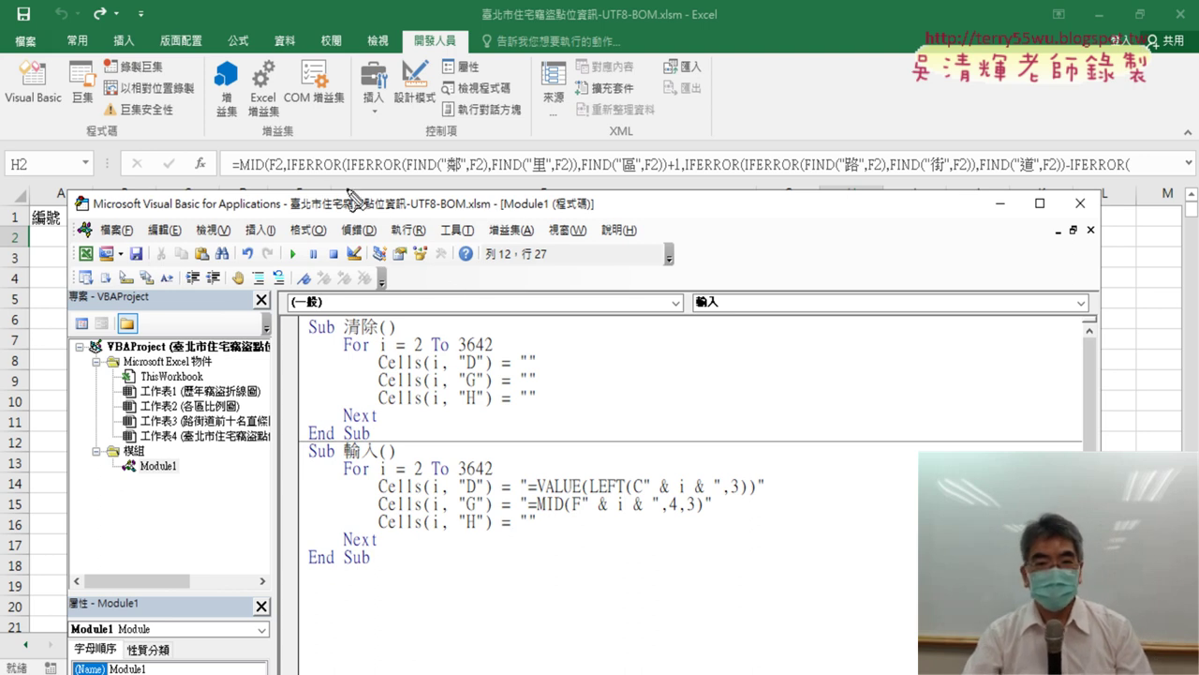
left_click_drag(310, 174, 1073, 175)
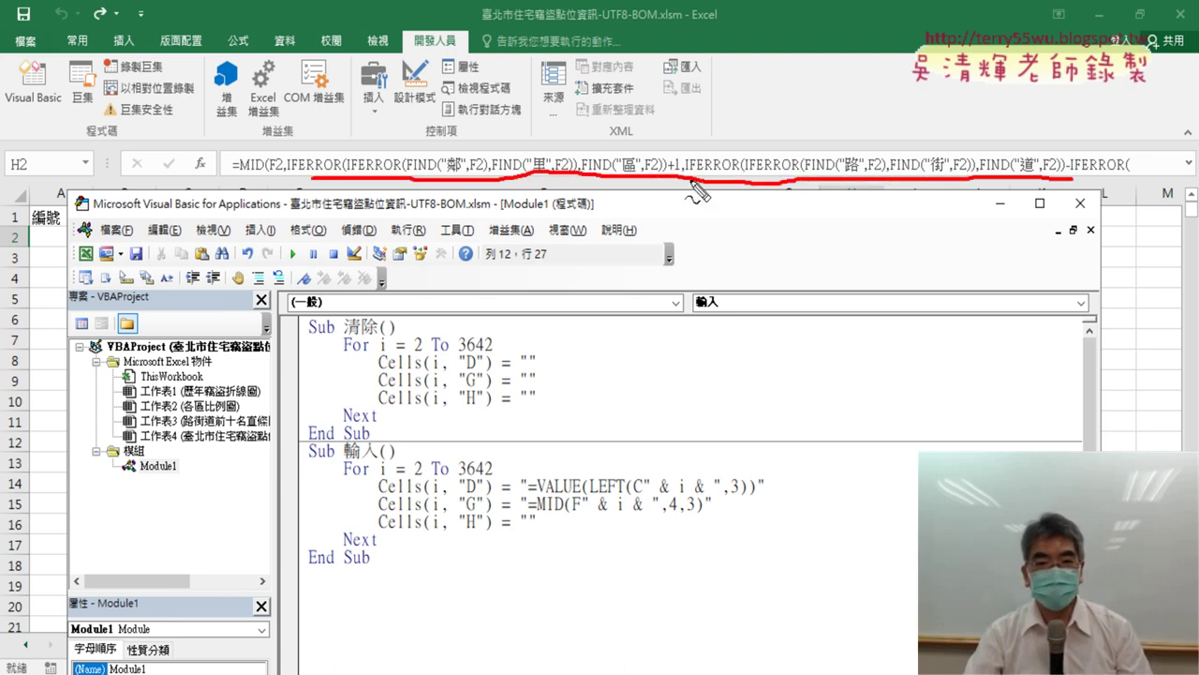
mouse_move(693, 180)
left_mouse_down()
mouse_move(541, 467)
mouse_move(570, 458)
left_mouse_up()
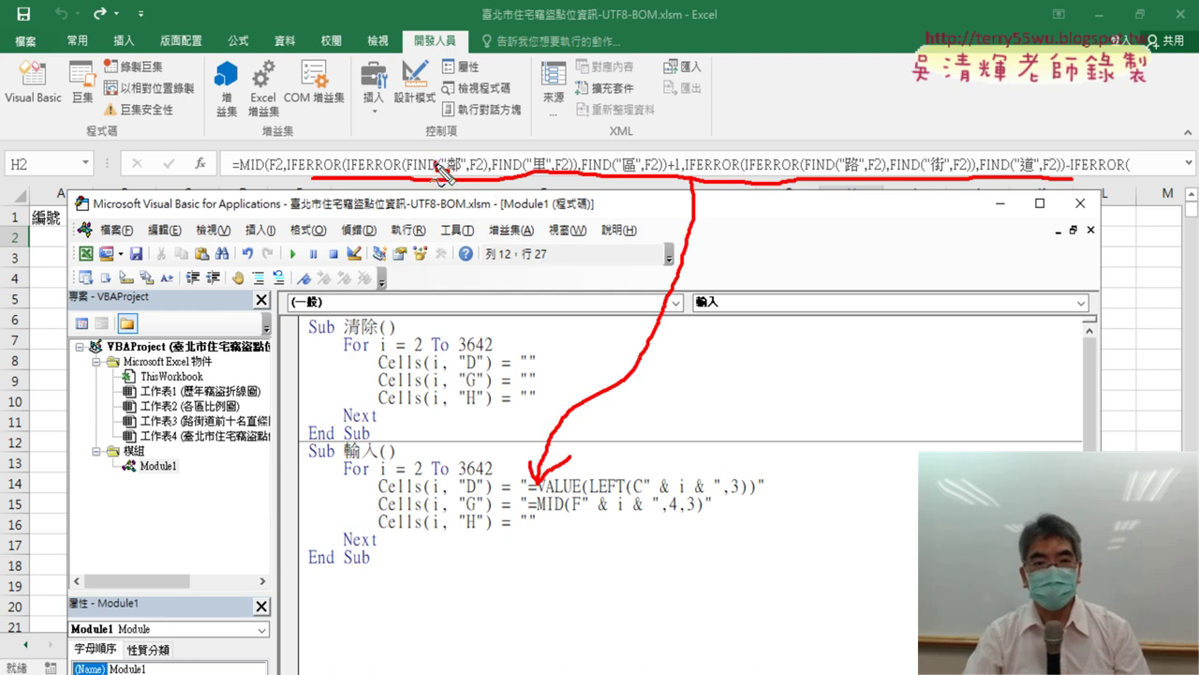
left_click_drag(446, 171, 449, 172)
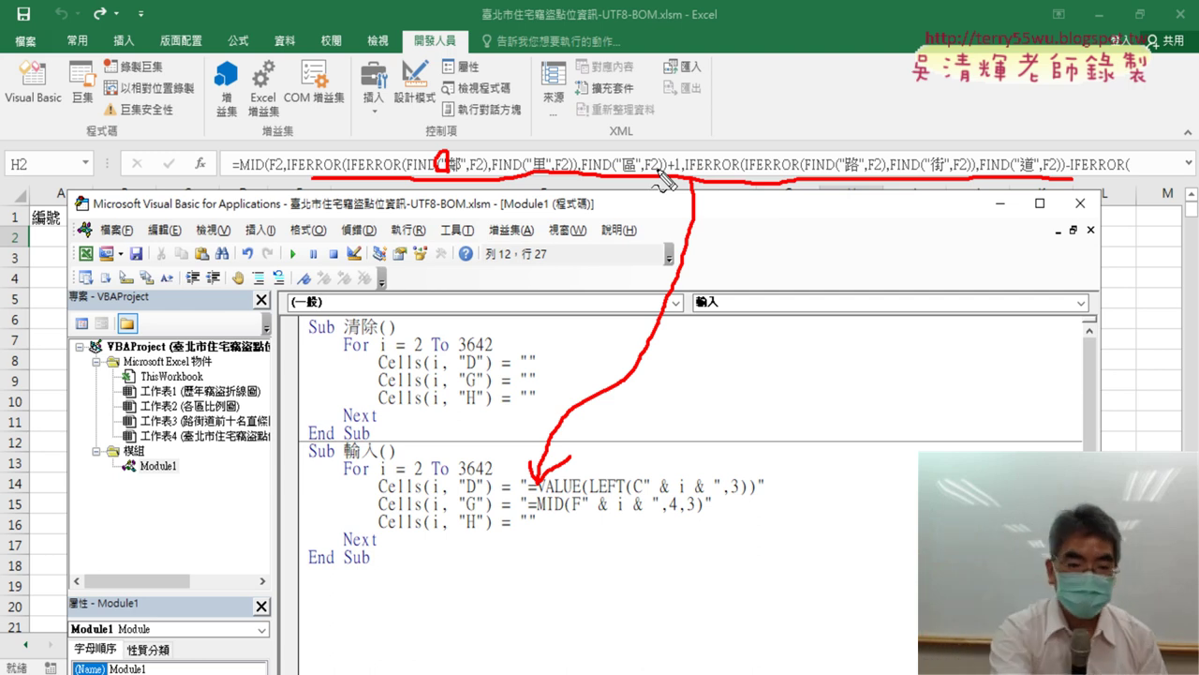
key("Escape")
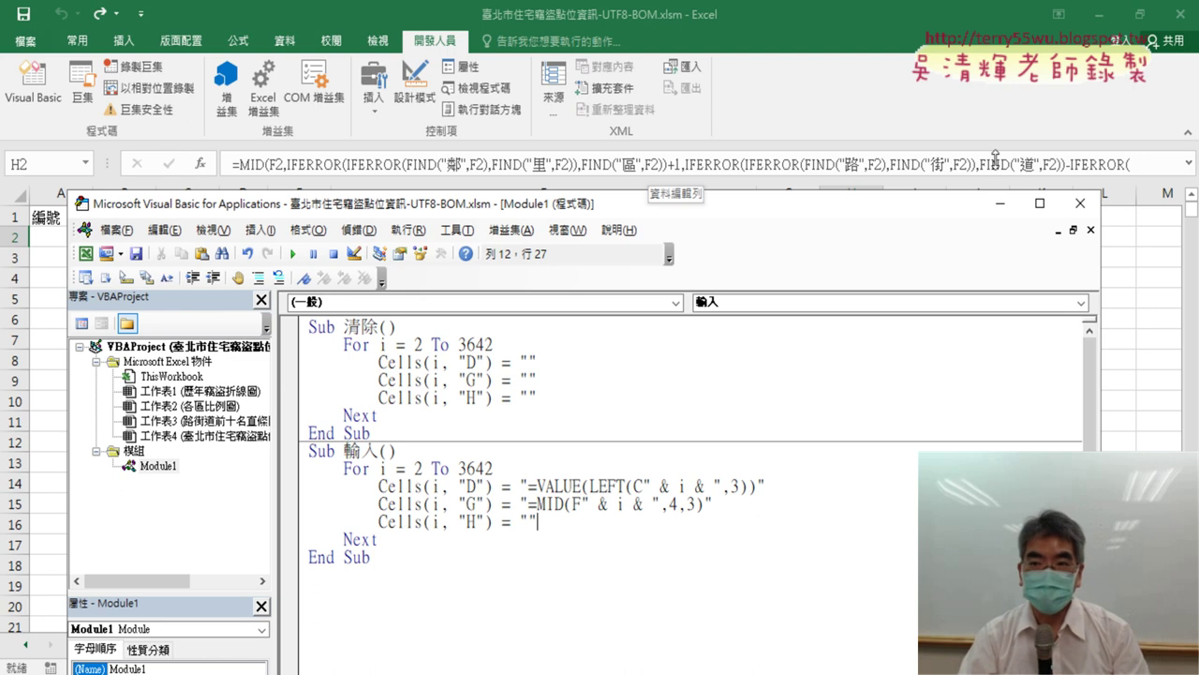
left_click(1190, 166)
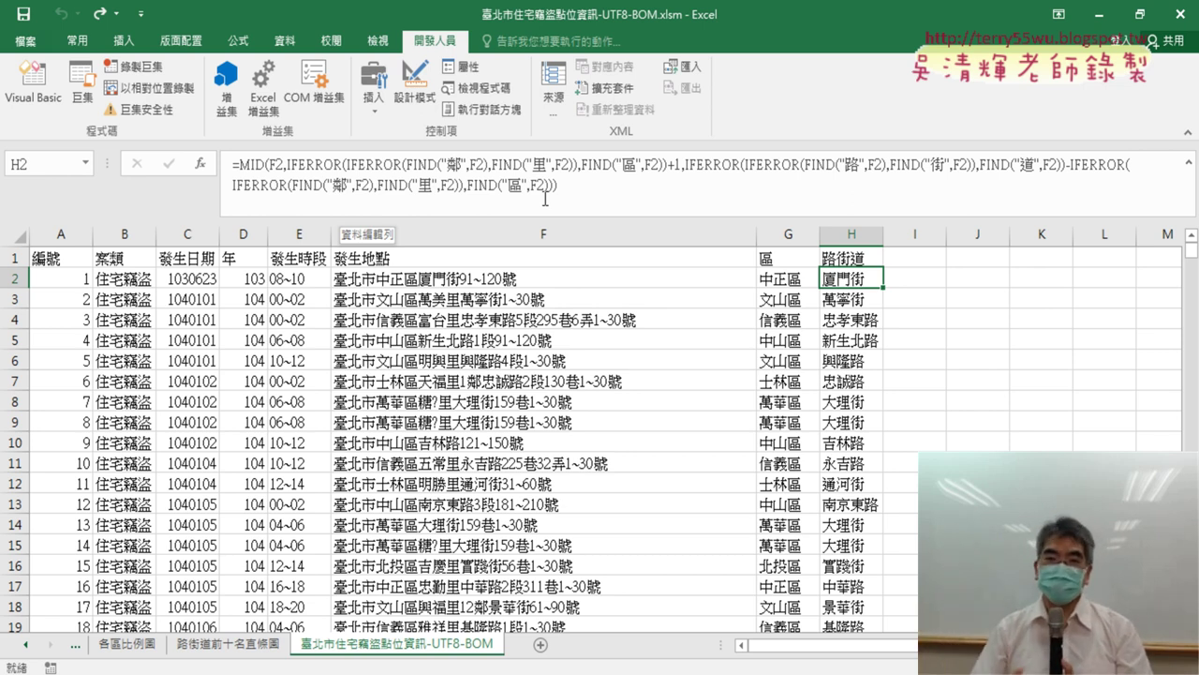
Step: Copy the entire H2 street formula from the formula bar without changing the cell
left_click_drag(544, 198, 141, 142)
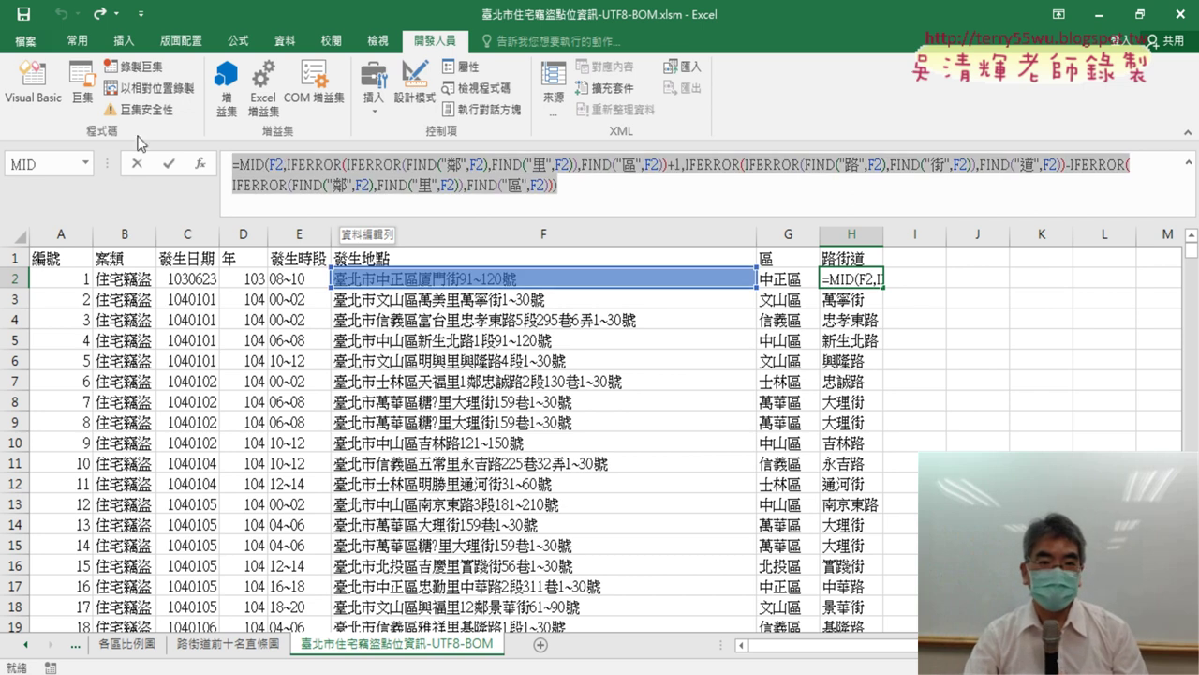
right_click(357, 183)
left_click(412, 213)
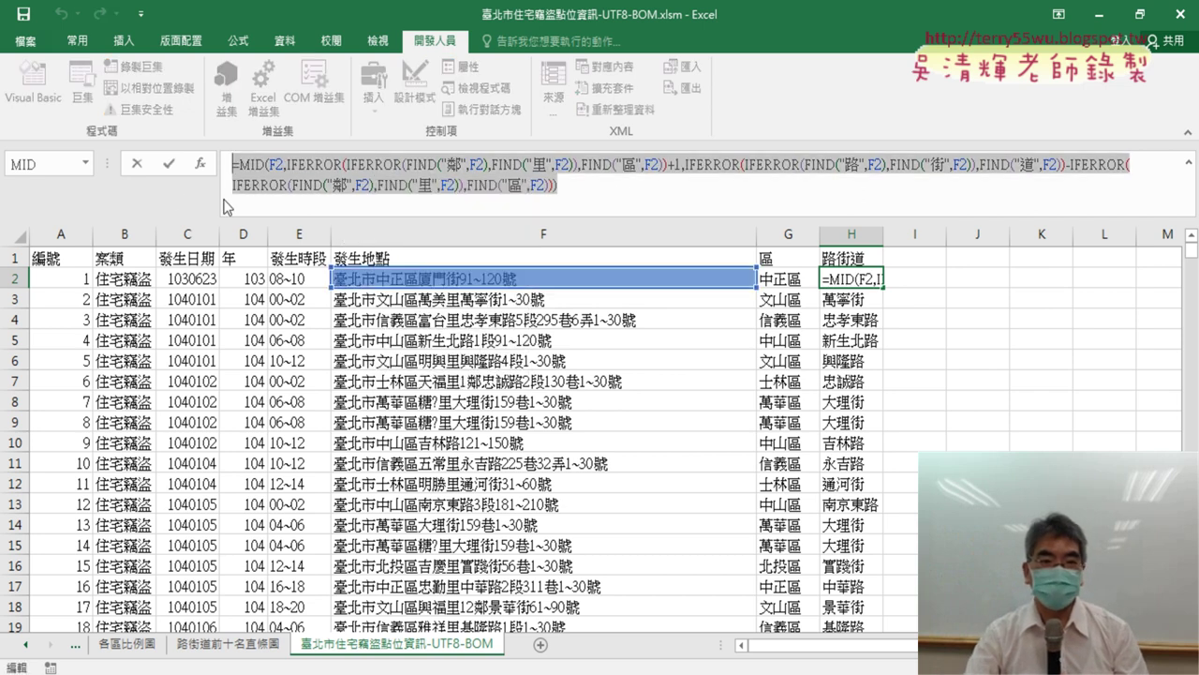
left_click(138, 166)
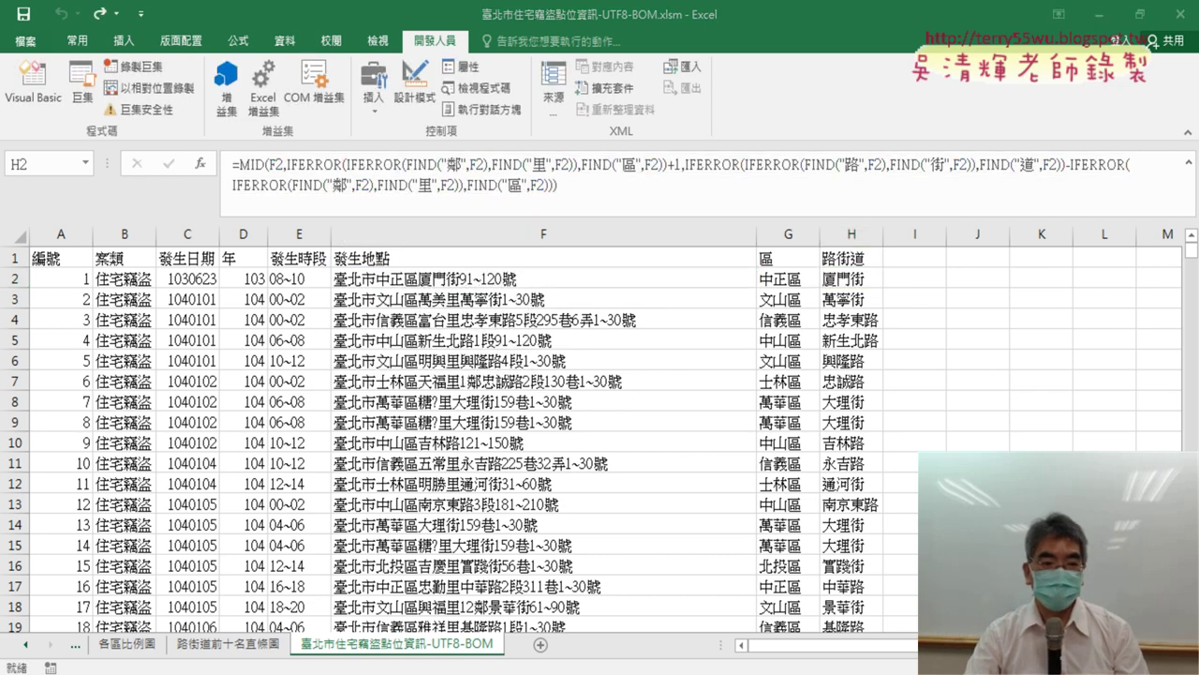
Step: Launch Notepad from the Start menu's 附屬應用程式 folder
key("super")
scroll(133, 387, "down", 5)
scroll(133, 387, "down", 5)
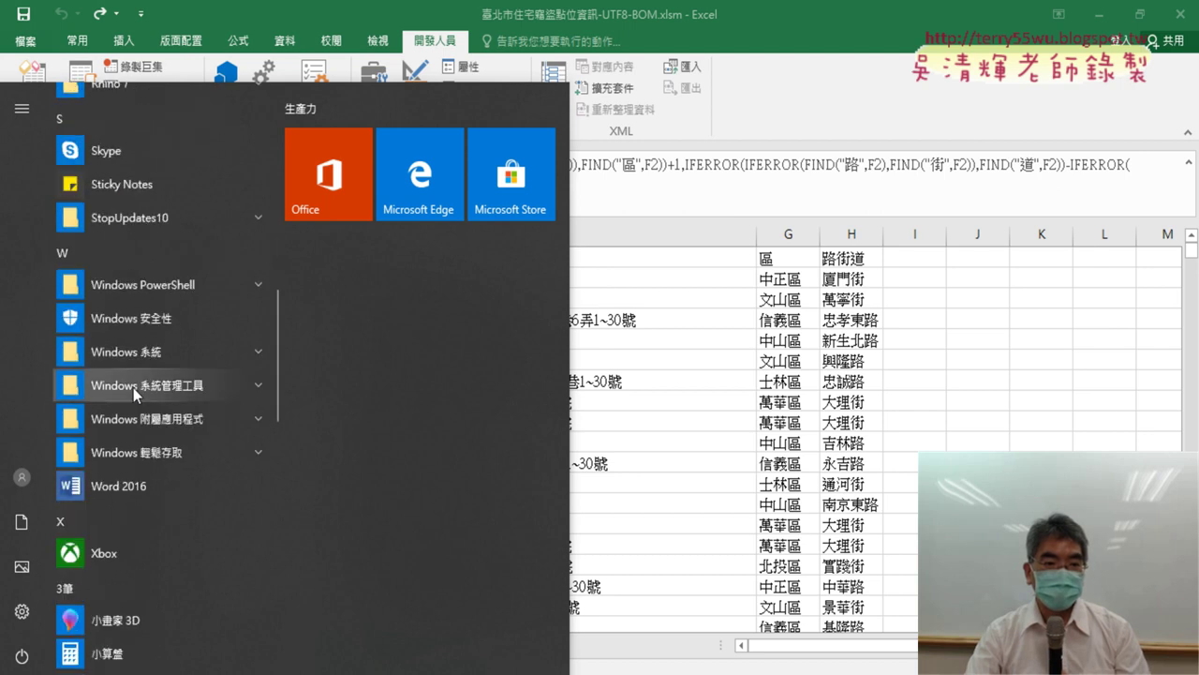
left_click(166, 423)
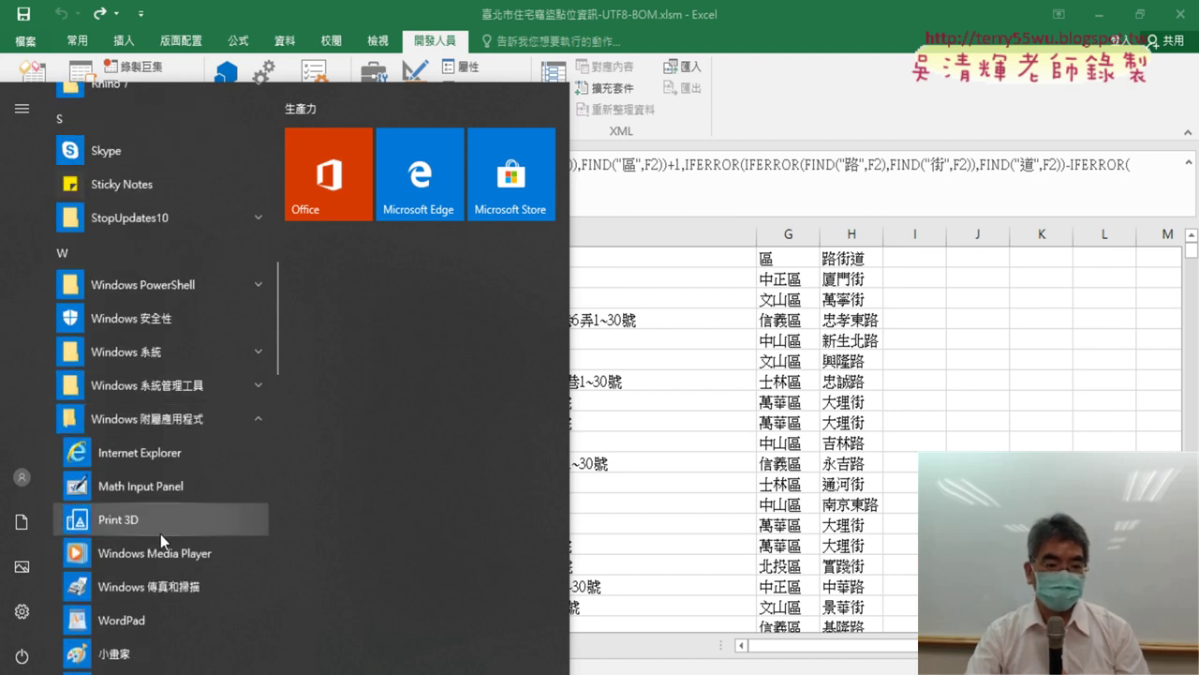
scroll(165, 478, "down", 3)
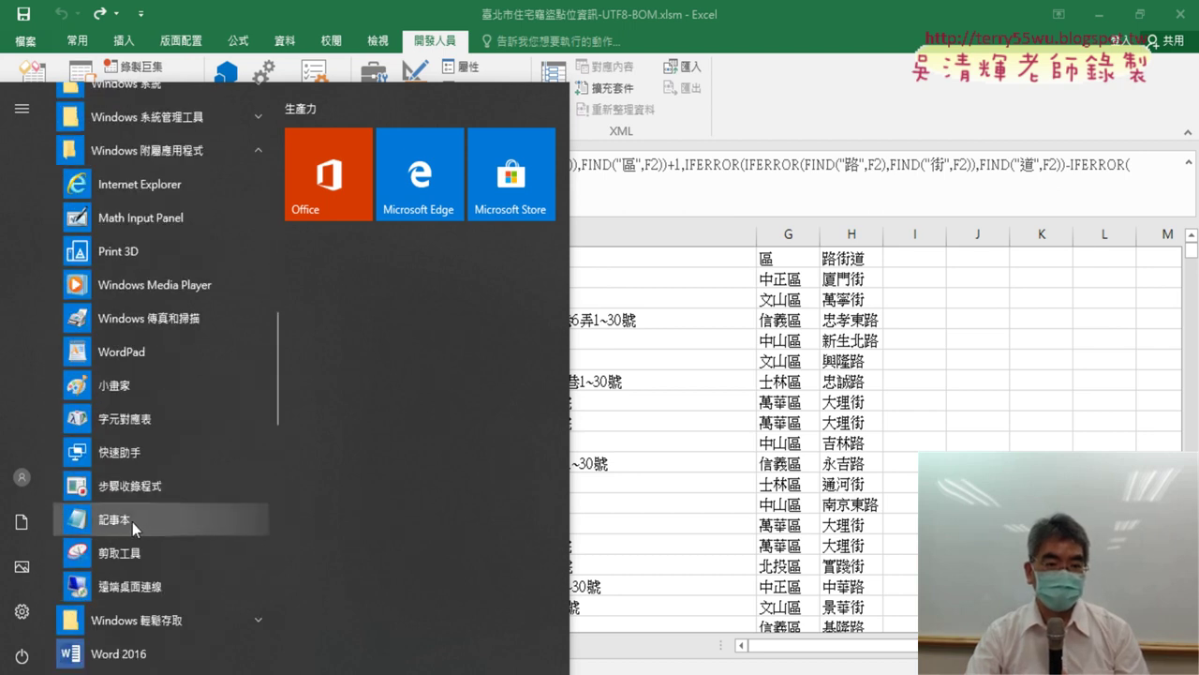
left_click(133, 522)
right_click(408, 281)
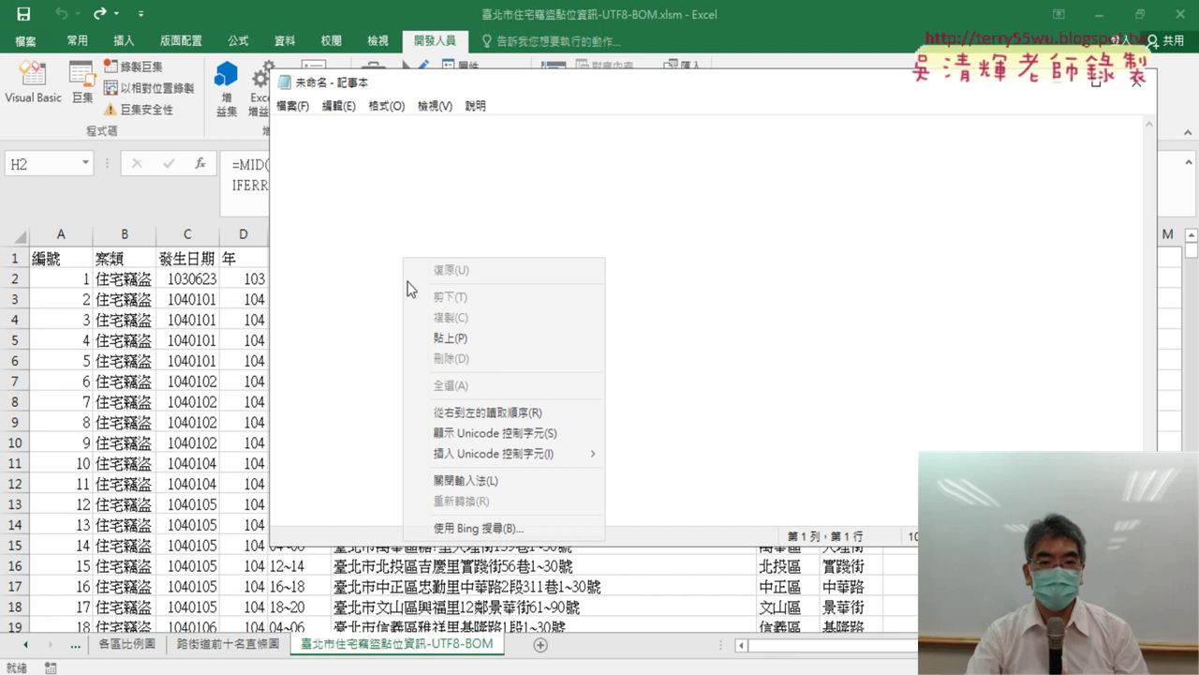
Step: Paste the formula into Notepad and replace every " with "" using Replace All
left_click(448, 337)
left_click(344, 107)
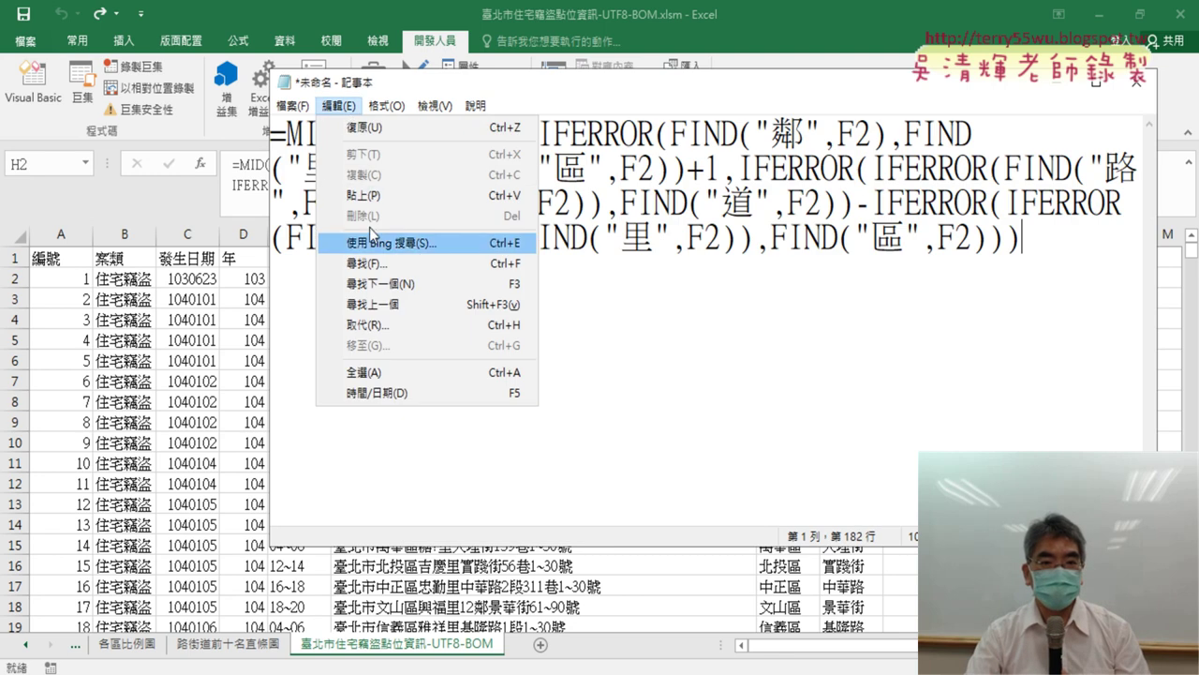
left_click(375, 328)
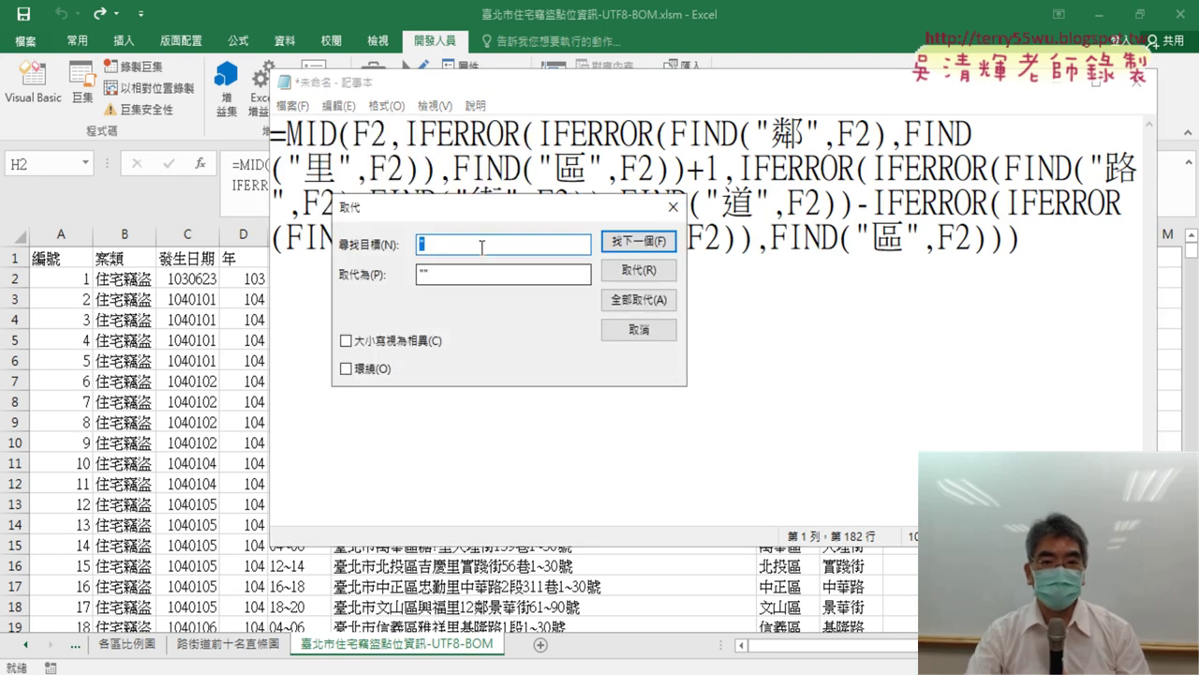
left_click(457, 273)
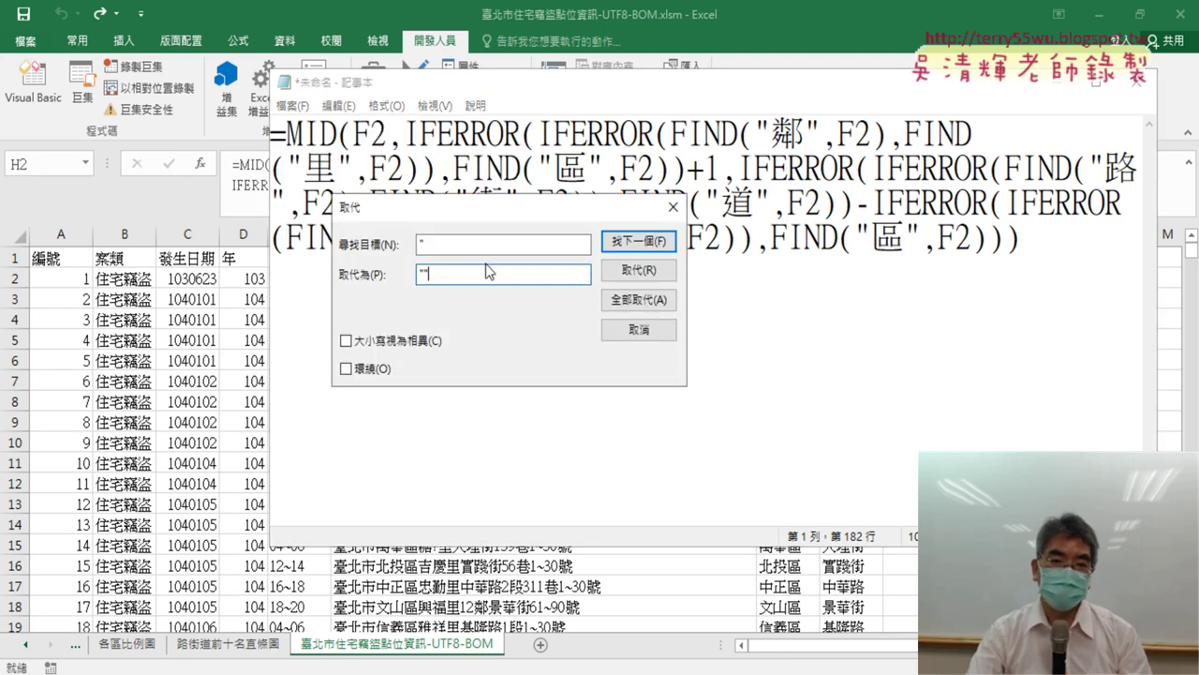
left_click(650, 302)
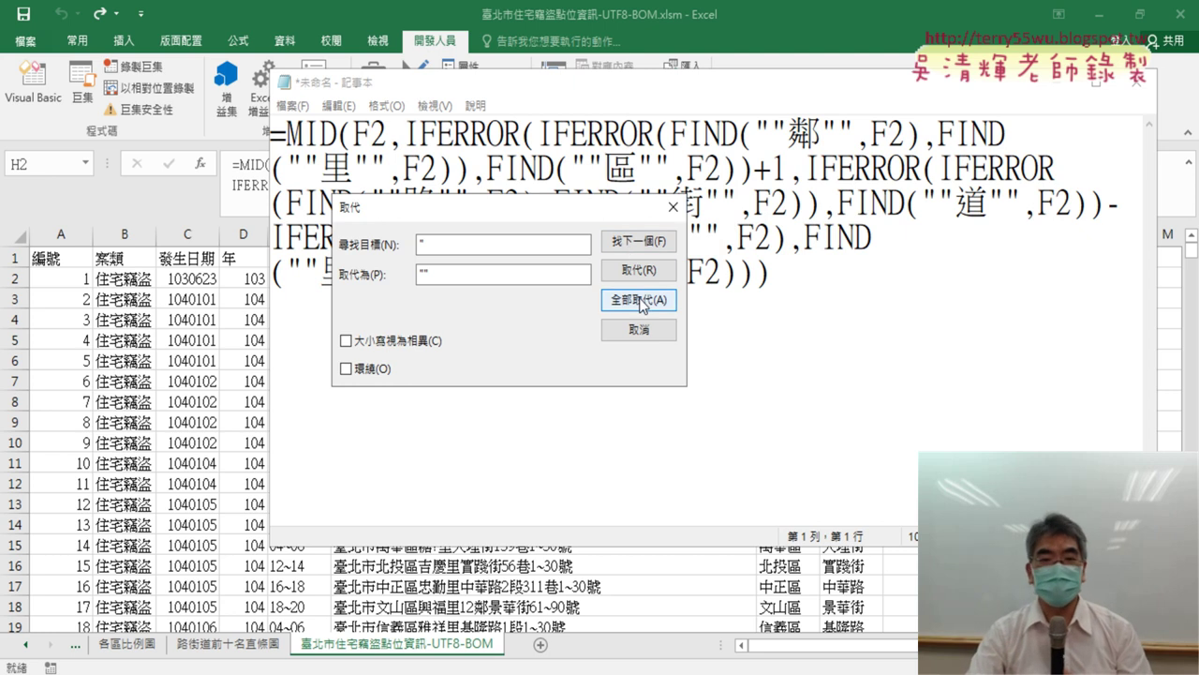
left_click(673, 207)
Step: Select and copy the whole quote-doubled formula
key("ctrl+a")
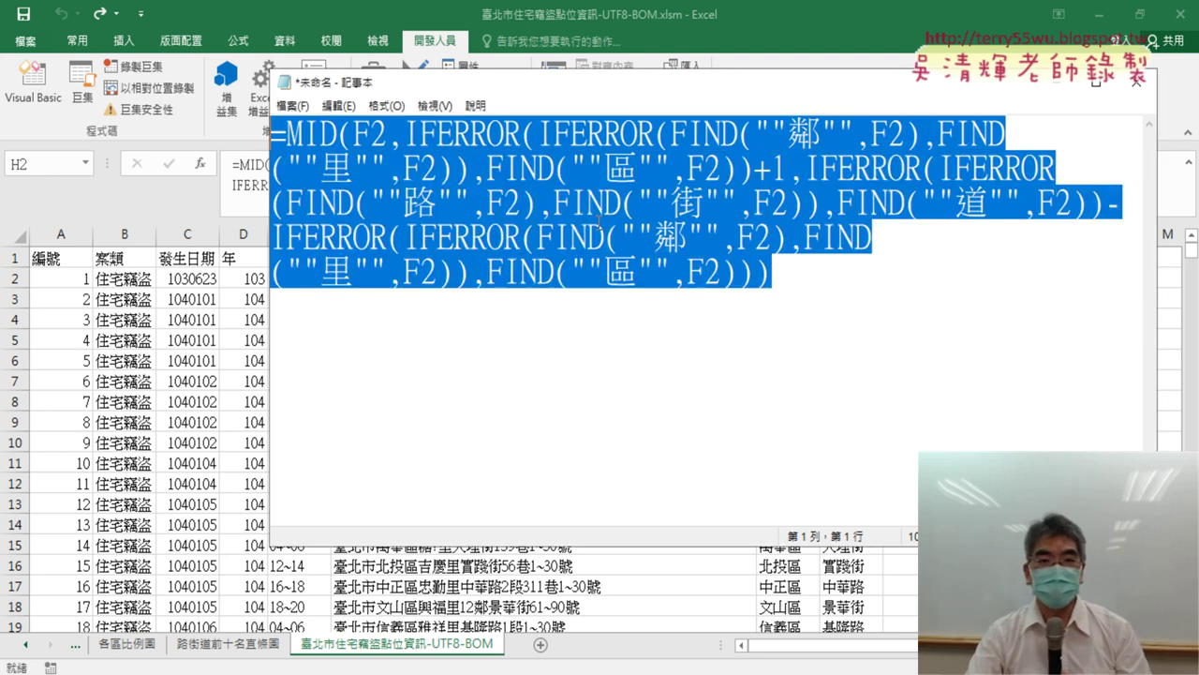
right_click(599, 222)
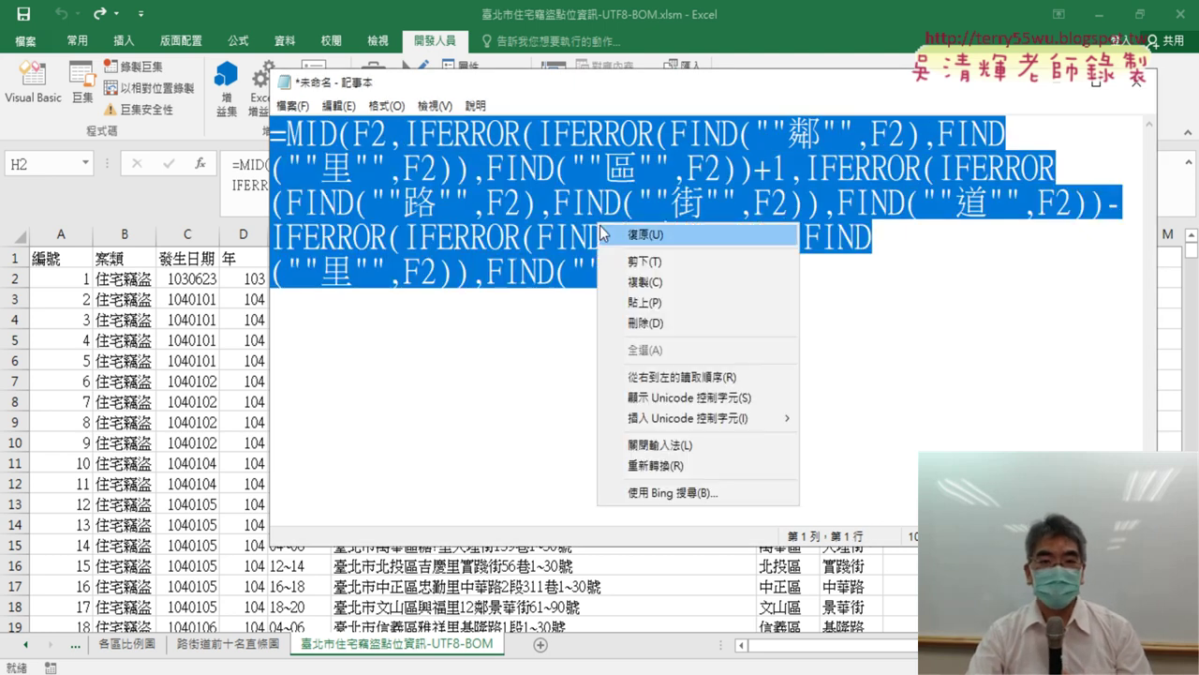
left_click(659, 283)
left_click(836, 308)
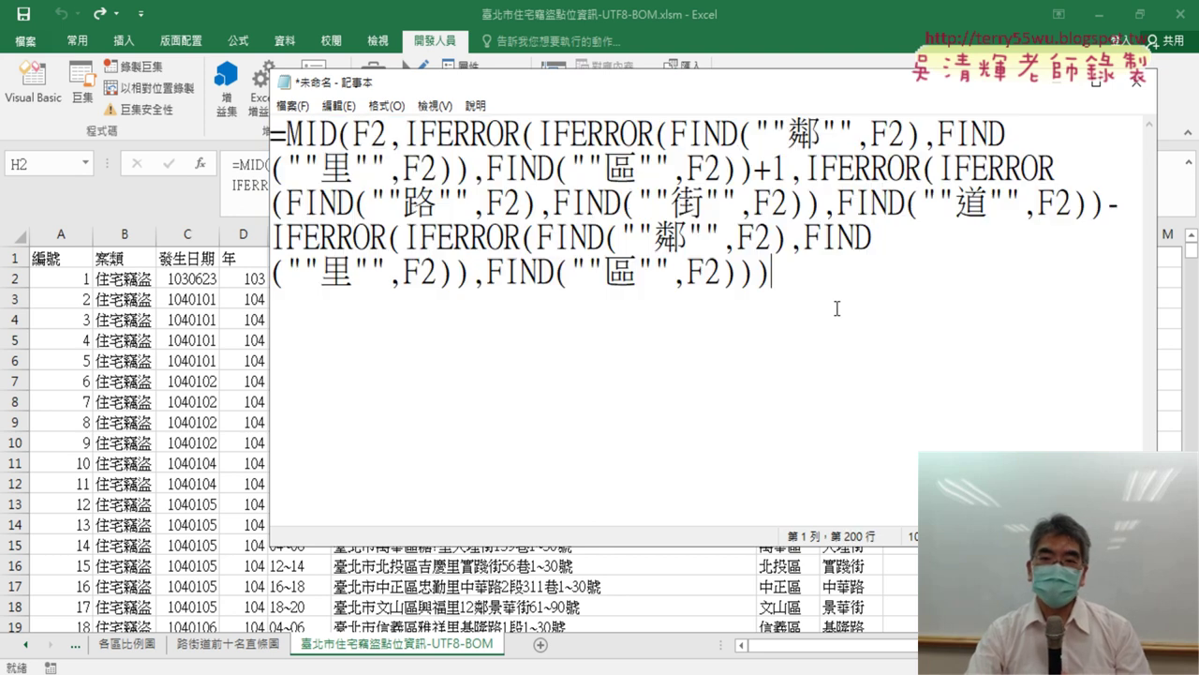
Step: Change the first F2 after MID( into F" & i & " with spaces around the &
left_click_drag(388, 139, 372, 139)
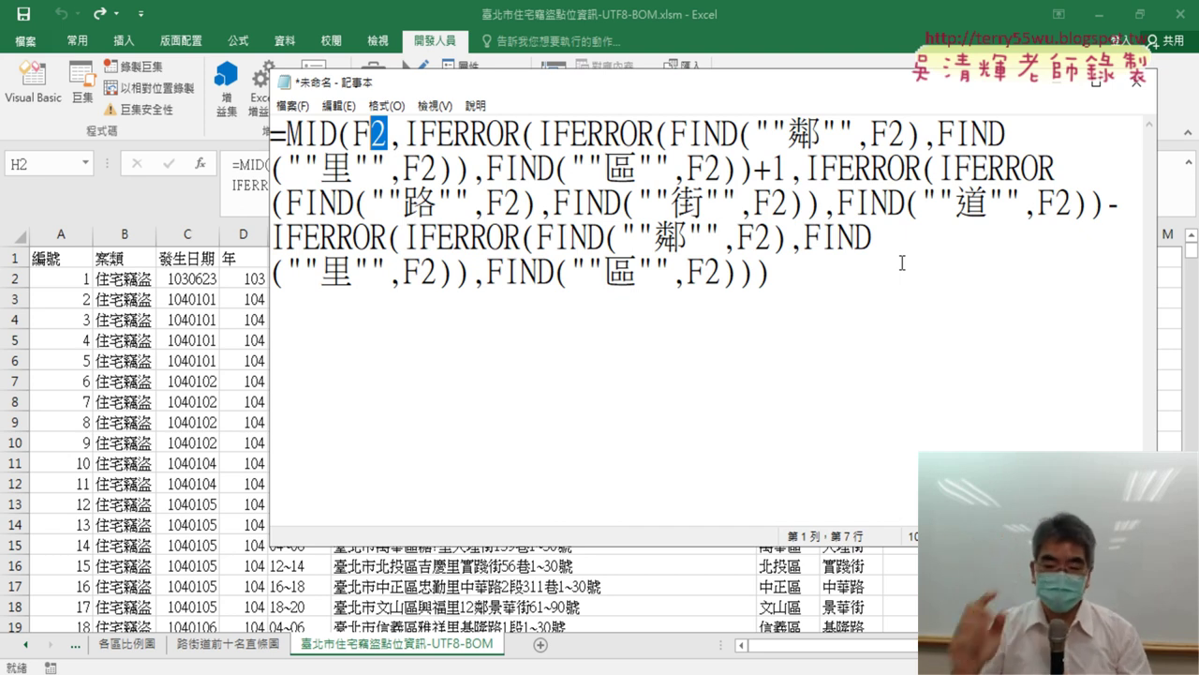
type("\"\"")
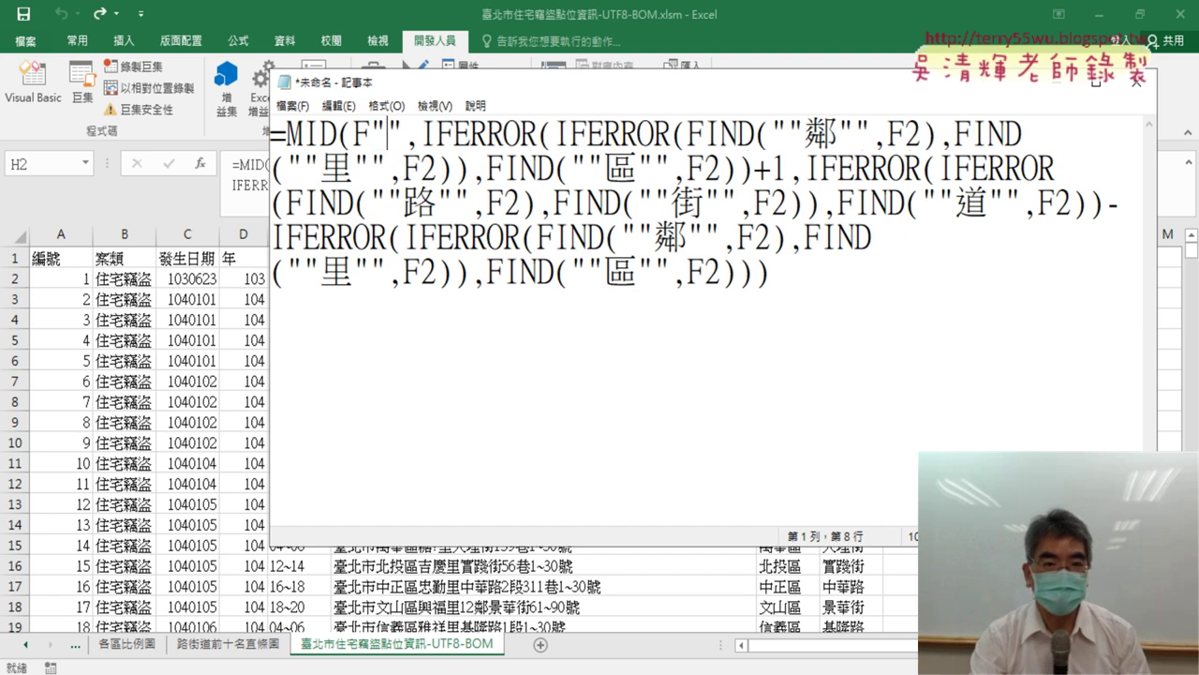
type("&&")
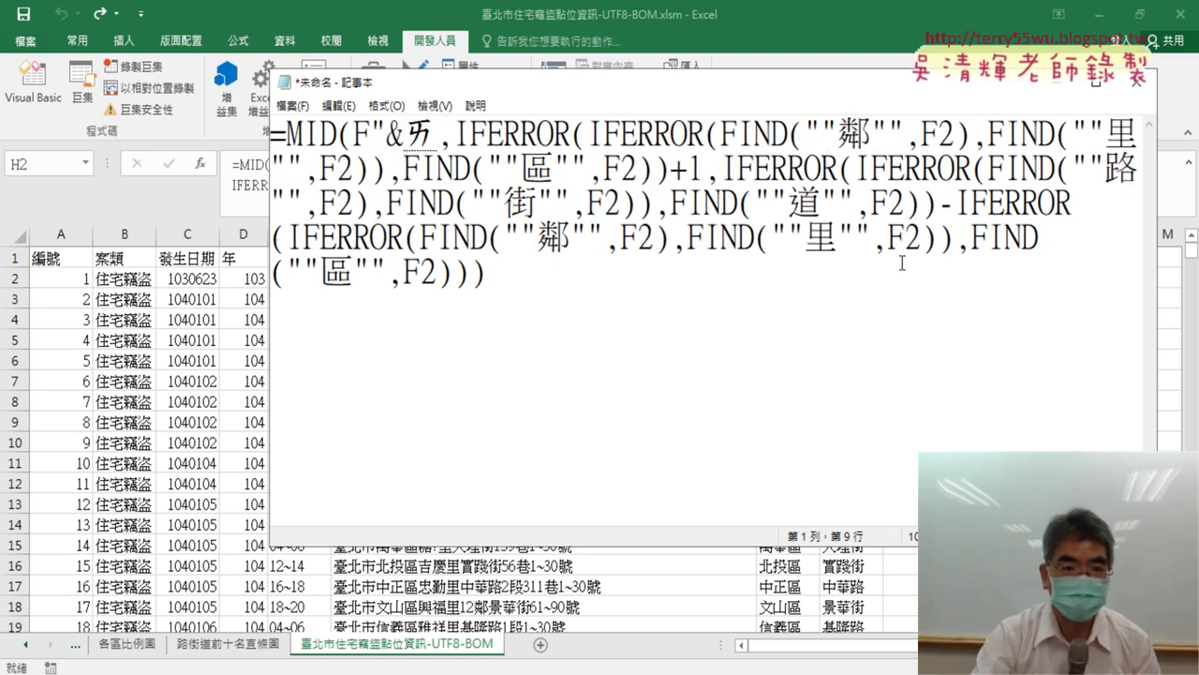
type("i&")
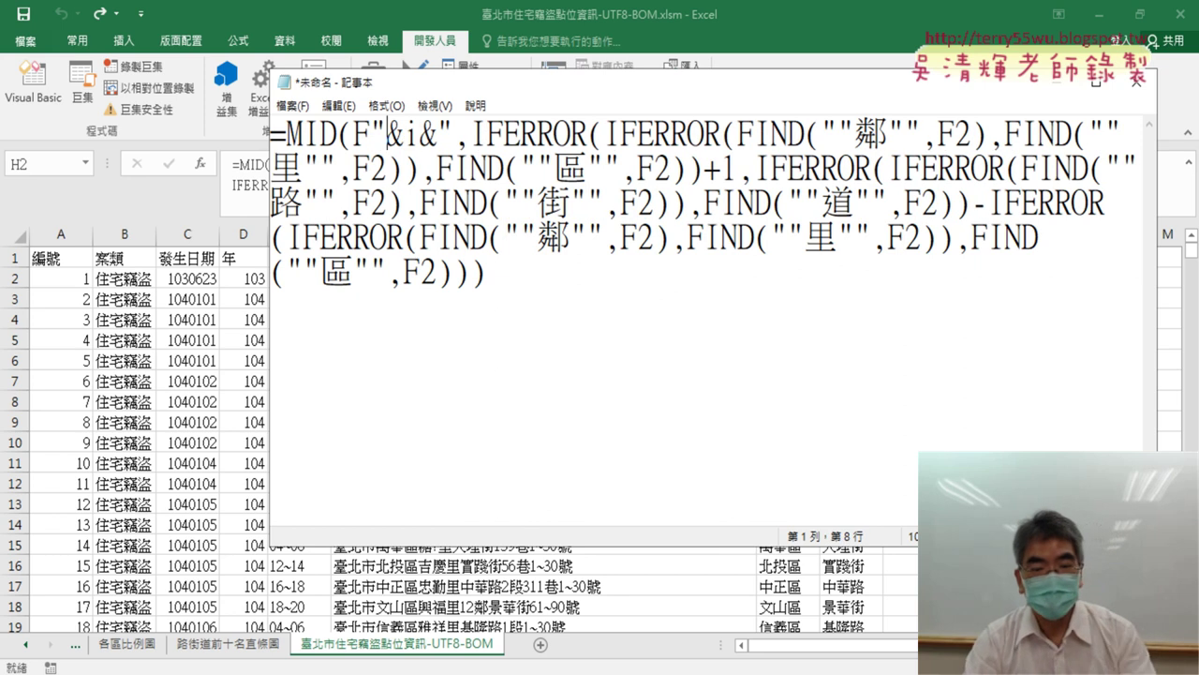
key("Left")
key("Left")
key("Right")
key("Right")
key("Right")
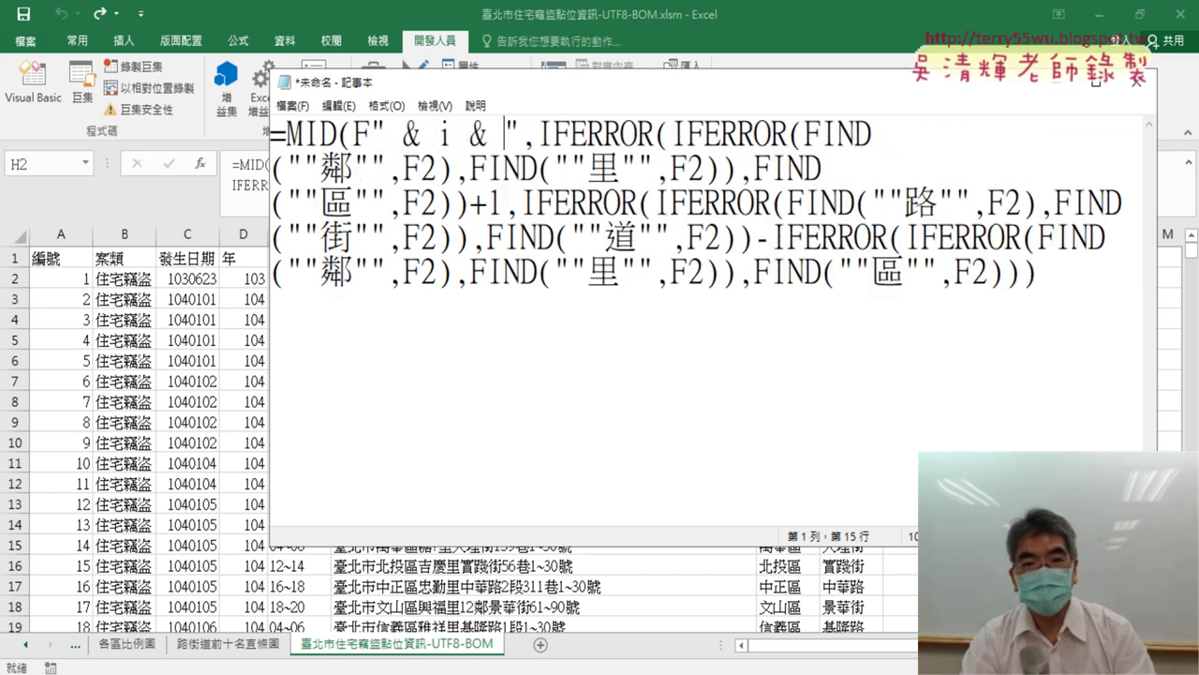
key("Right")
key("shift+Left")
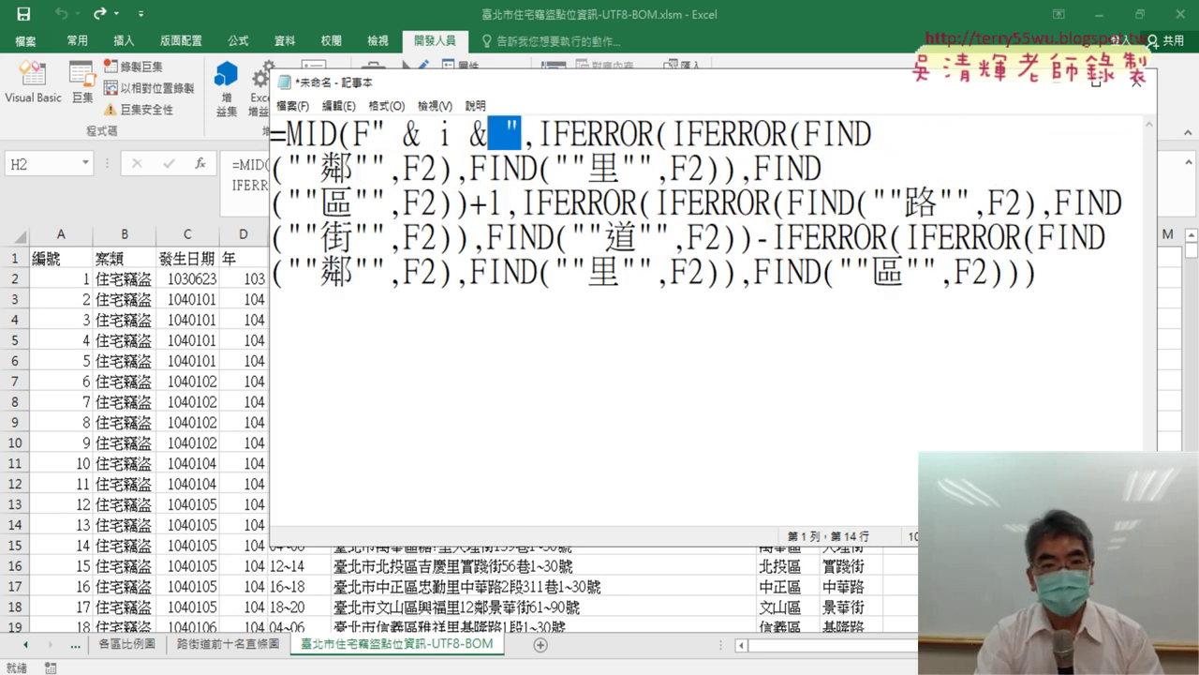
key("shift+Left")
key("shift+Left")
key("shift+Left")
key("shift+Left")
key("shift+Left")
key("shift+Right")
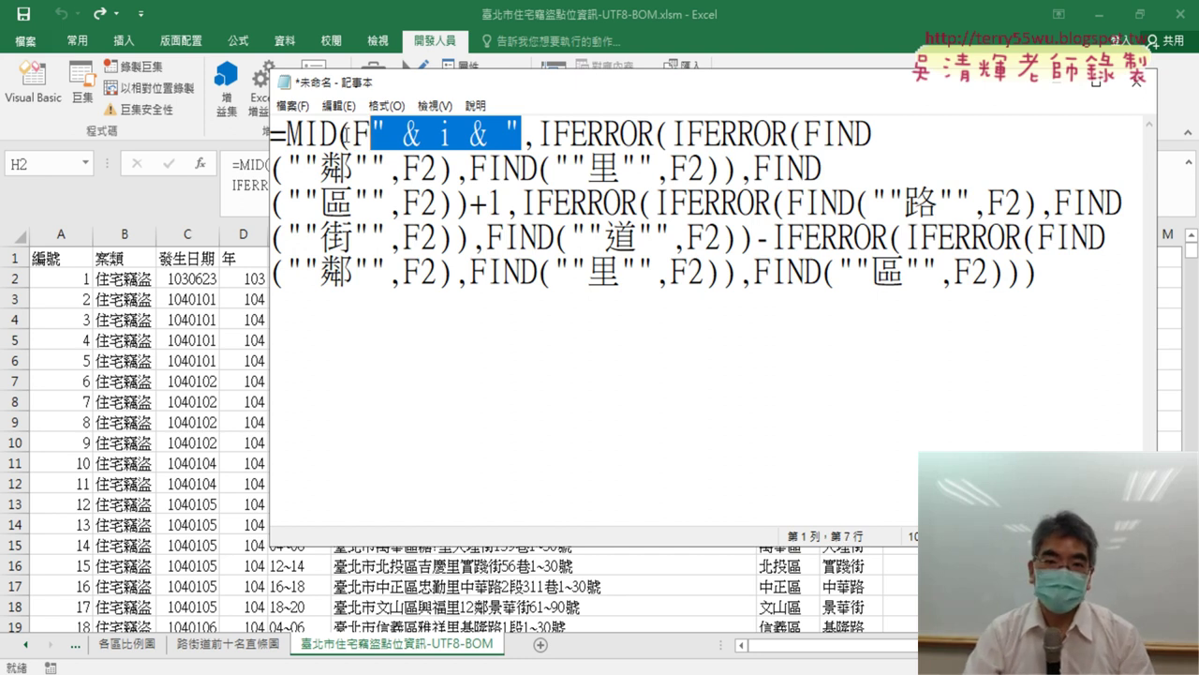
Step: Select the next F2 reference and bring up Replace for it
left_click_drag(350, 135, 521, 136)
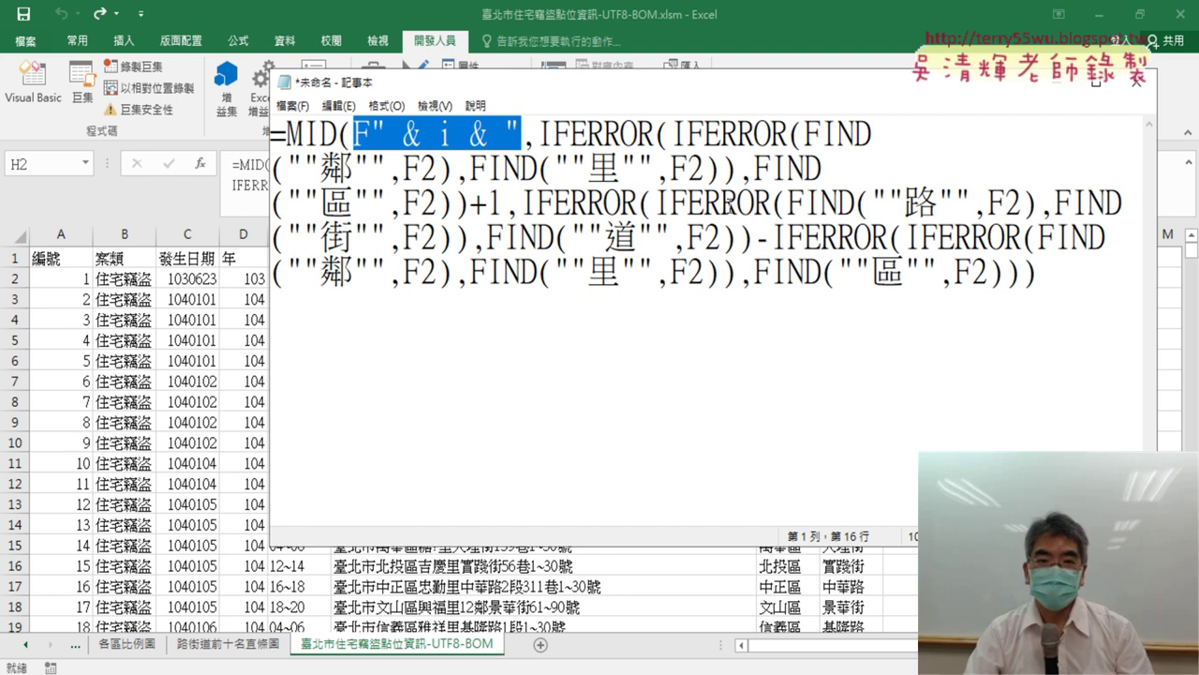
left_click_drag(703, 168, 673, 169)
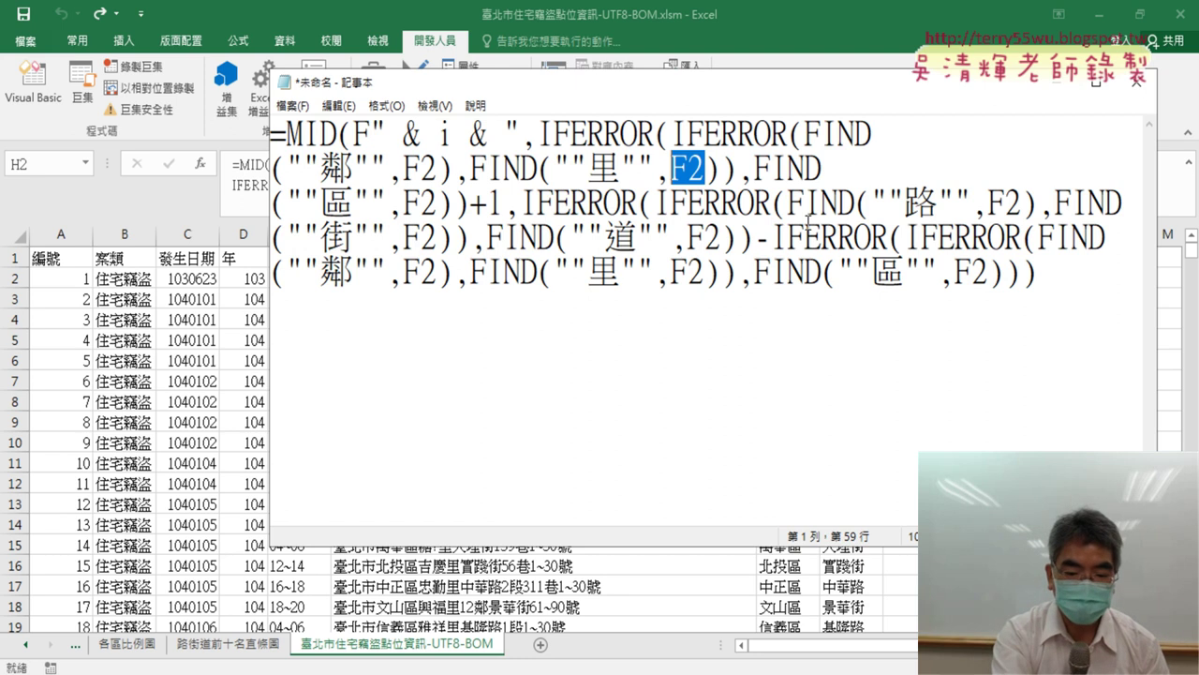
key("ctrl+h")
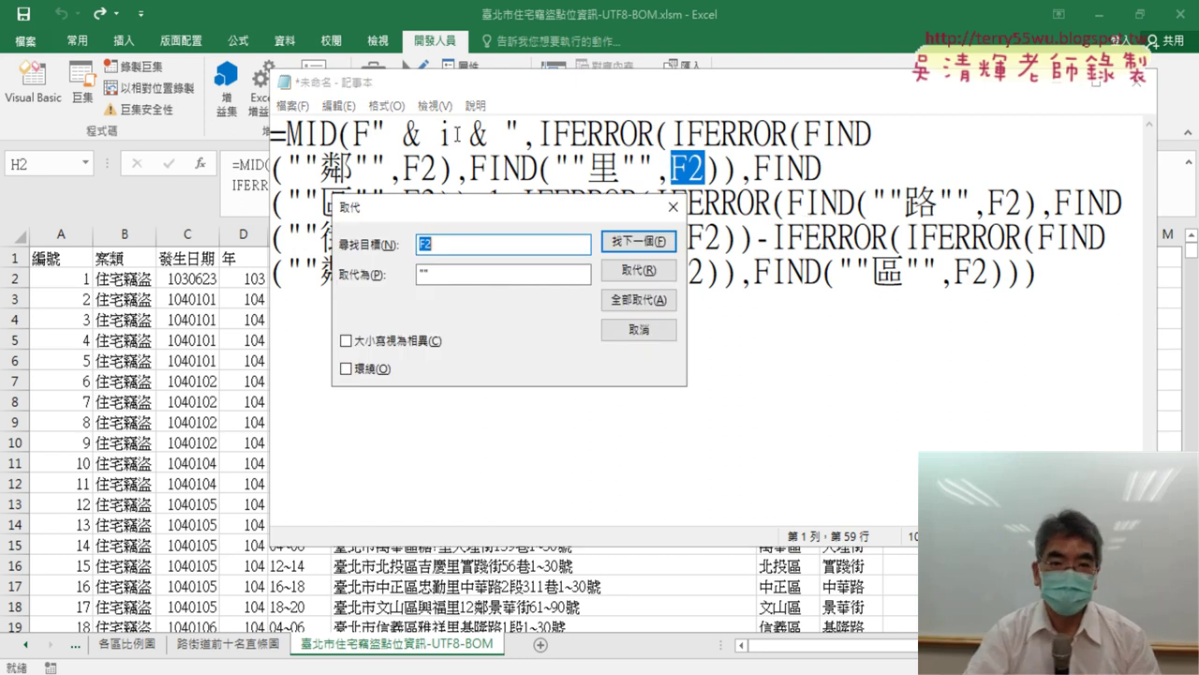
Step: Set the Replace dialog's 取代為 text to the copied F" & i & " expression
left_click_drag(354, 131, 518, 140)
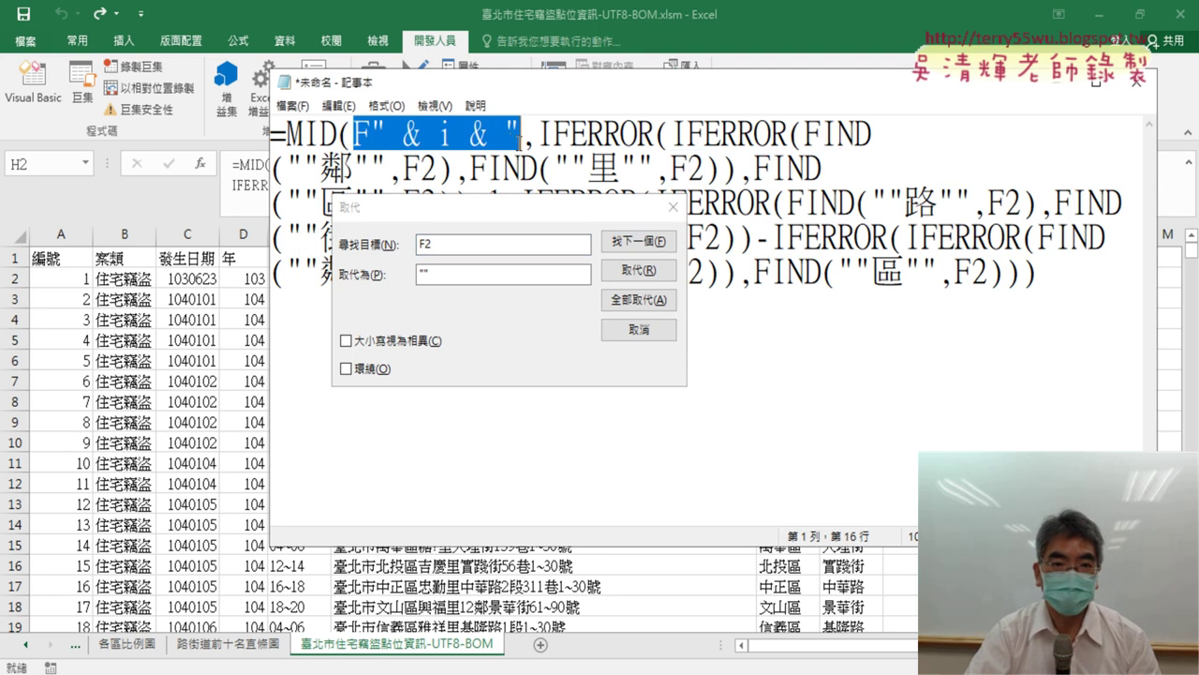
right_click(487, 138)
left_click(531, 195)
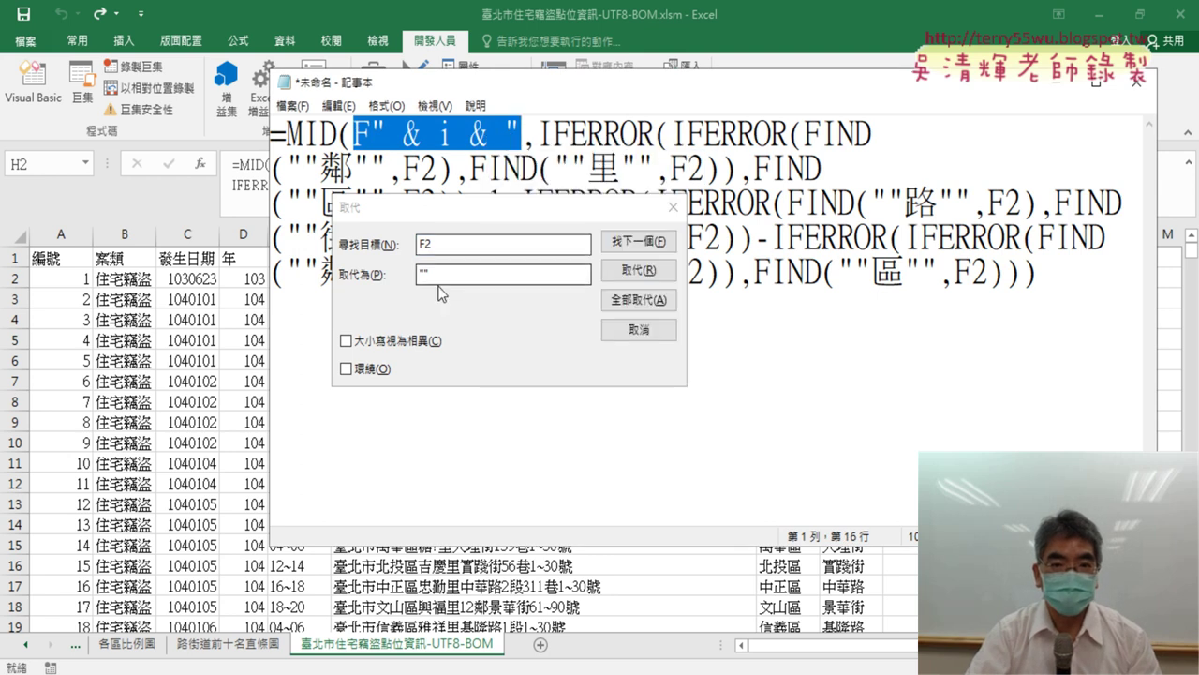
left_click(441, 276)
key("ctrl+v")
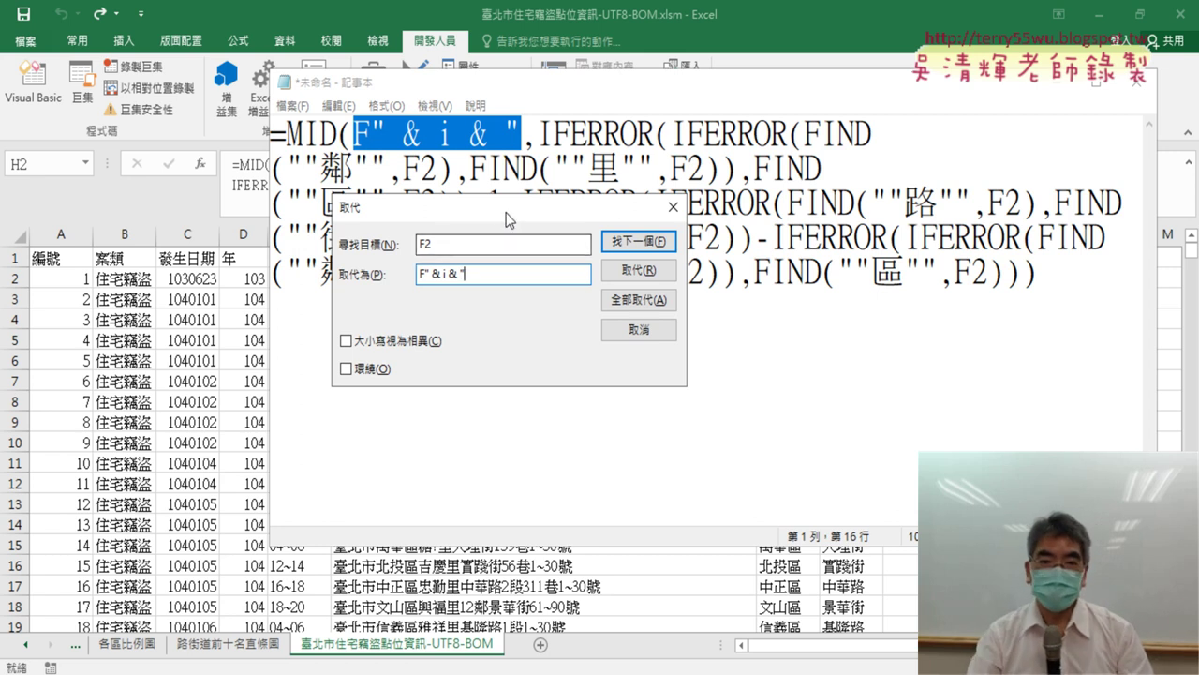
Step: Replace a couple of F2s individually, then all remaining ones, and close the dialog
left_click_drag(507, 213, 530, 271)
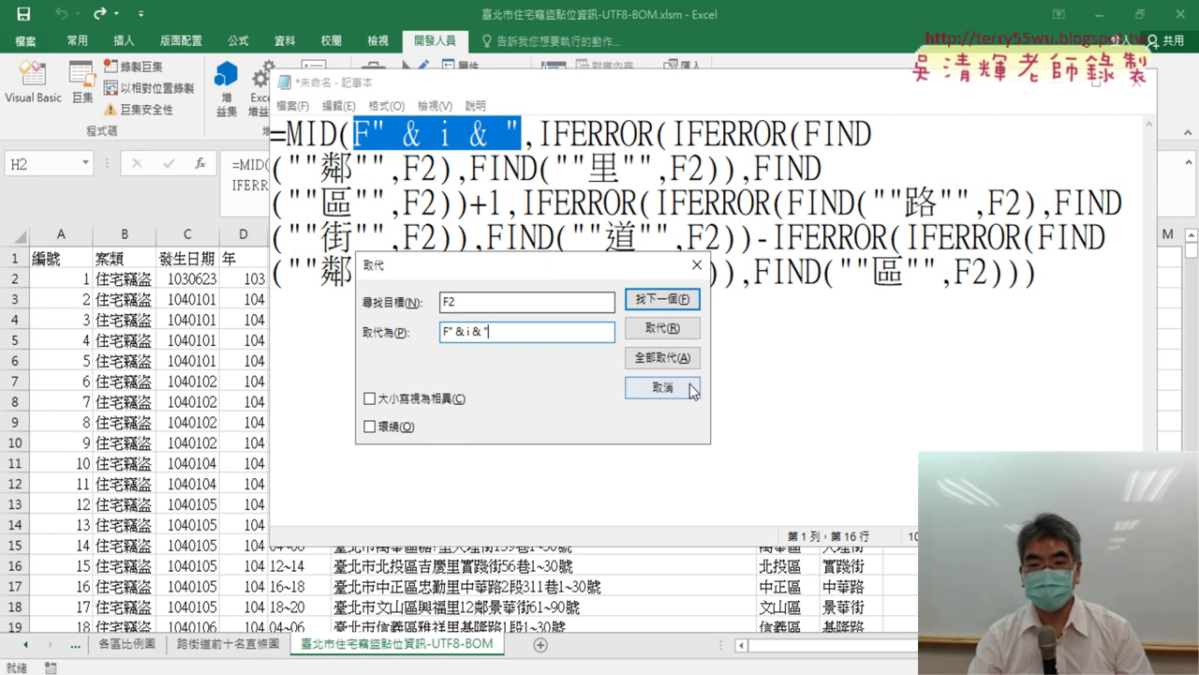
left_click(676, 335)
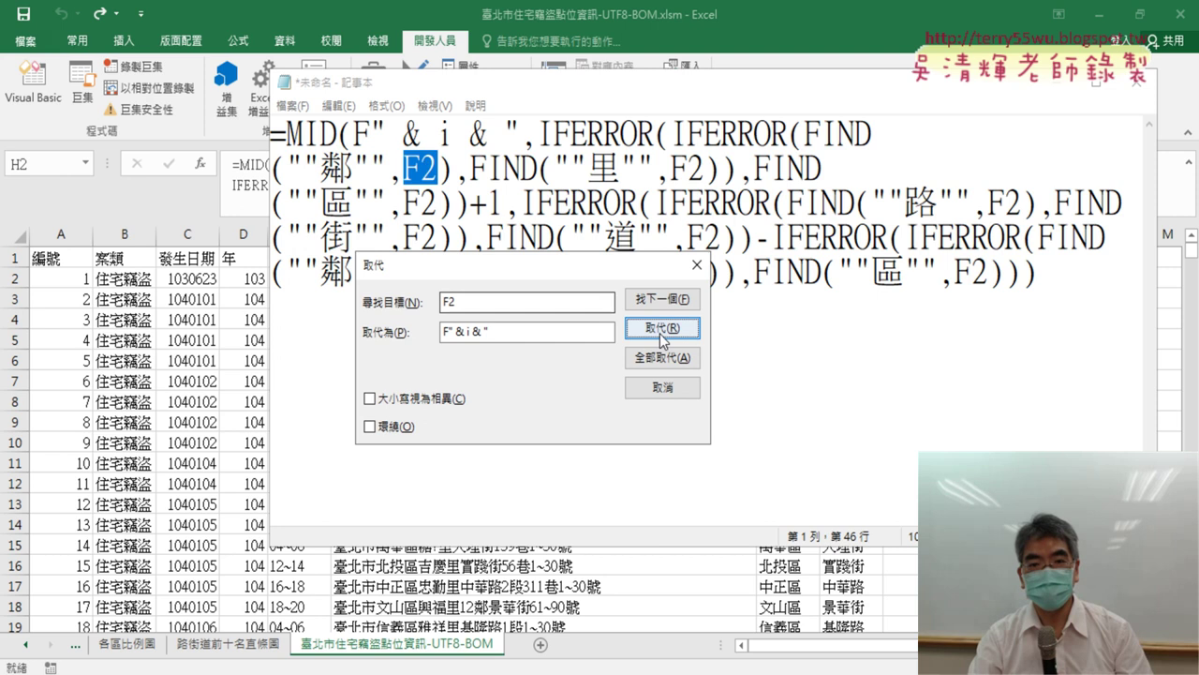
left_click(669, 333)
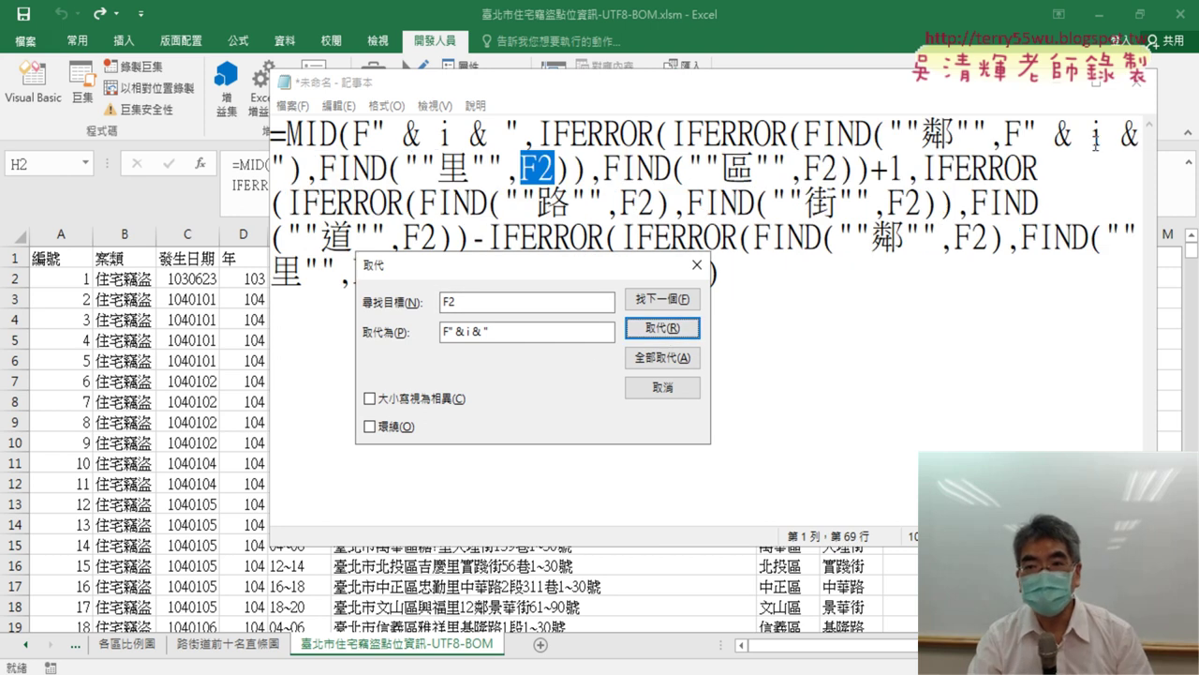
left_click(685, 336)
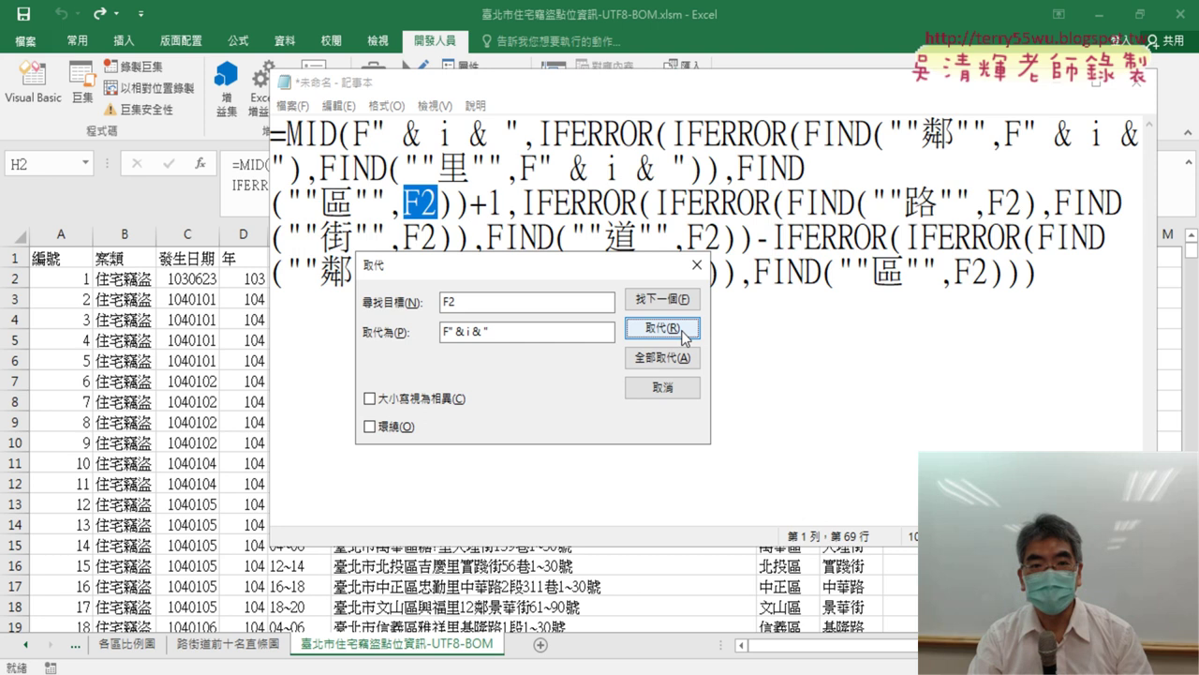
left_click(680, 332)
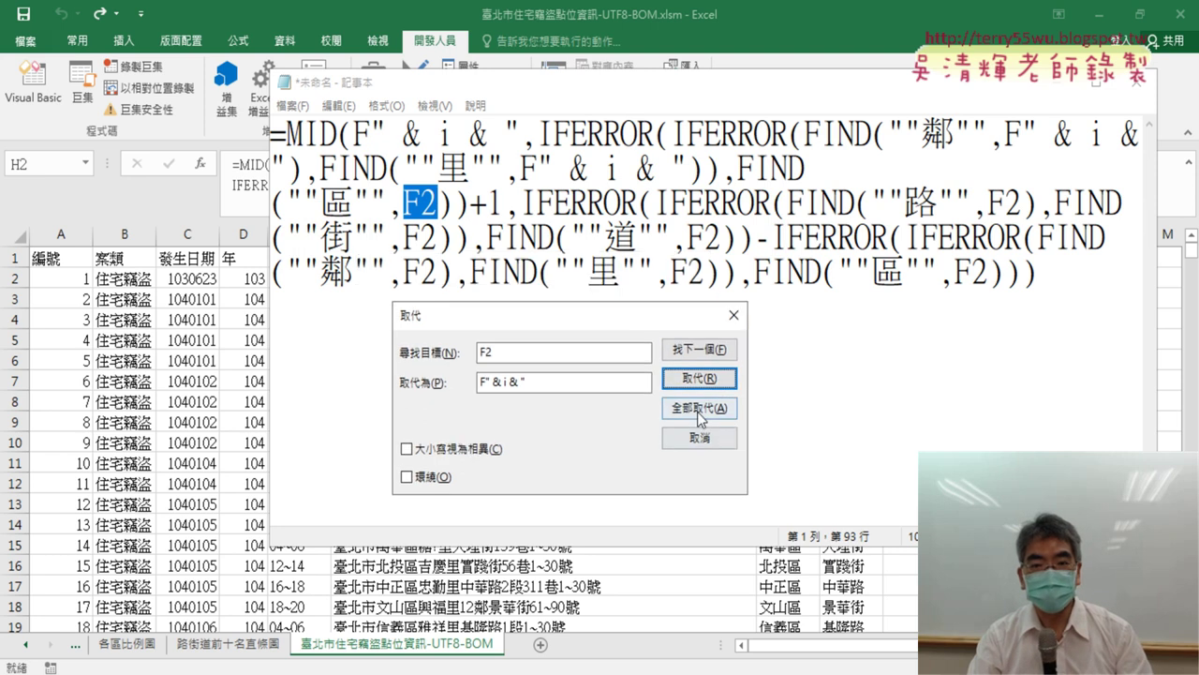
left_click(698, 414)
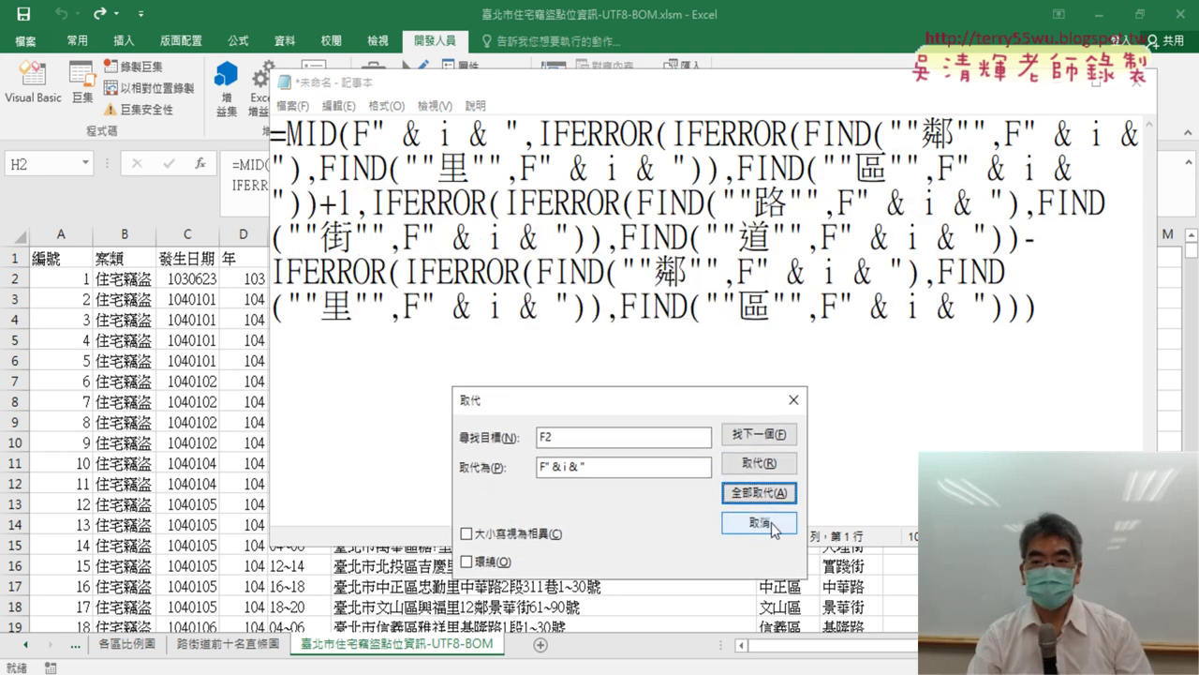
left_click(759, 522)
Step: Copy the converted Notepad formula and paste it between the quotes on the Cells(i, "H") line
key("ctrl+a")
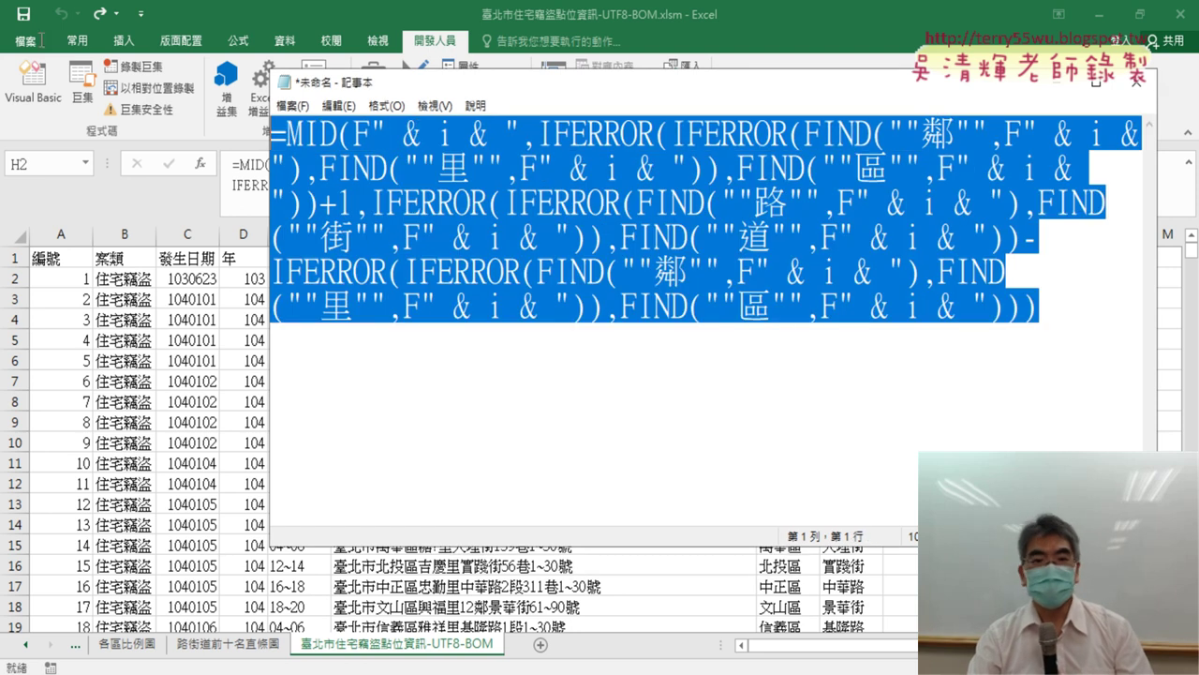
right_click(506, 205)
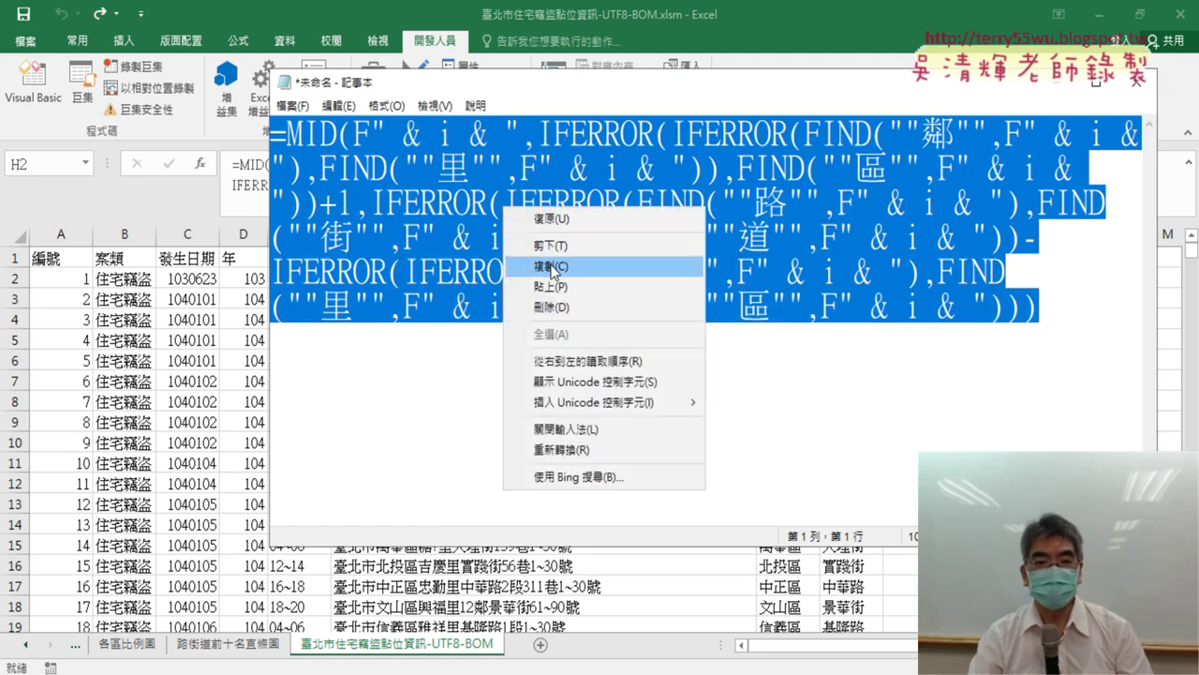
left_click(553, 267)
left_click(49, 101)
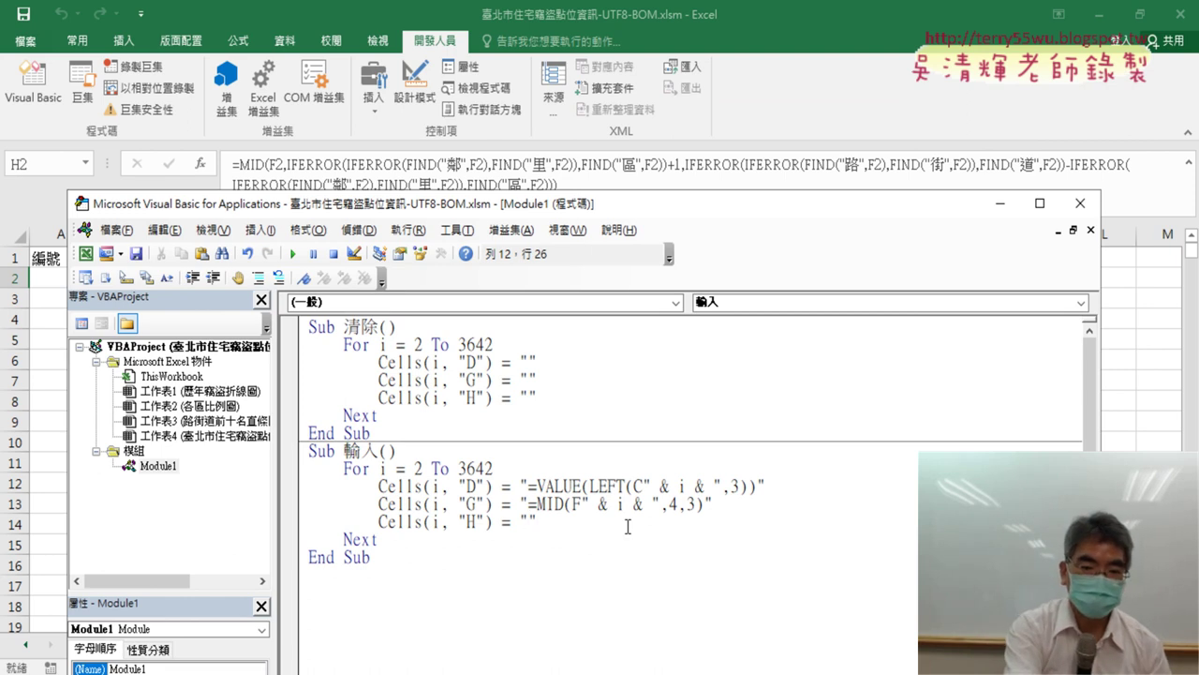
key("Left")
key("ctrl+v")
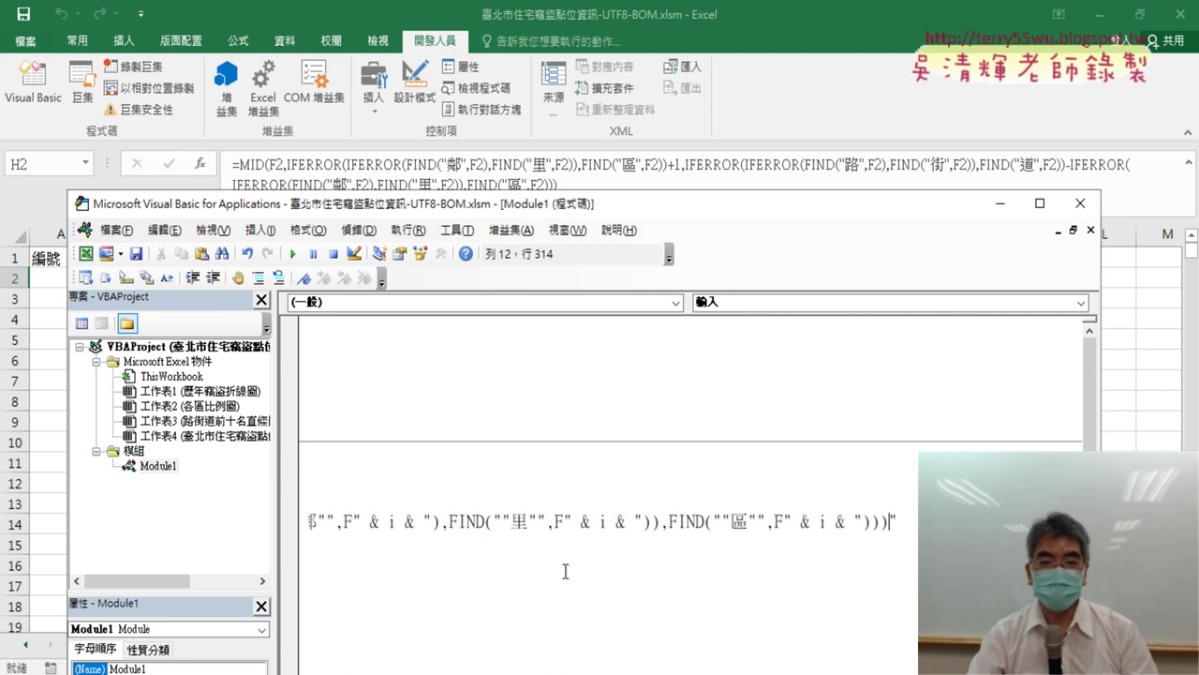
left_click_drag(671, 207, 908, 175)
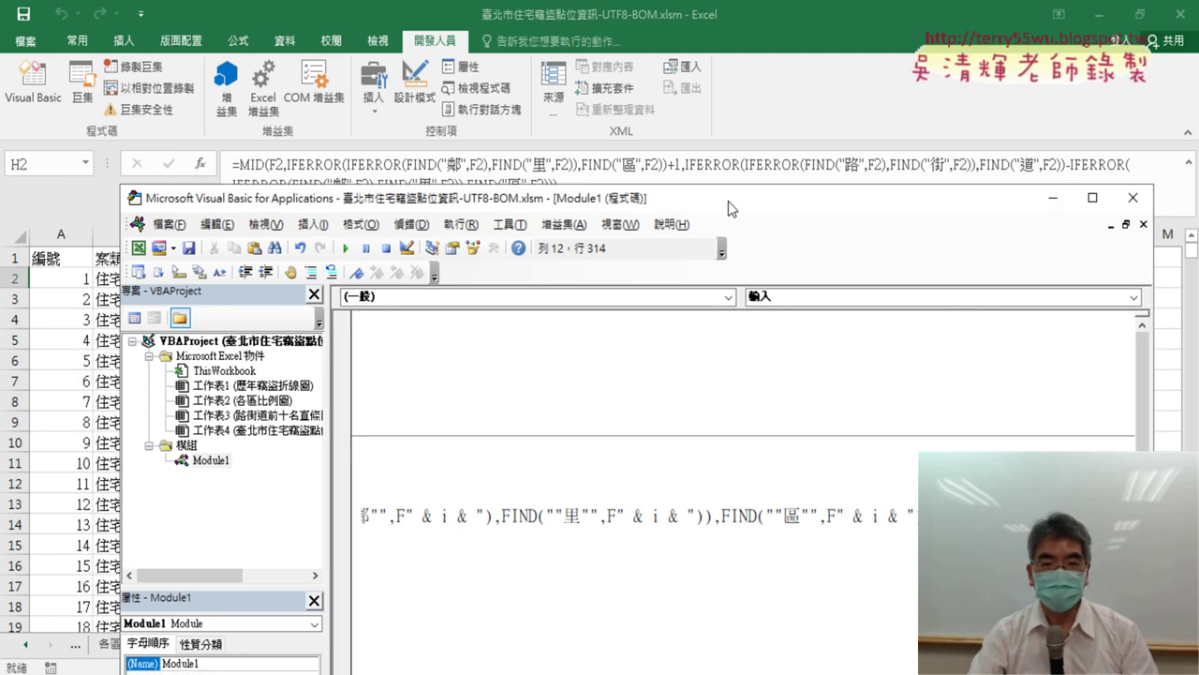
left_click(712, 580)
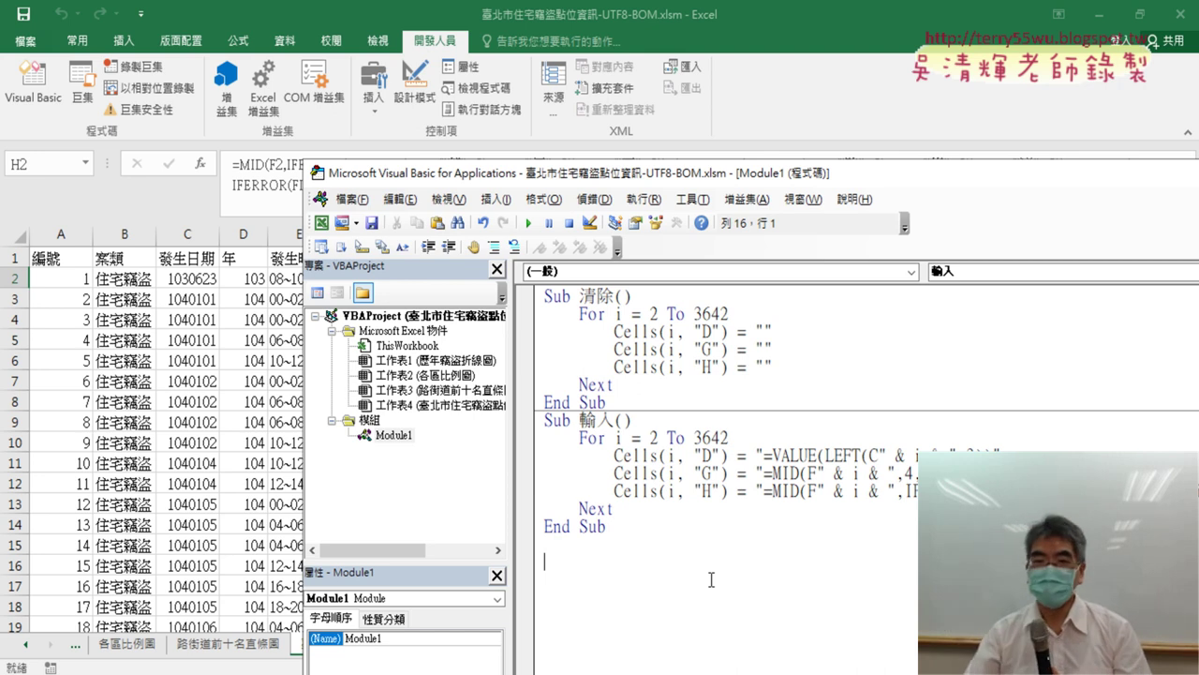
Step: Run the 清除 macro to clear columns D, G, H, then run 輸入 to refill them
left_click_drag(757, 179, 661, 327)
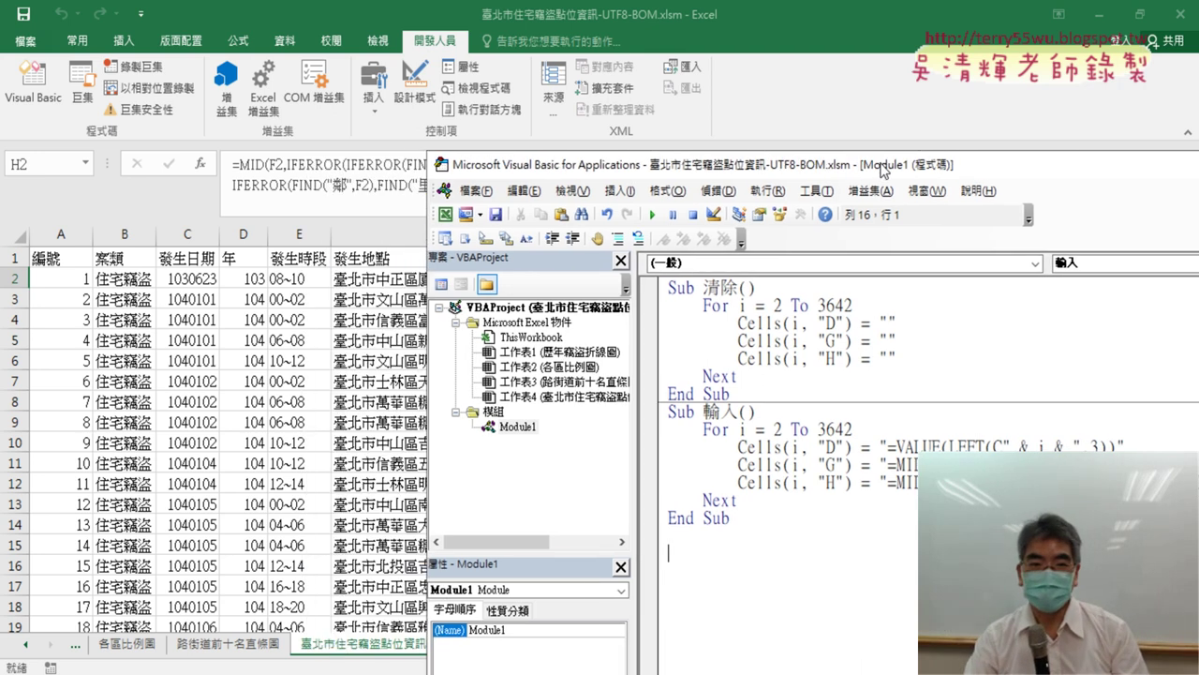
left_click(534, 497)
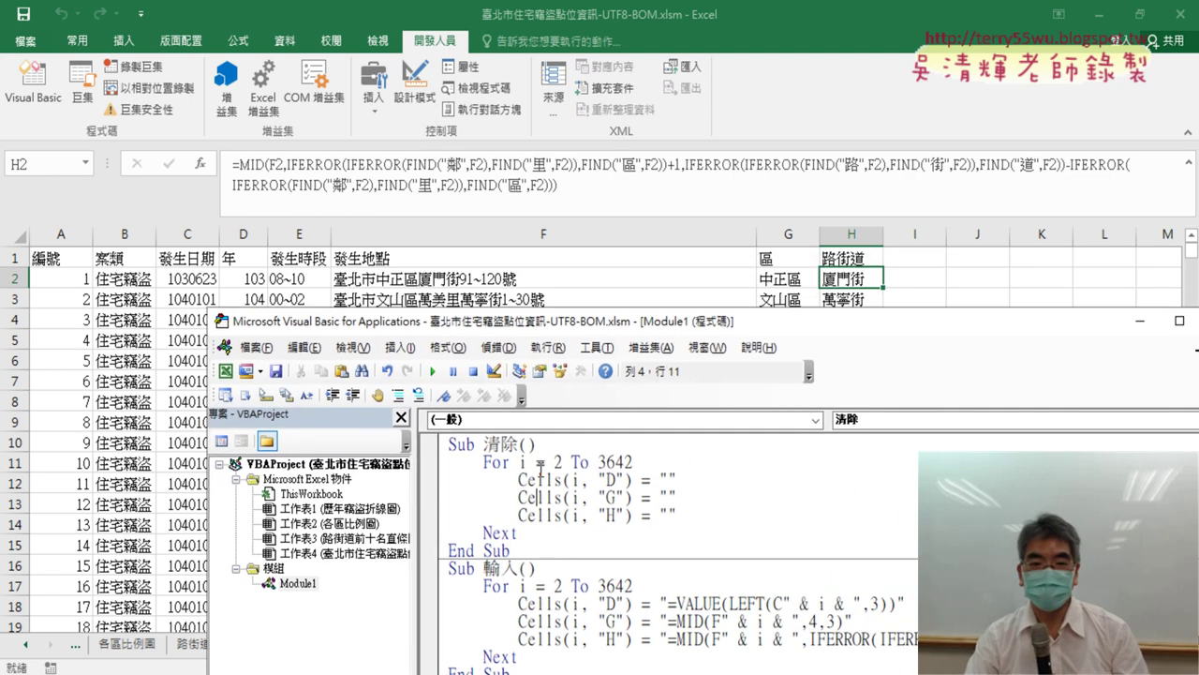
left_click(433, 371)
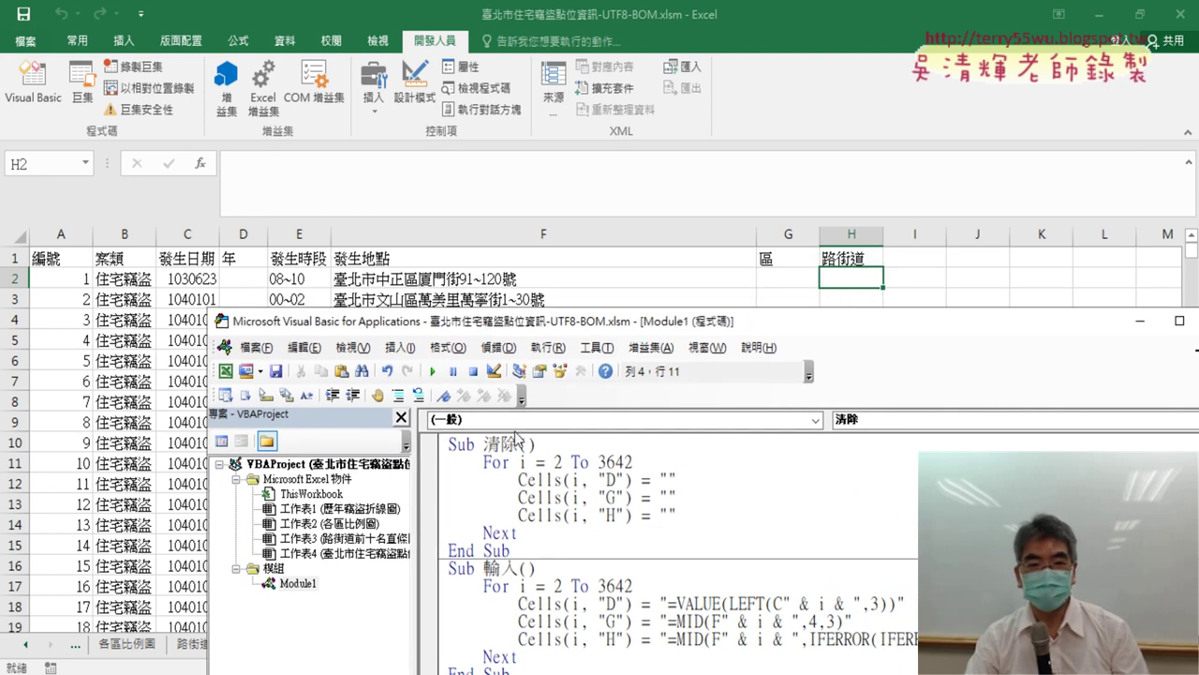
mouse_move(679, 323)
left_mouse_down()
mouse_move(972, 404)
mouse_move(742, 105)
left_mouse_up()
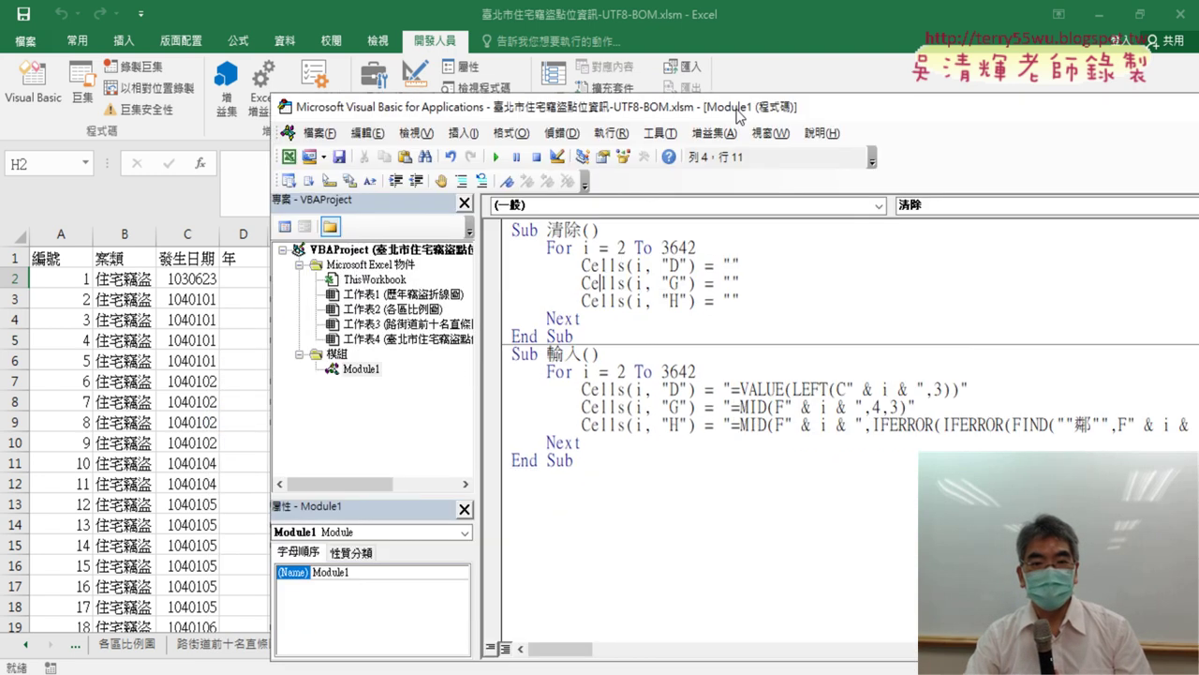
left_click(588, 401)
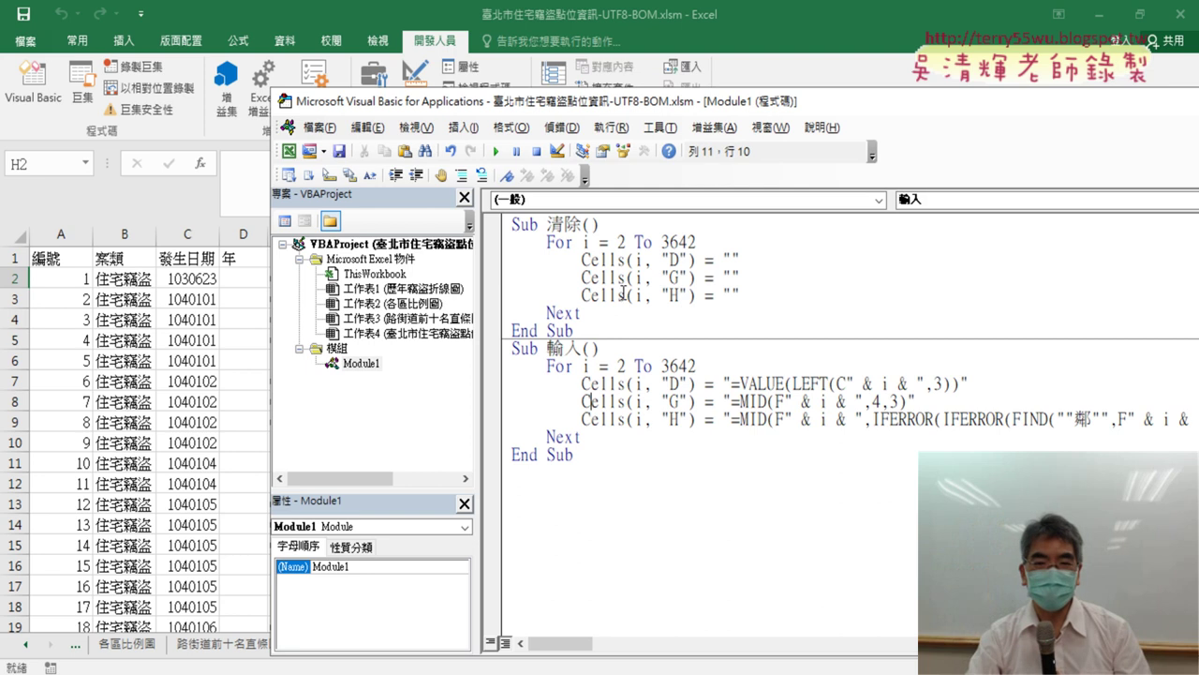
left_click(496, 152)
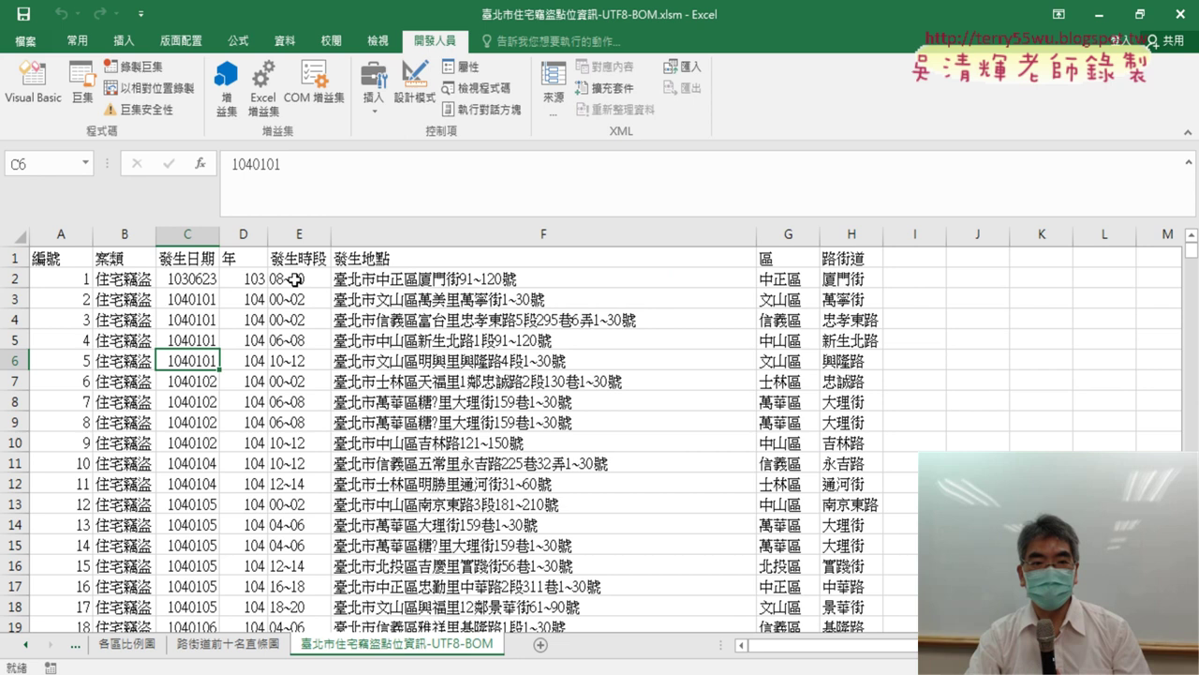
Step: Verify D2's =VALUE(LEFT(C2,3)) and G2's =MID(F2,4,3) and that column G fills to the last row
left_click(227, 279)
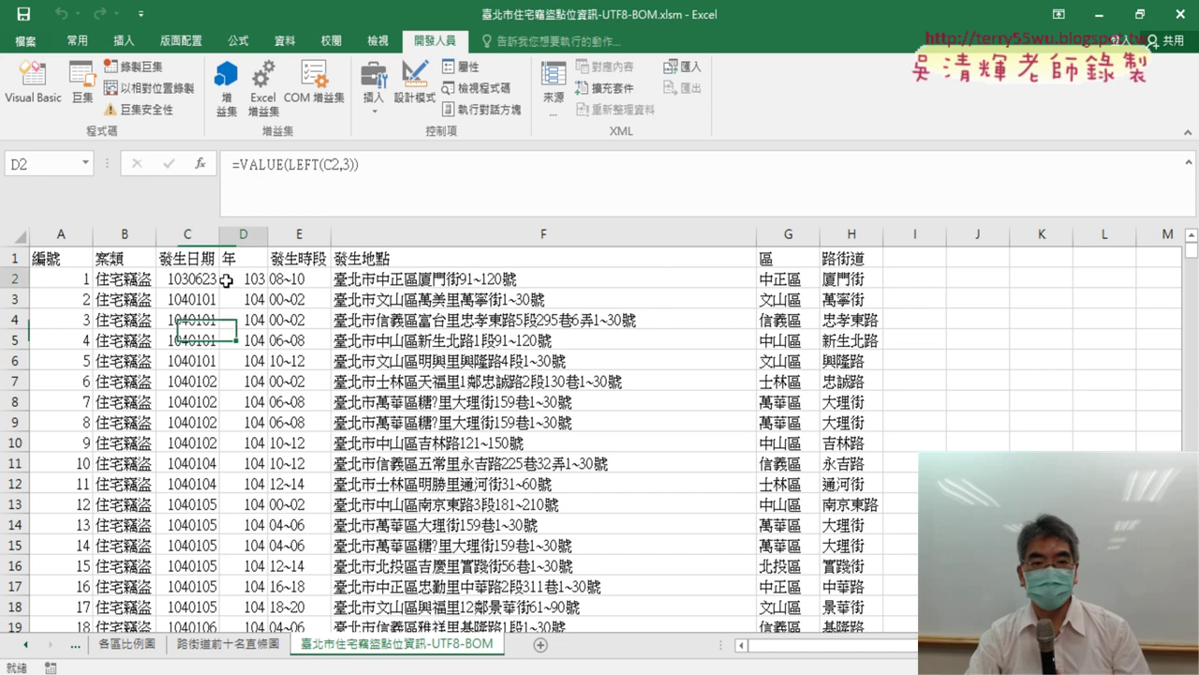
scroll(259, 352, "down", 4)
scroll(260, 352, "down", 4)
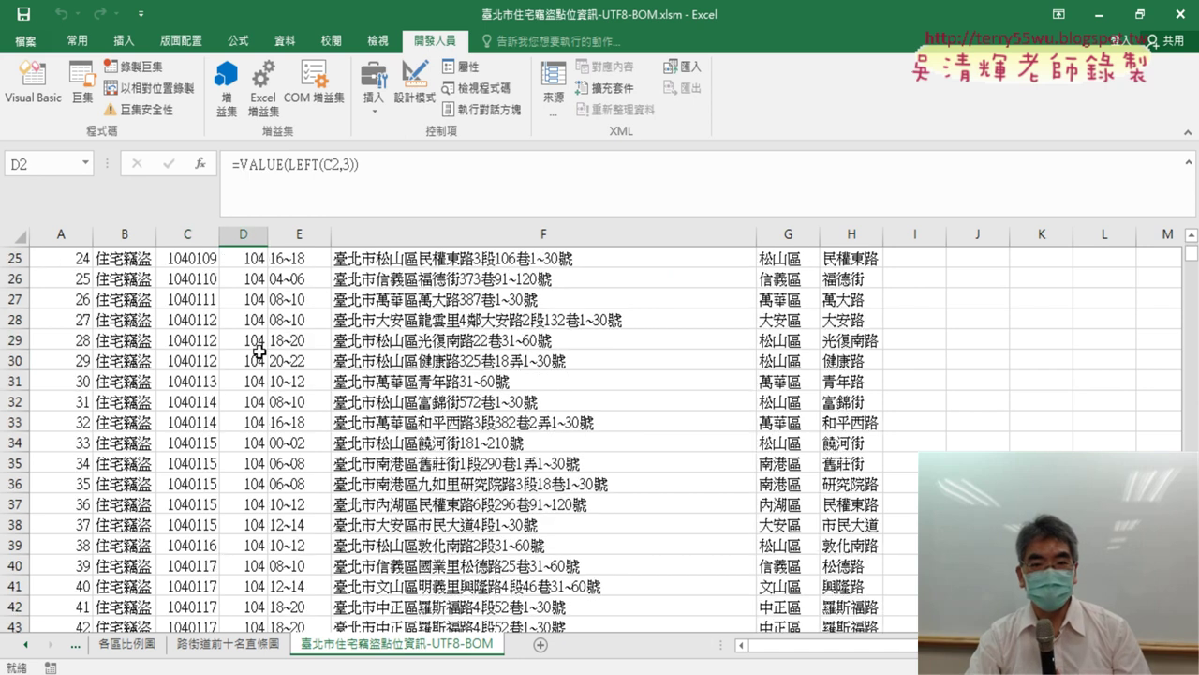
scroll(260, 351, "up", 8)
left_click(803, 279)
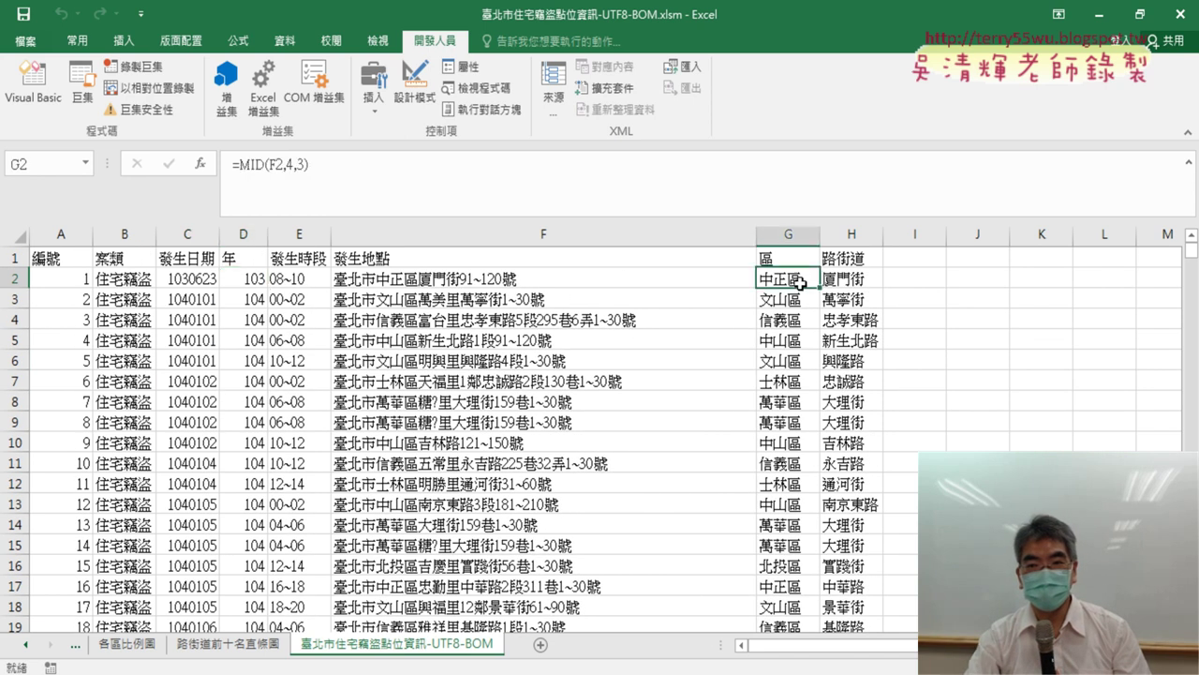
key("ctrl+Down")
key("ctrl+Up")
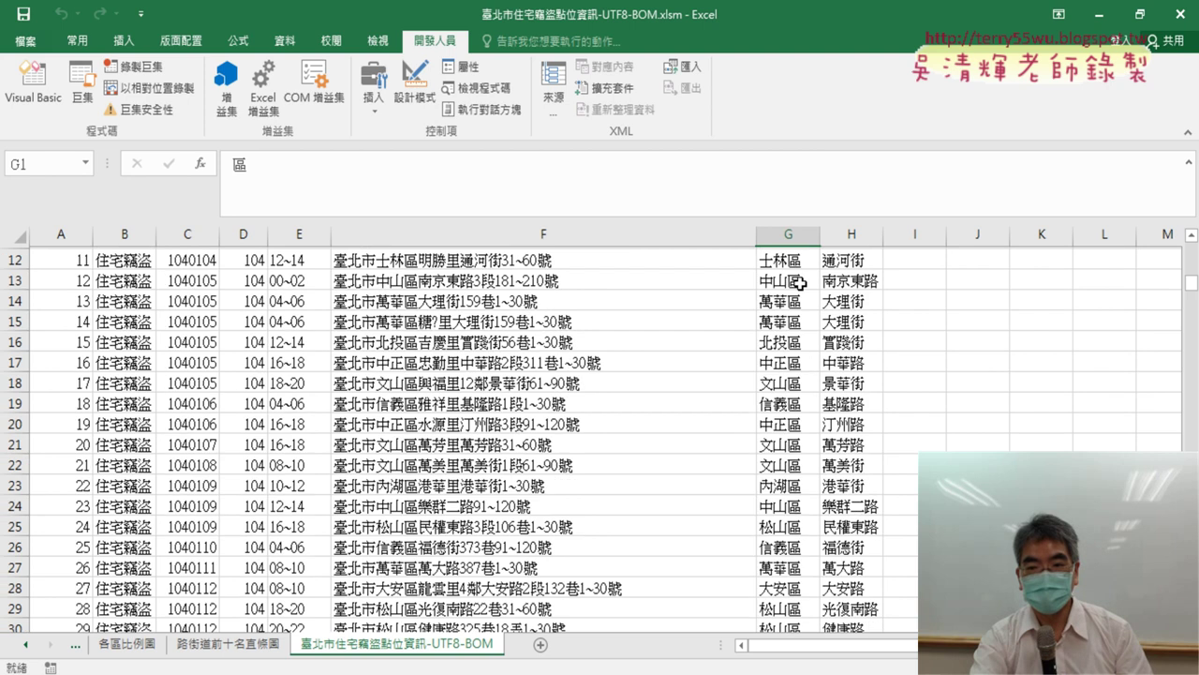
left_click(33, 84)
Step: Copy all the 清除 and 輸入 macro code from the VBA editor
key("ctrl+a")
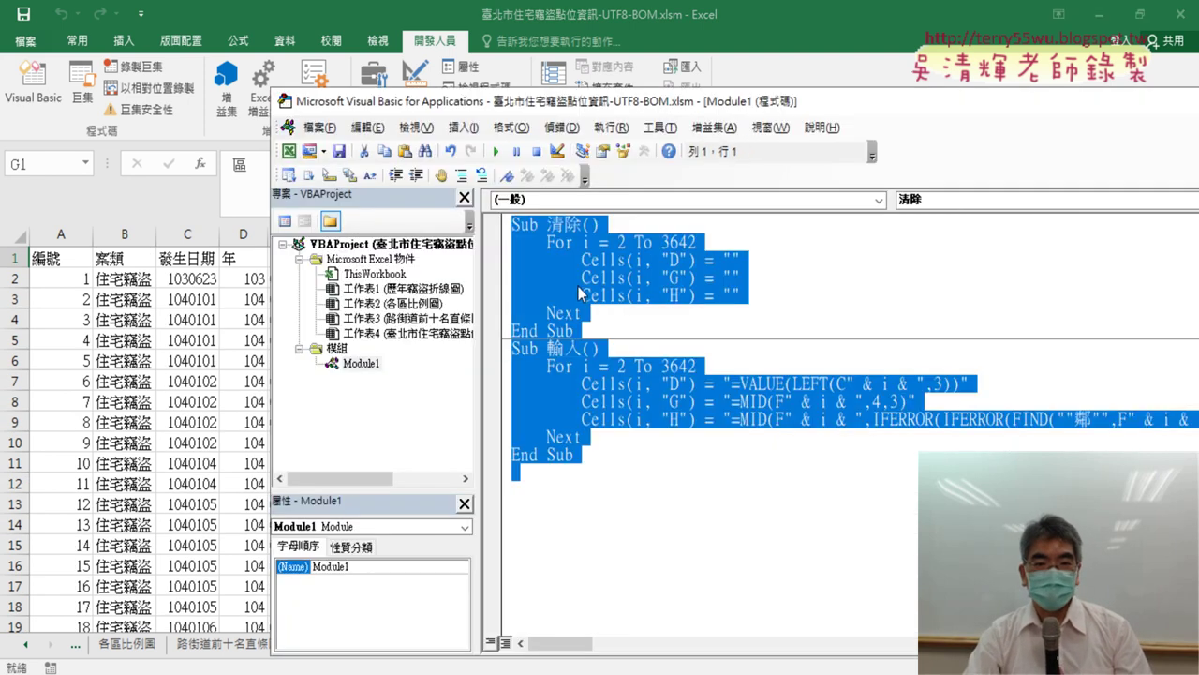
right_click(583, 267)
left_click(618, 298)
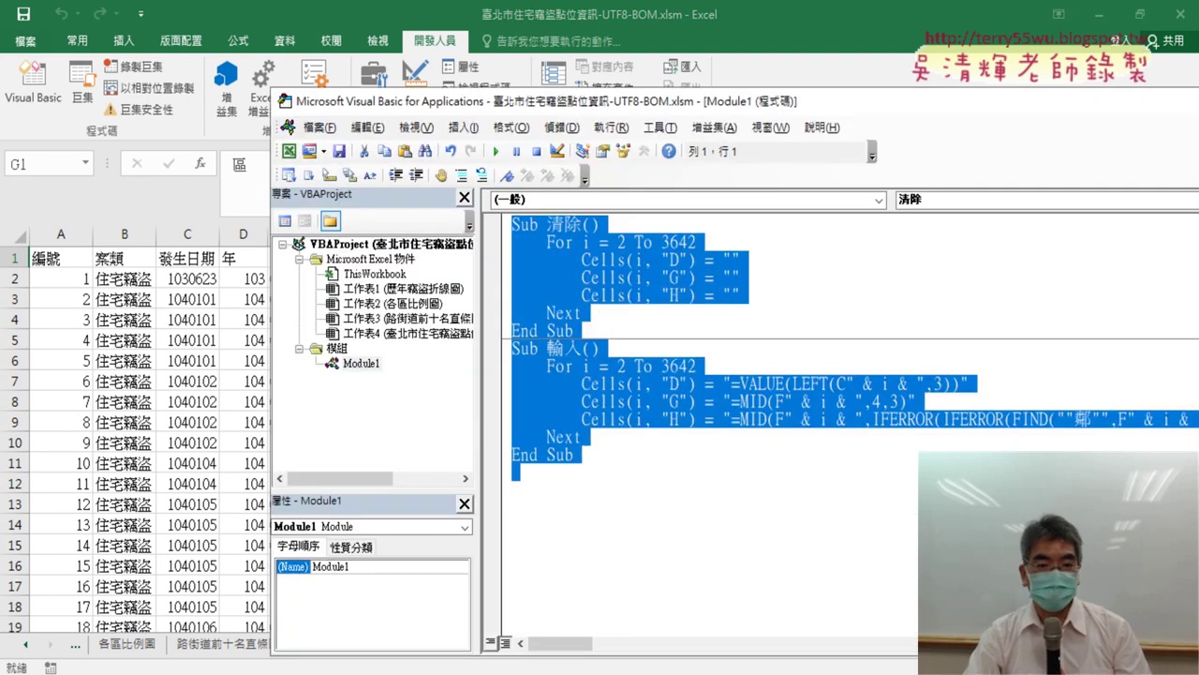
Step: Paste the code into Google Docs on a new line after the (三)VBA heading
key("alt+Tab")
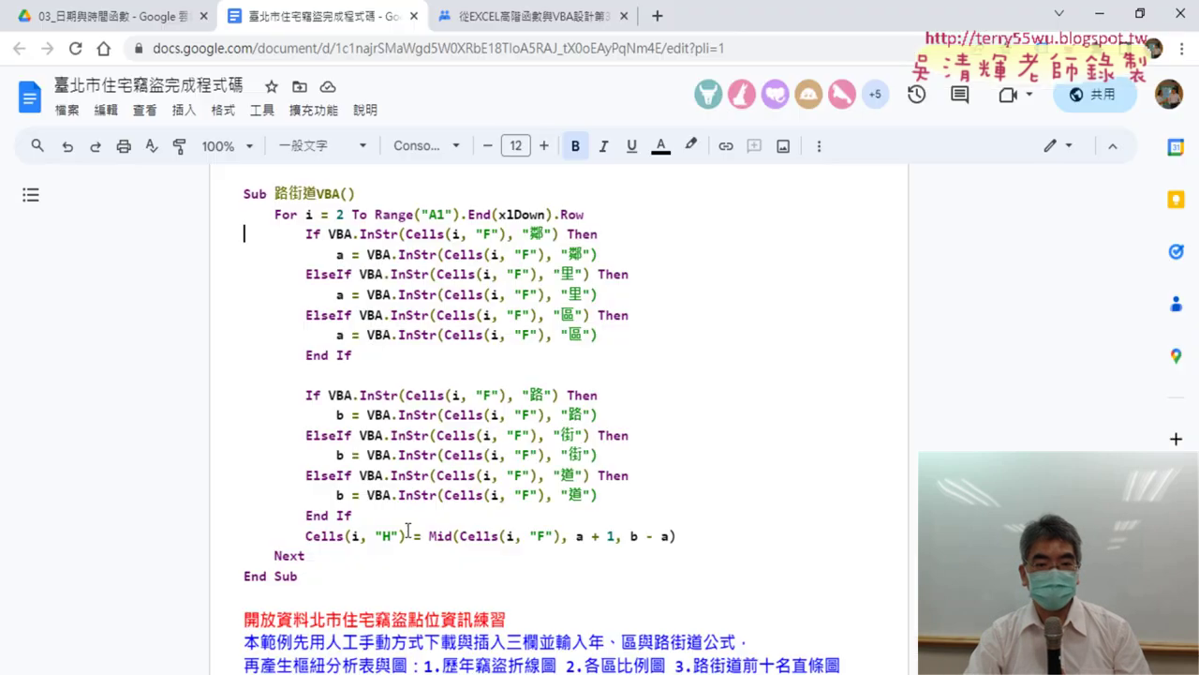
scroll(517, 484, "up", 5)
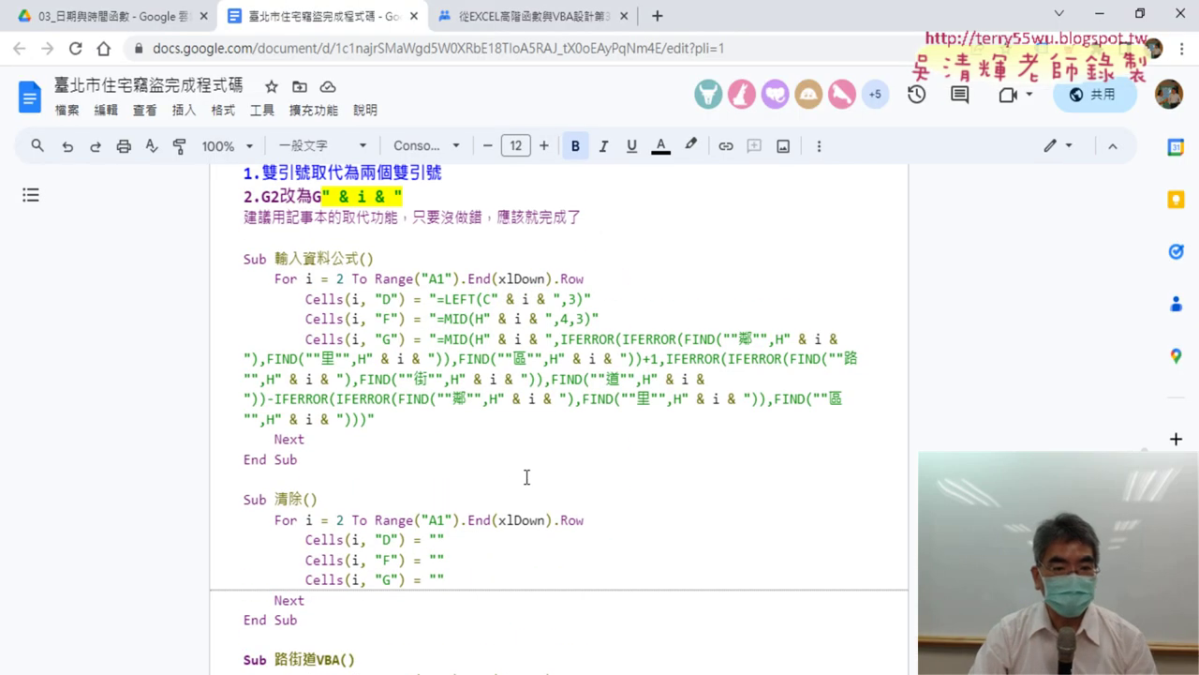
scroll(526, 476, "up", 4)
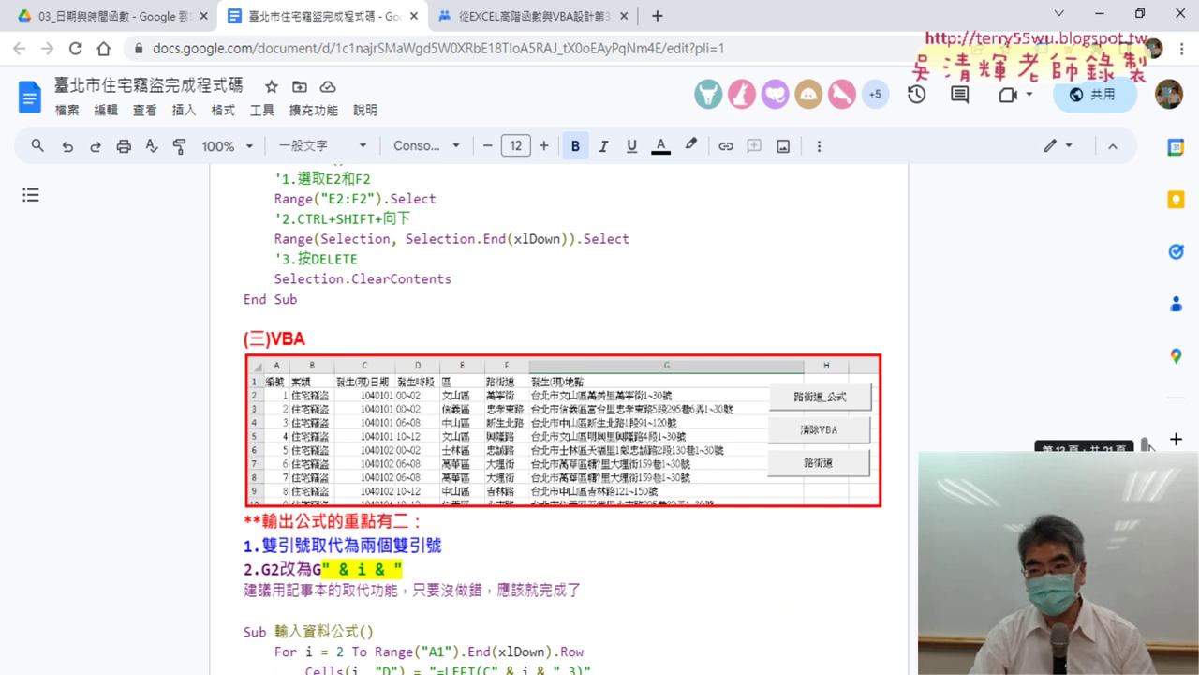
left_click(350, 338)
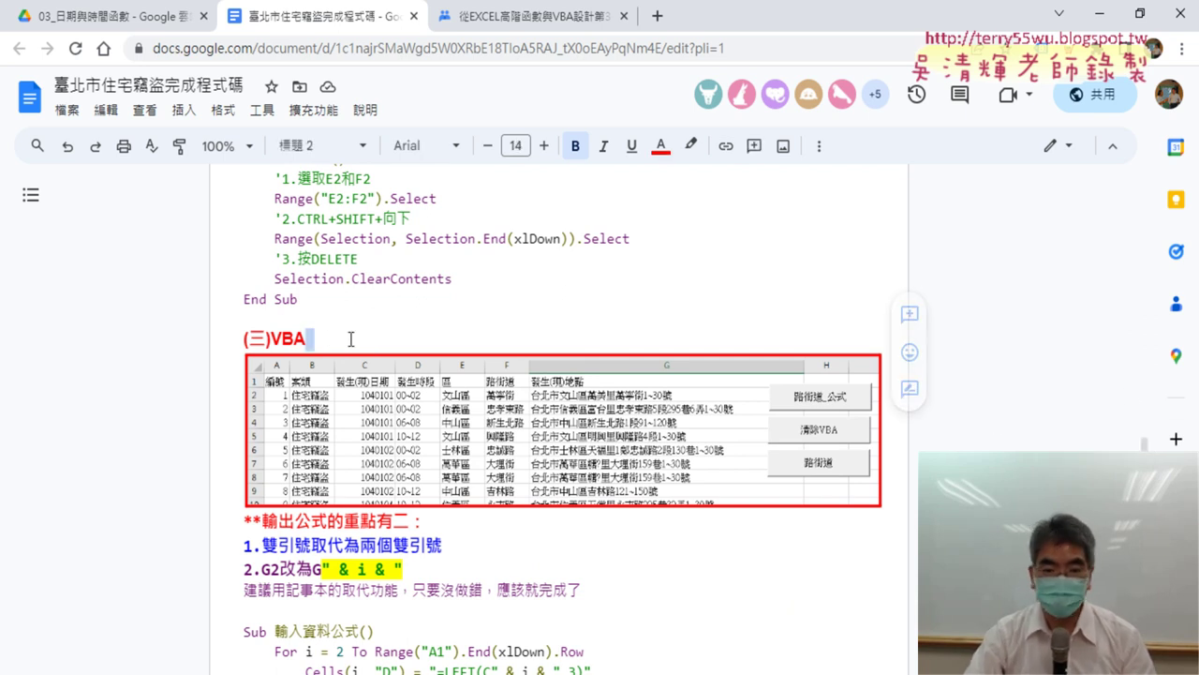
key("Return")
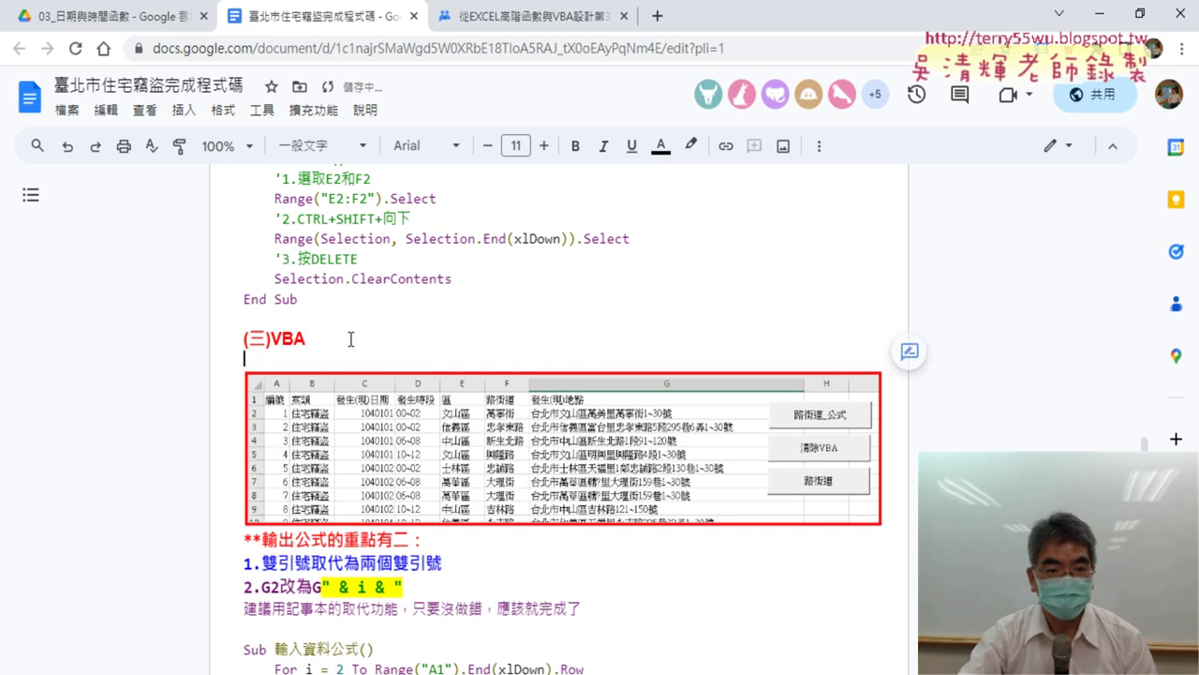
key("ctrl+v")
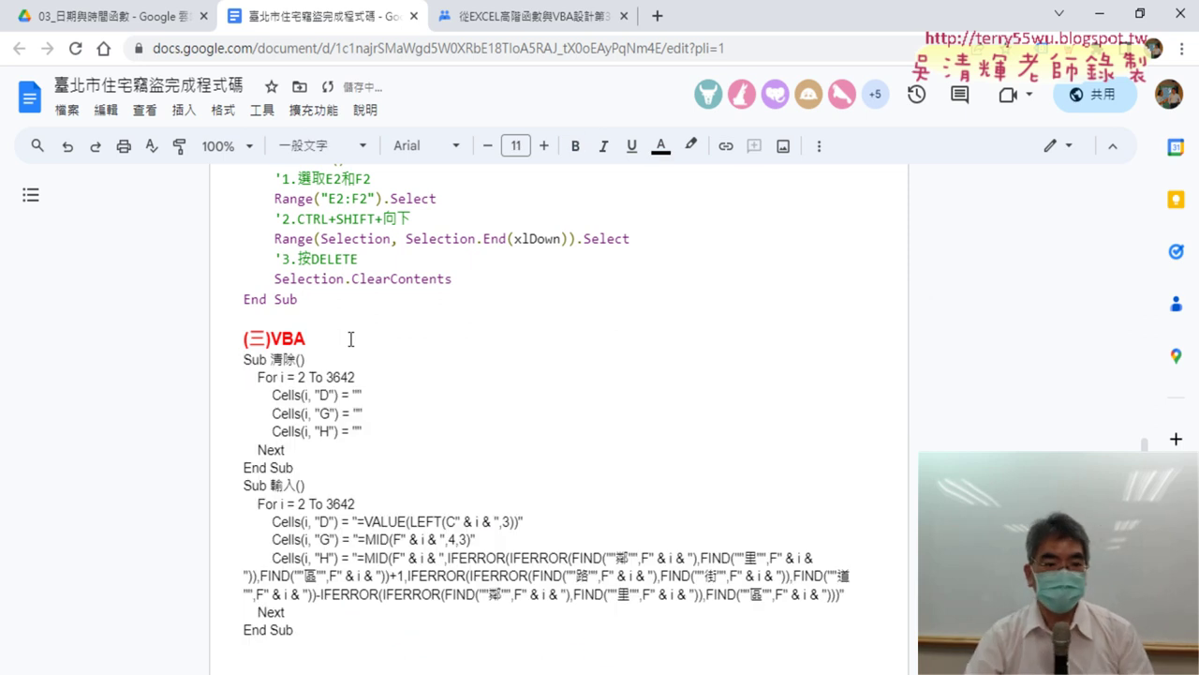
Step: Hide the class management window and select the whole pasted code block
key("alt+Tab")
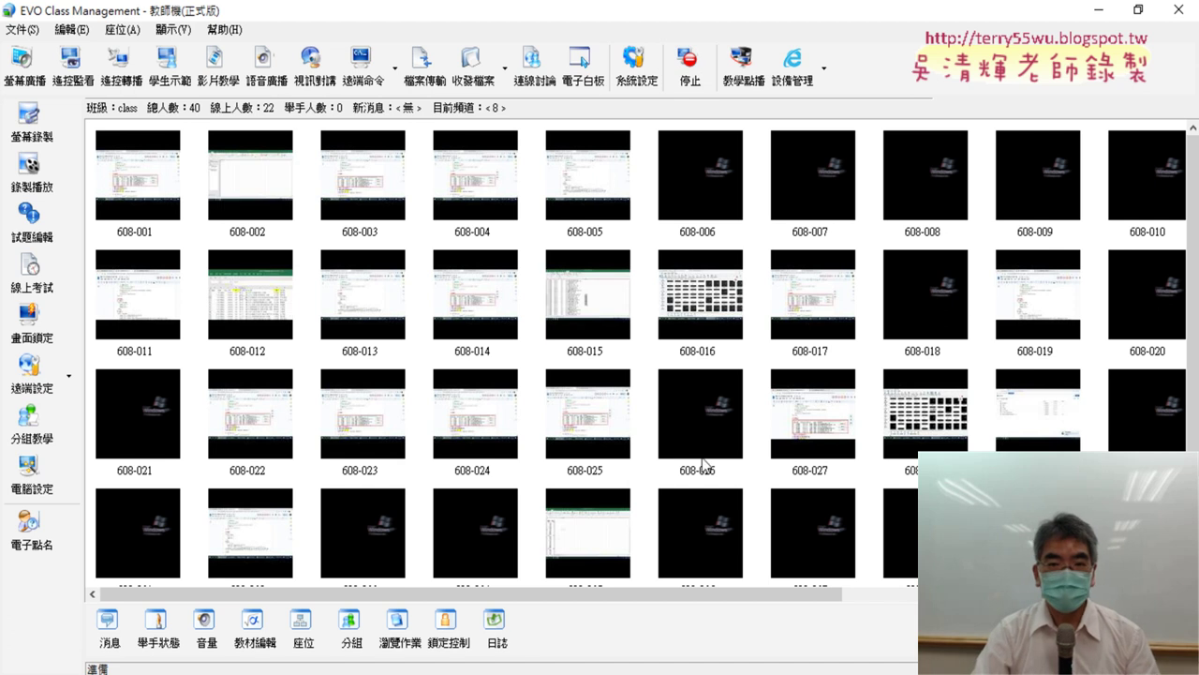
left_click(1087, 12)
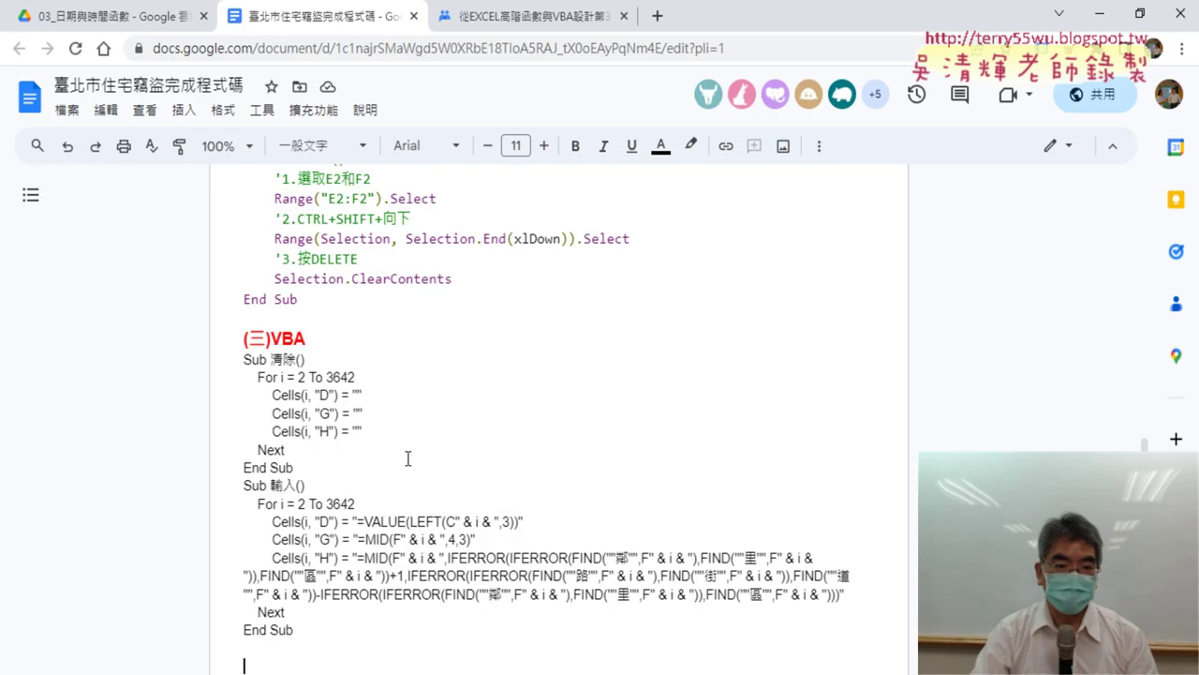
scroll(314, 522, "down", 2)
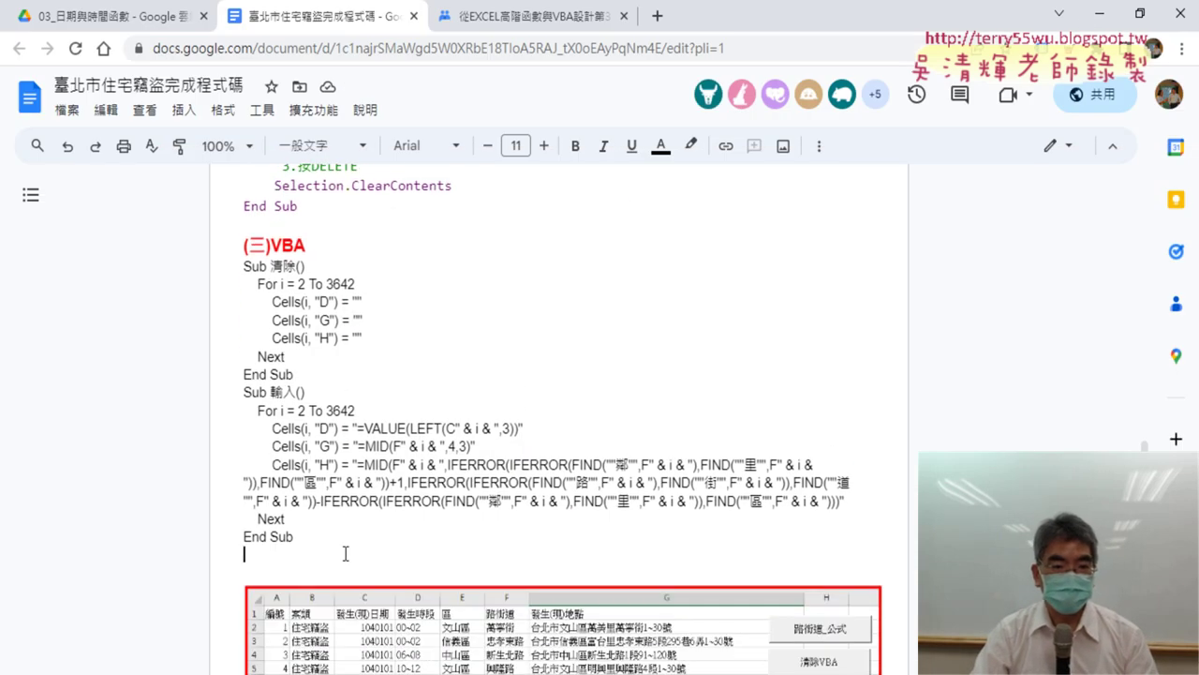
left_click_drag(347, 554, 218, 272)
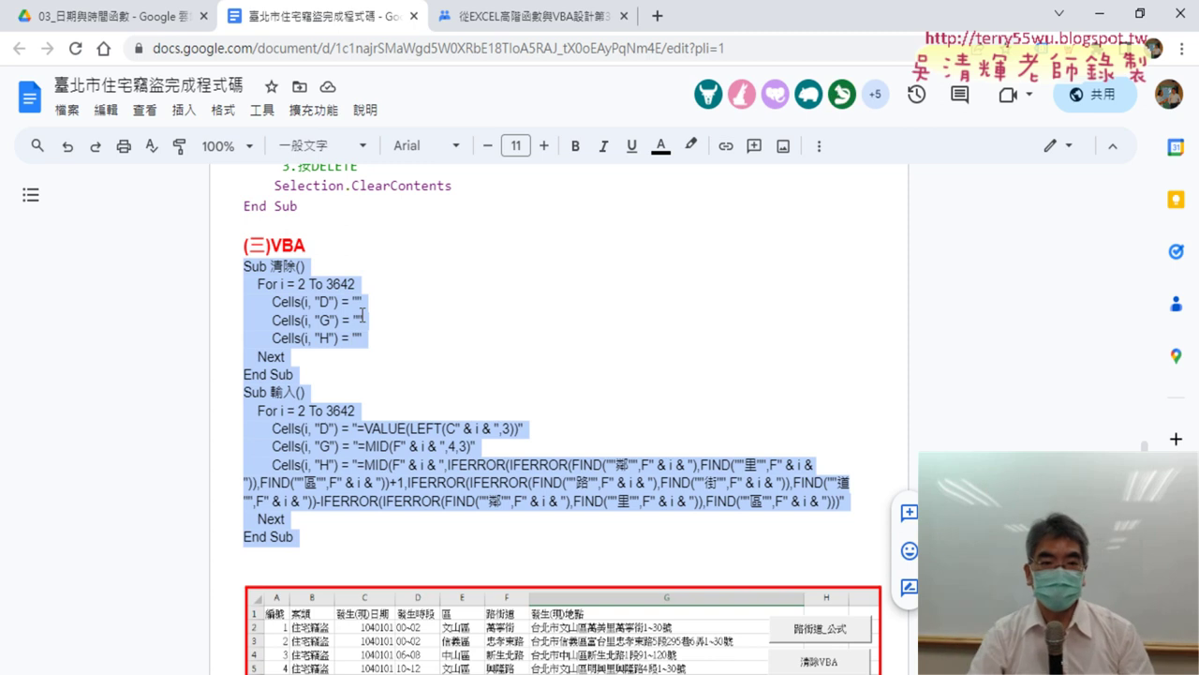
Step: Apply 擴充功能 > Code Pretty > Format Selection to the selected VBA code
left_click(313, 110)
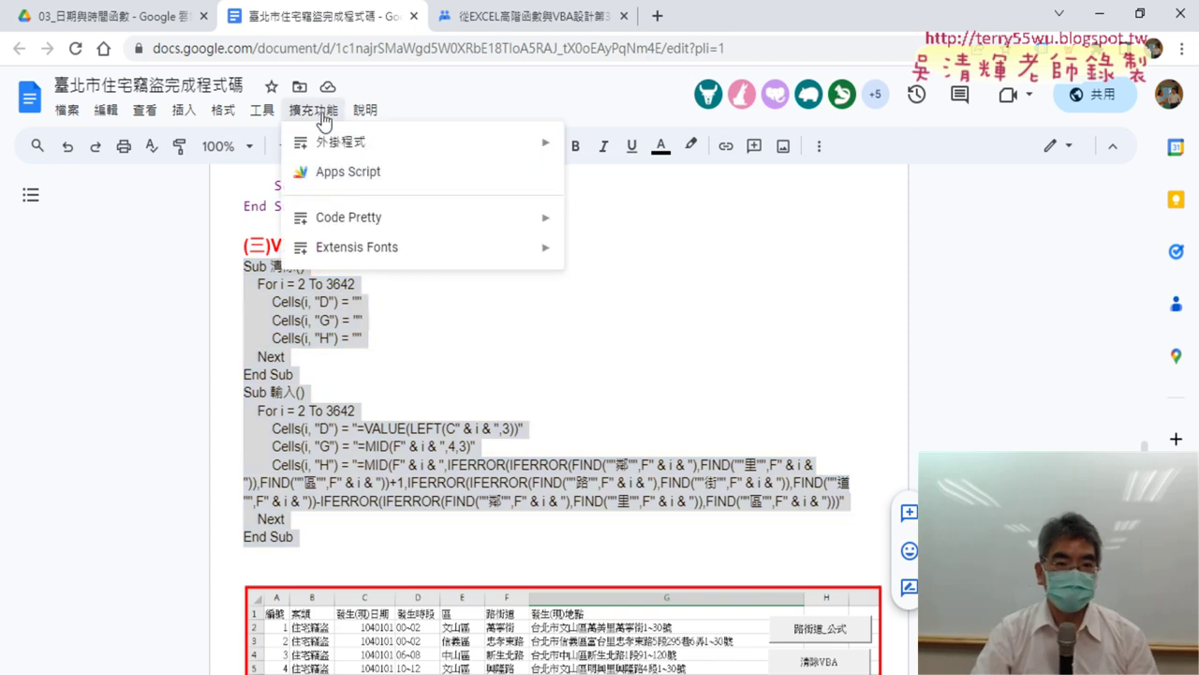
mouse_move(348, 217)
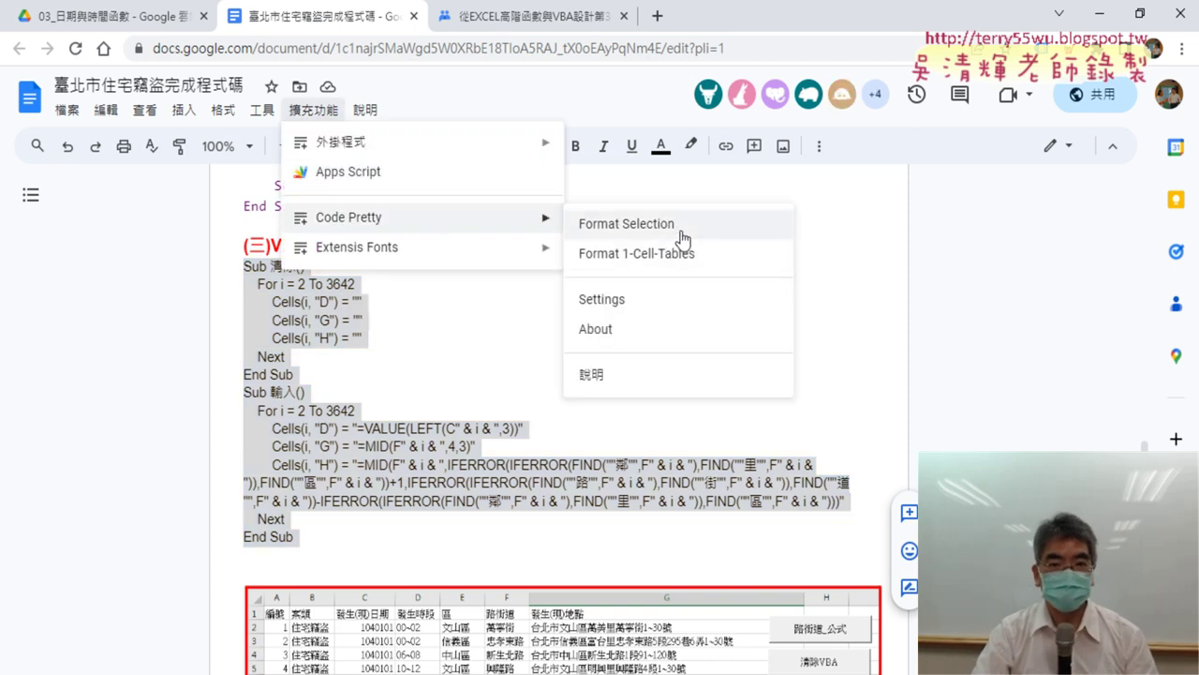
left_click(682, 227)
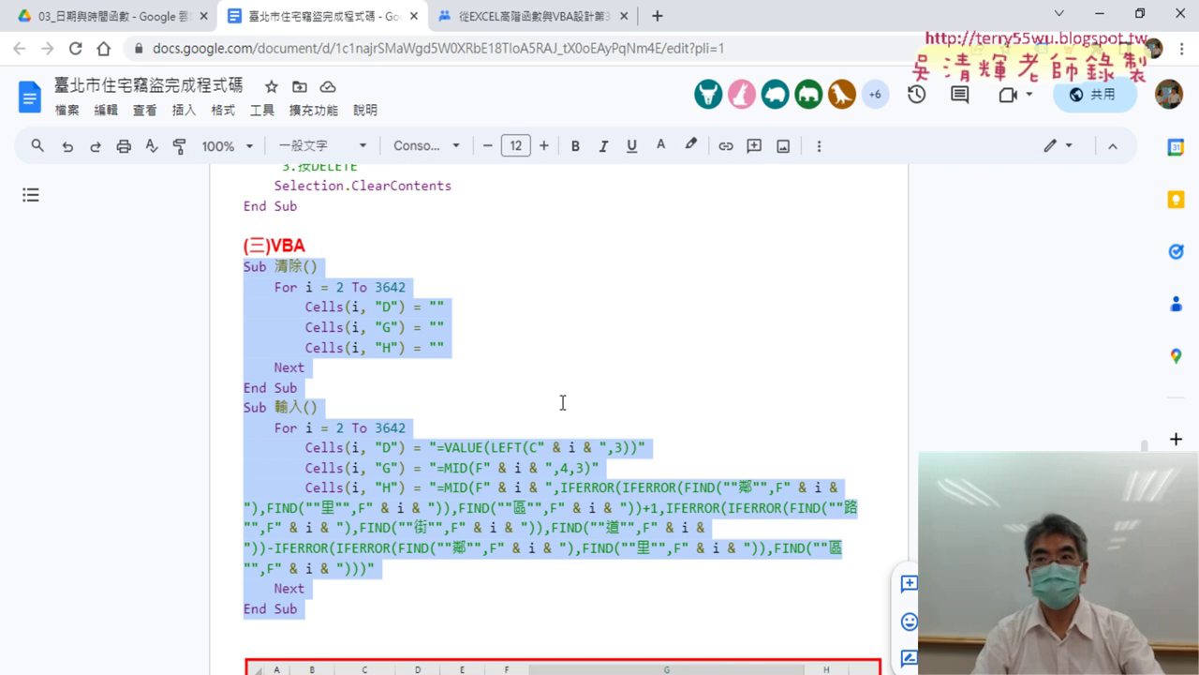
Step: Make the Sub 清除() header line bold at font size 20
left_click(349, 291)
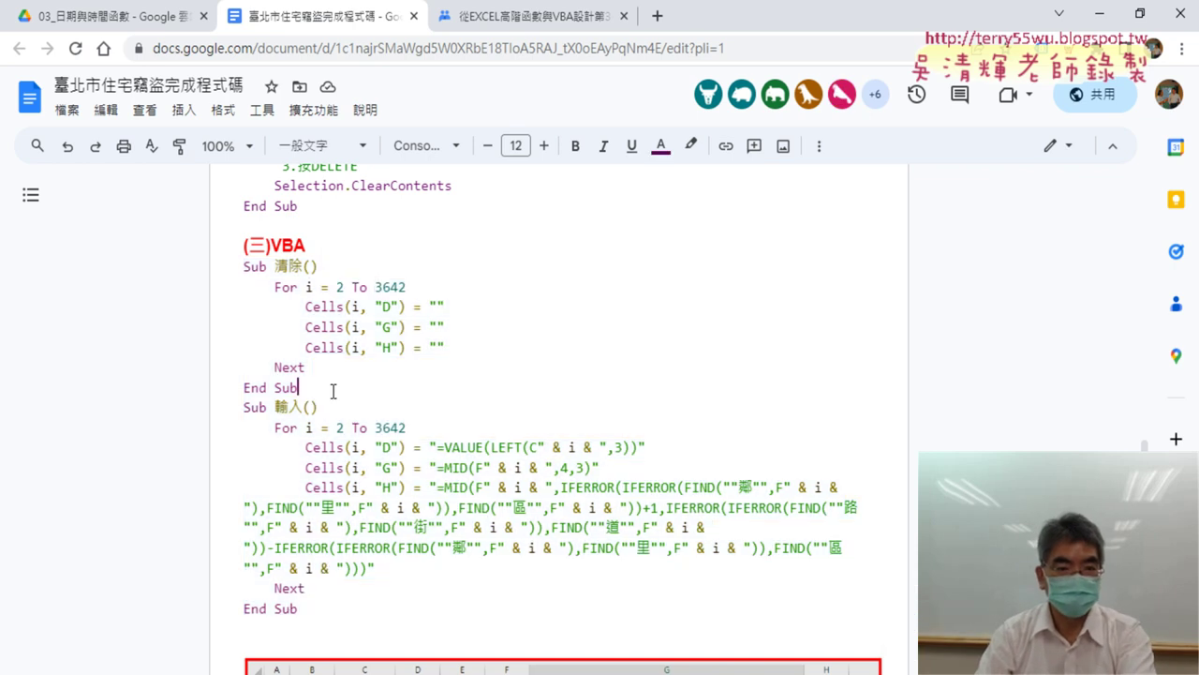
left_click_drag(242, 266, 406, 266)
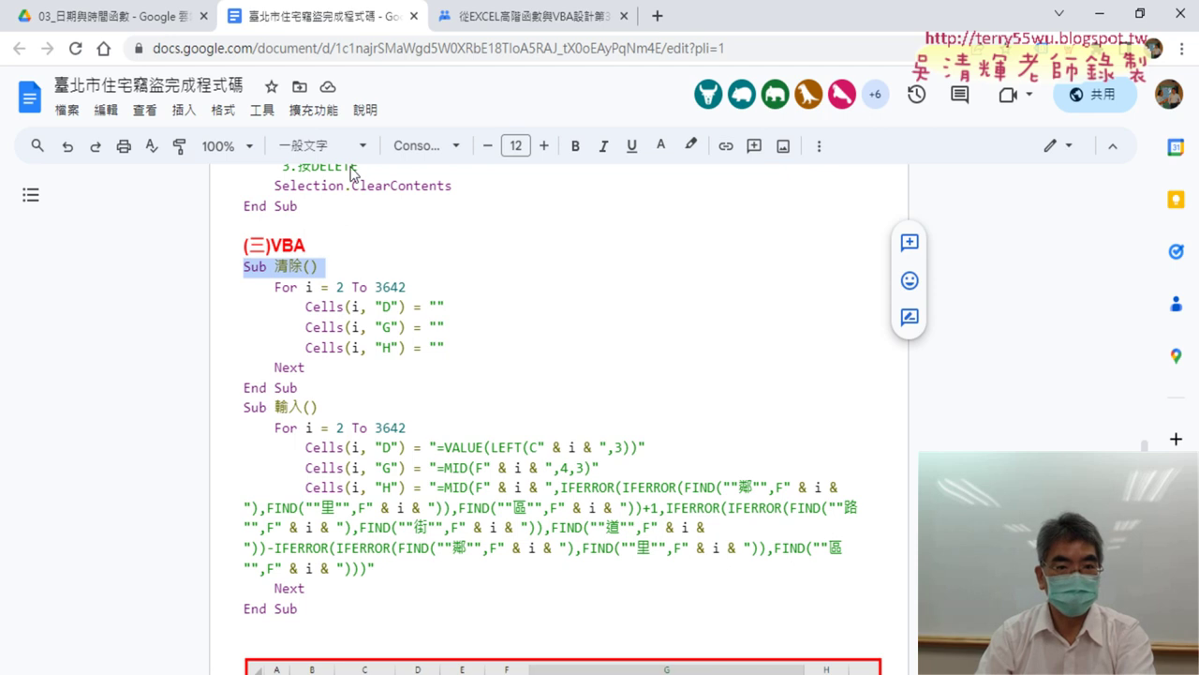
left_click(544, 146)
left_click(545, 146)
left_click(545, 146)
left_click(544, 146)
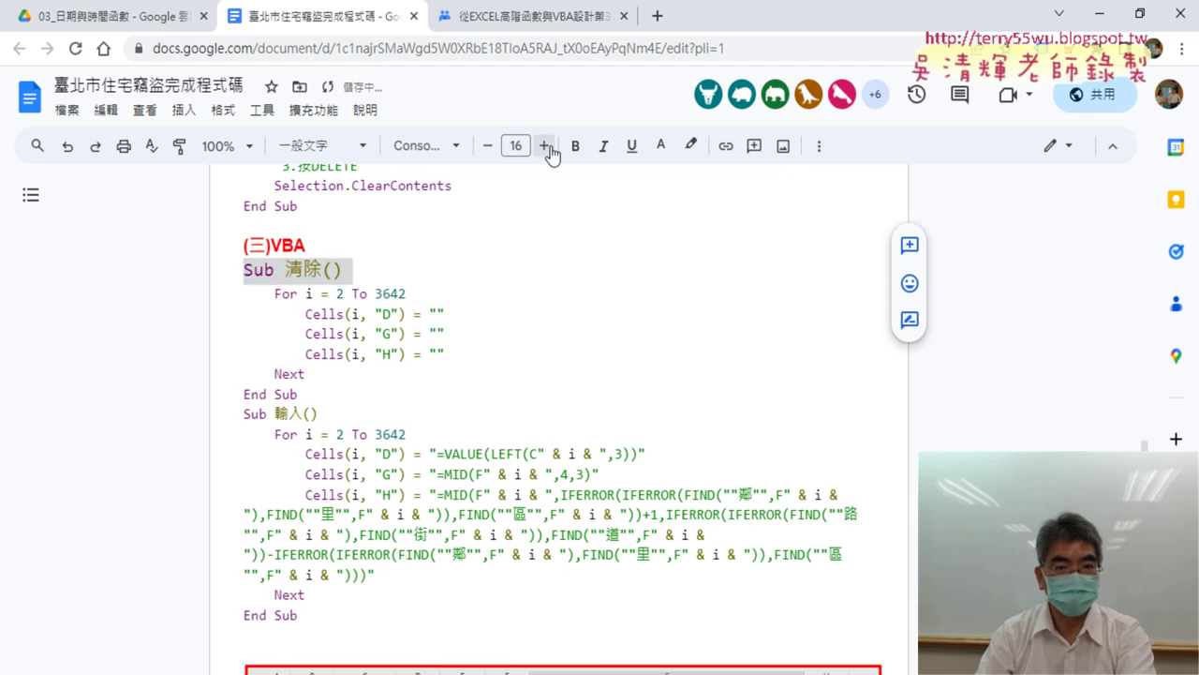
left_click(544, 146)
left_click(574, 148)
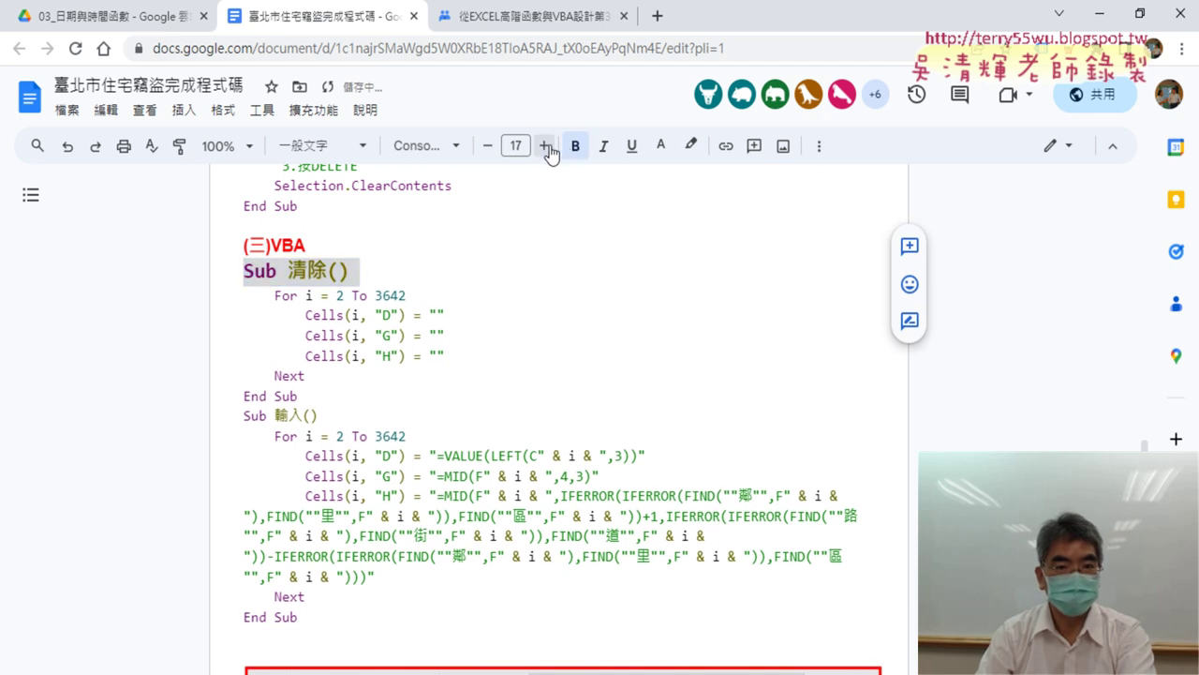
left_click(544, 146)
left_click(545, 146)
left_click(545, 146)
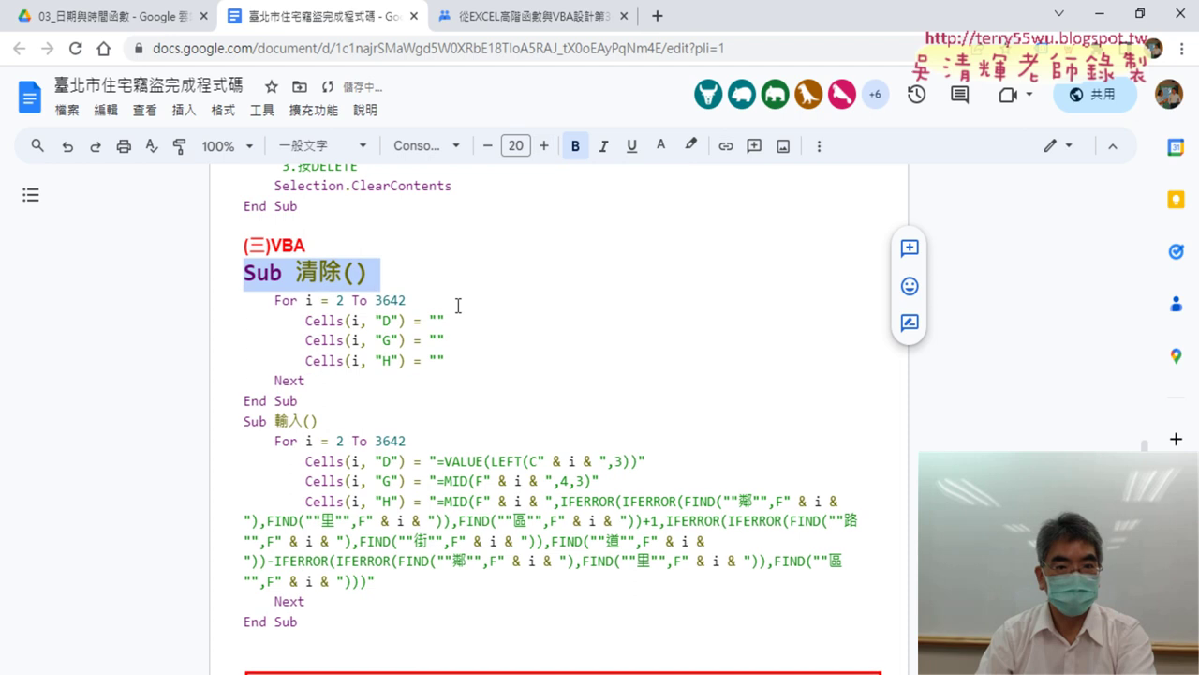
Step: Make the Sub 輸入() header line bold at size 20, then return to the VBA editor
triple_click(241, 421)
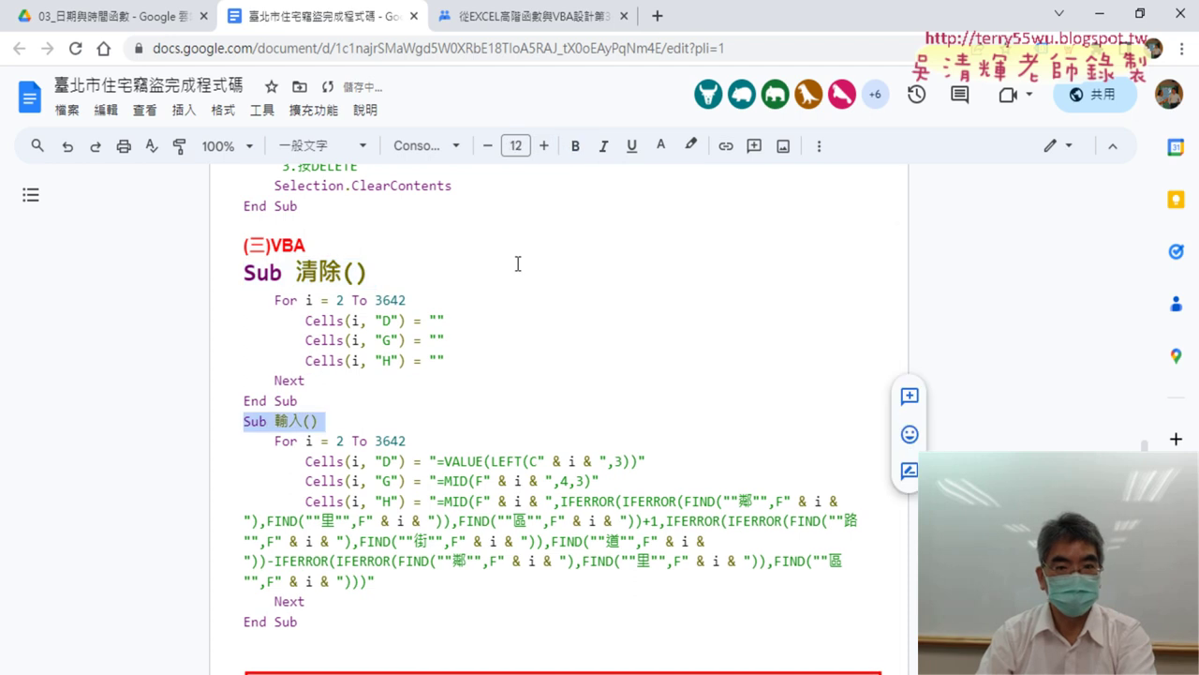
left_click(575, 146)
left_click(544, 147)
left_click(544, 146)
left_click(544, 146)
left_click(545, 146)
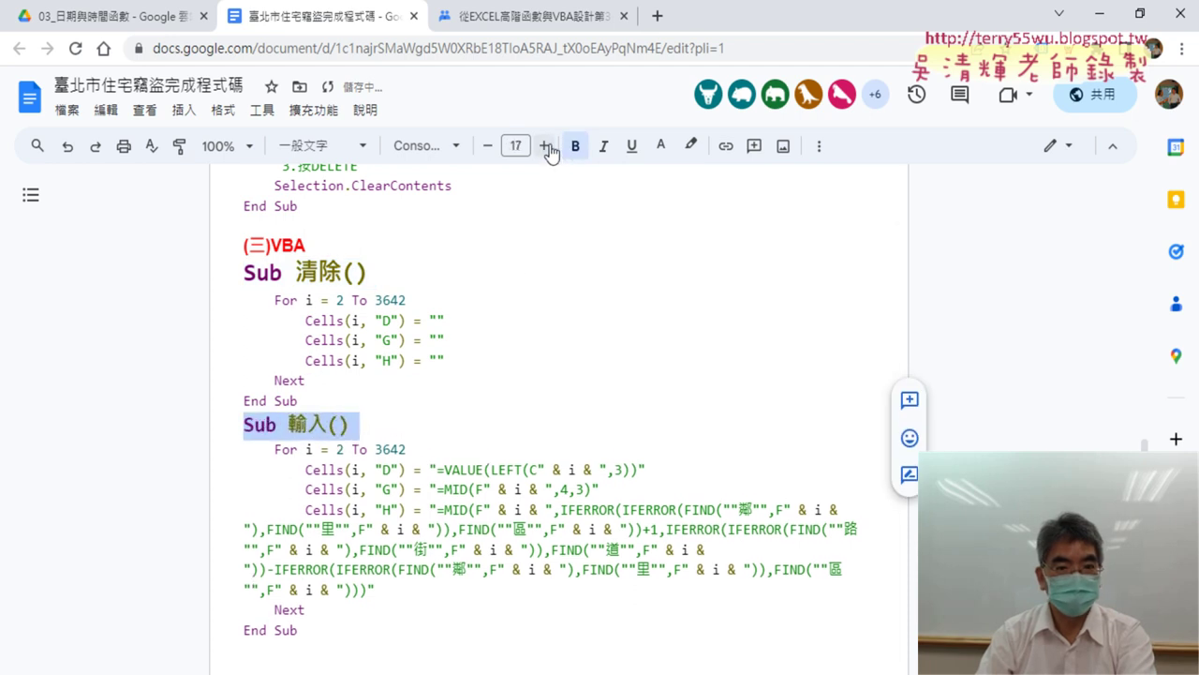
left_click(545, 146)
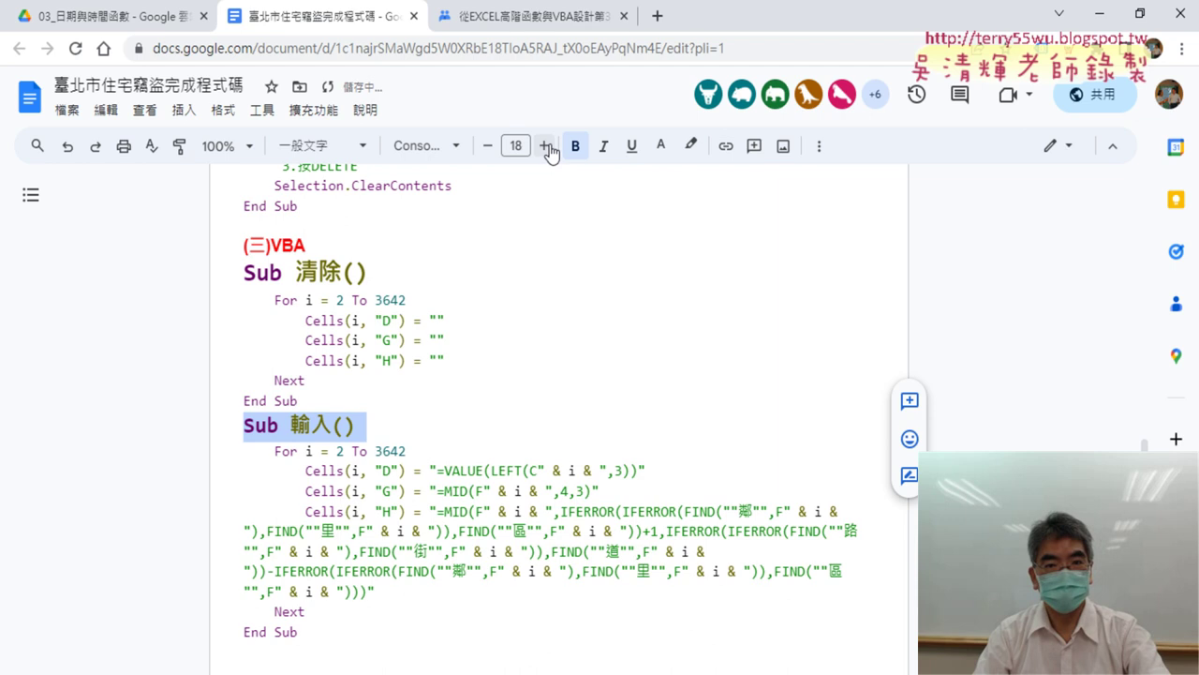
left_click(544, 147)
left_click(546, 146)
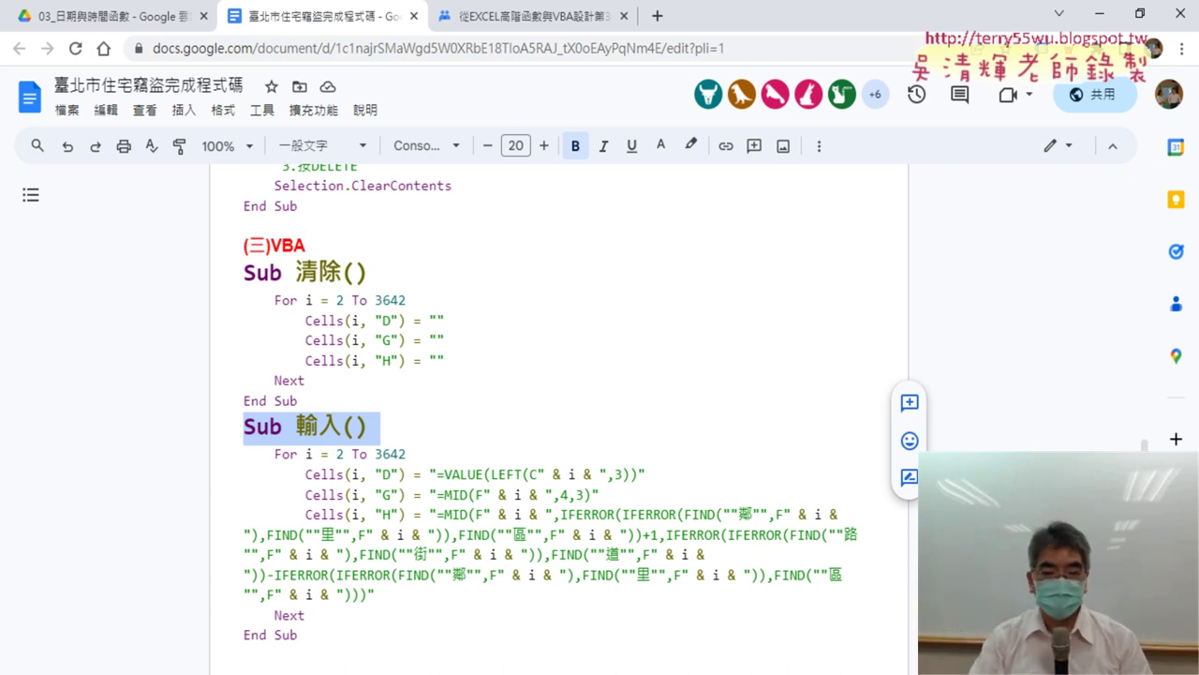
key("alt+Tab")
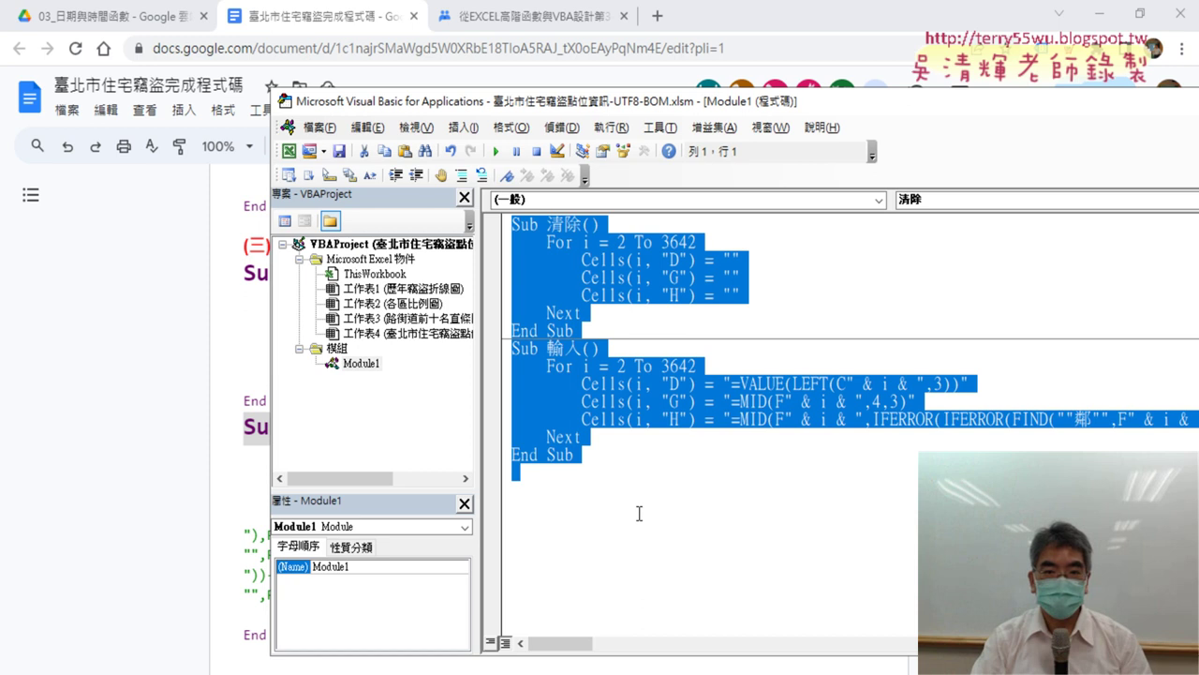
left_click(703, 437)
left_click(142, 387)
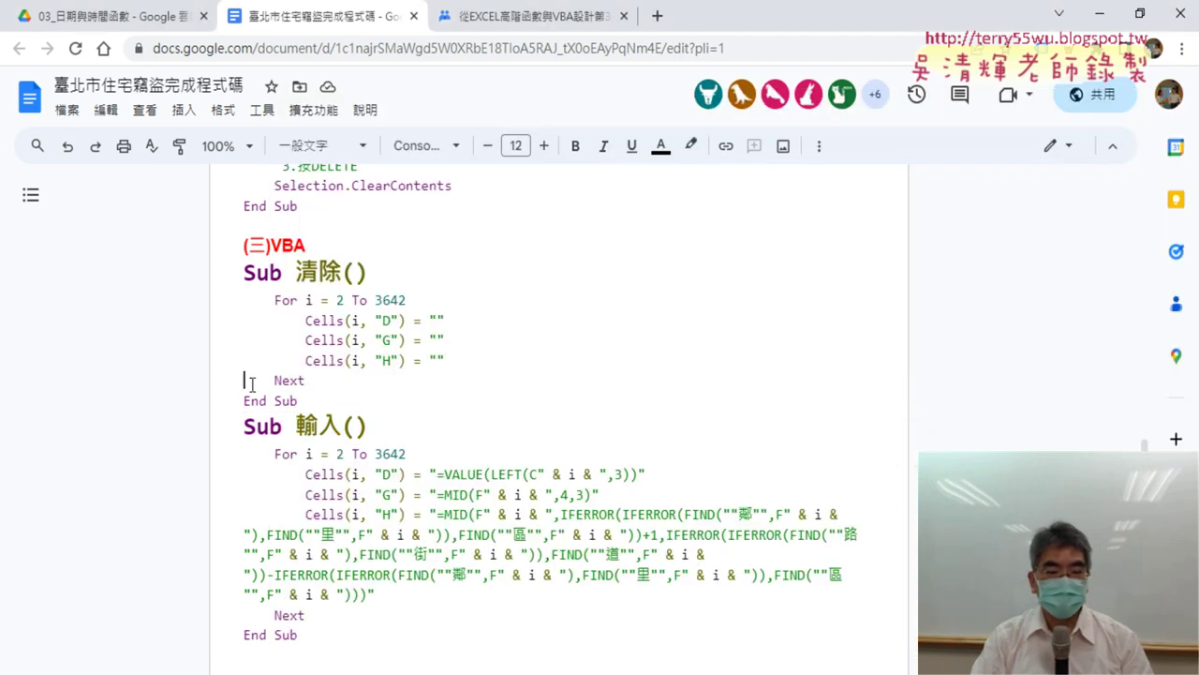
left_click(249, 382)
key("alt+Tab")
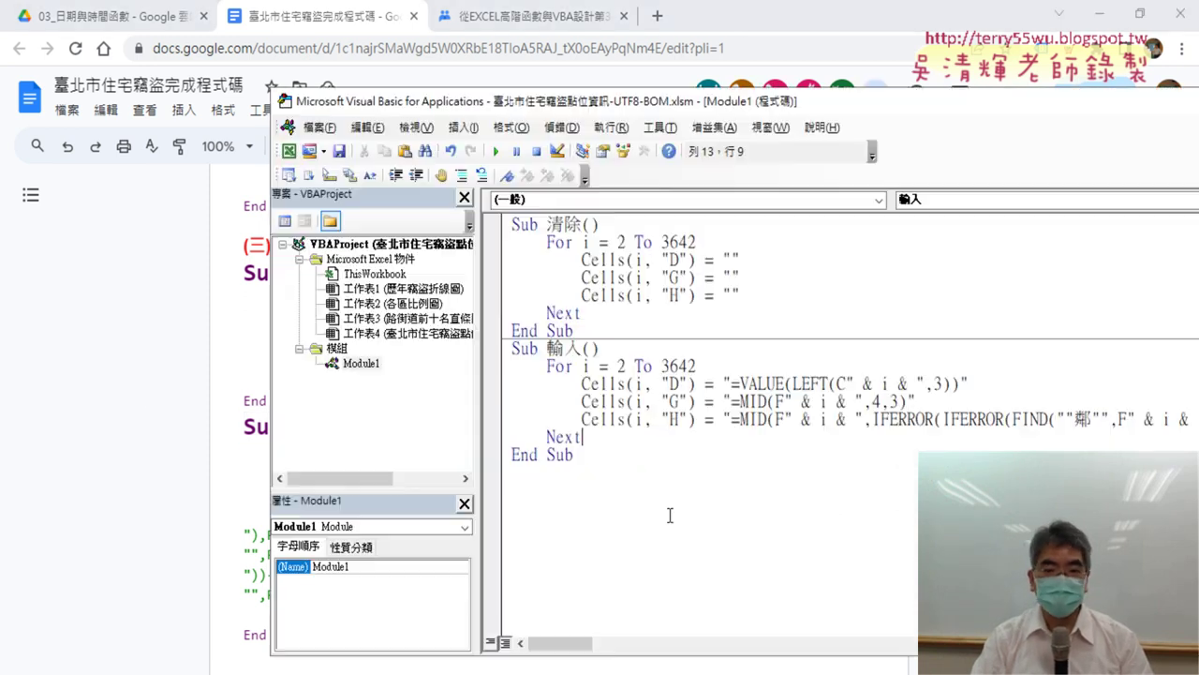